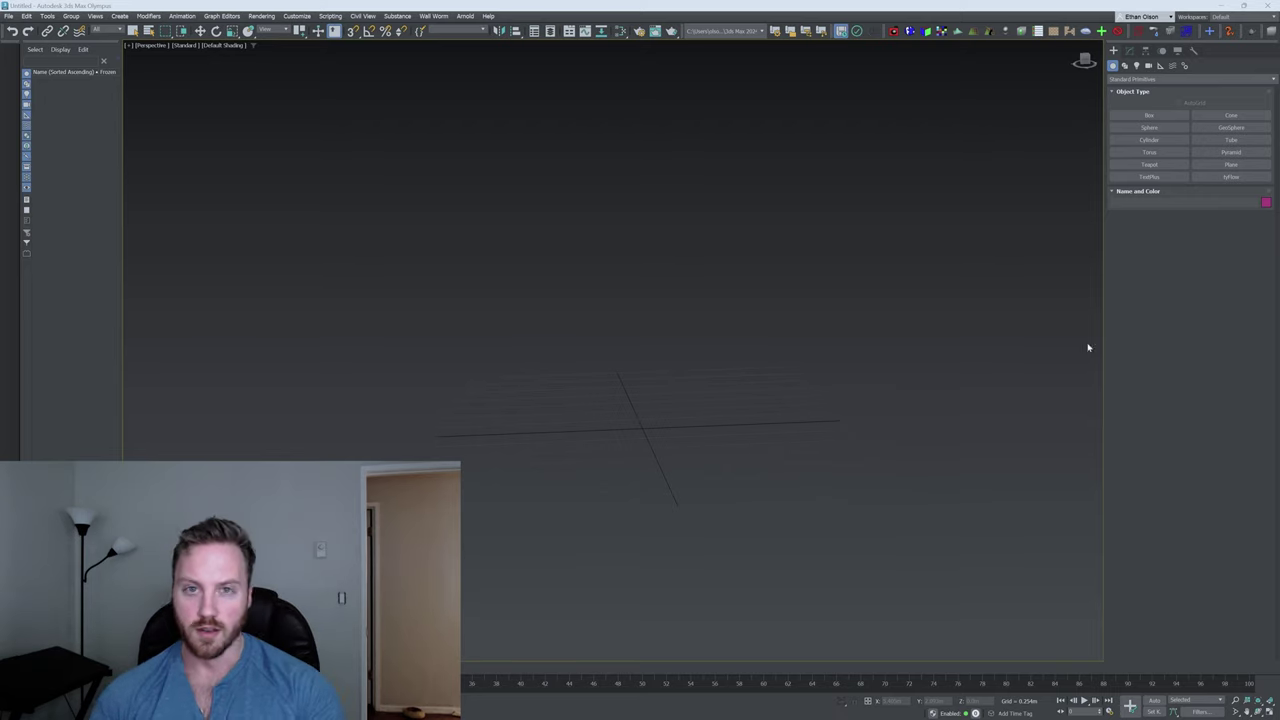
# Create an upright five-sided cylinder on the ground grid and move it off to one side of the grid
pyautogui.click(1149, 139)
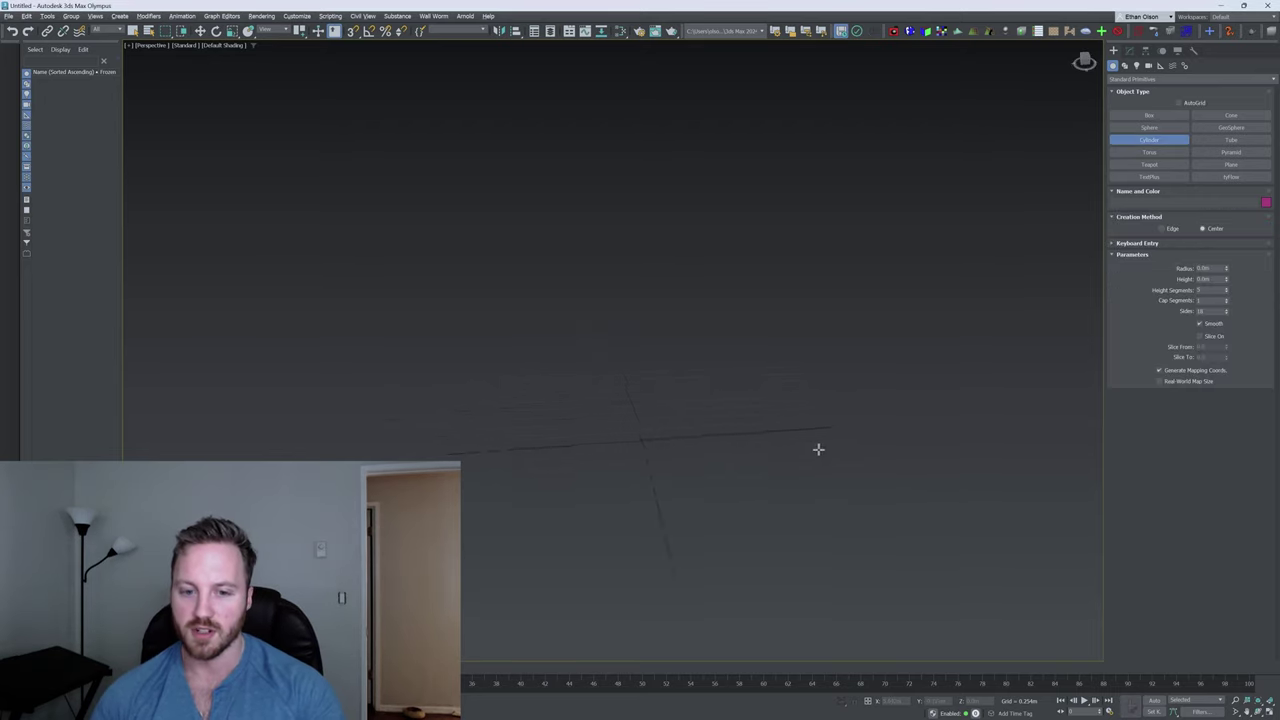
pyautogui.moveTo(767, 416); pyautogui.dragTo(809, 446)
pyautogui.click(811, 298)
pyautogui.moveTo(1227, 311); pyautogui.dragTo(1228, 314)
pyautogui.click(1227, 310)
pyautogui.click(1227, 310)
pyautogui.press('w')
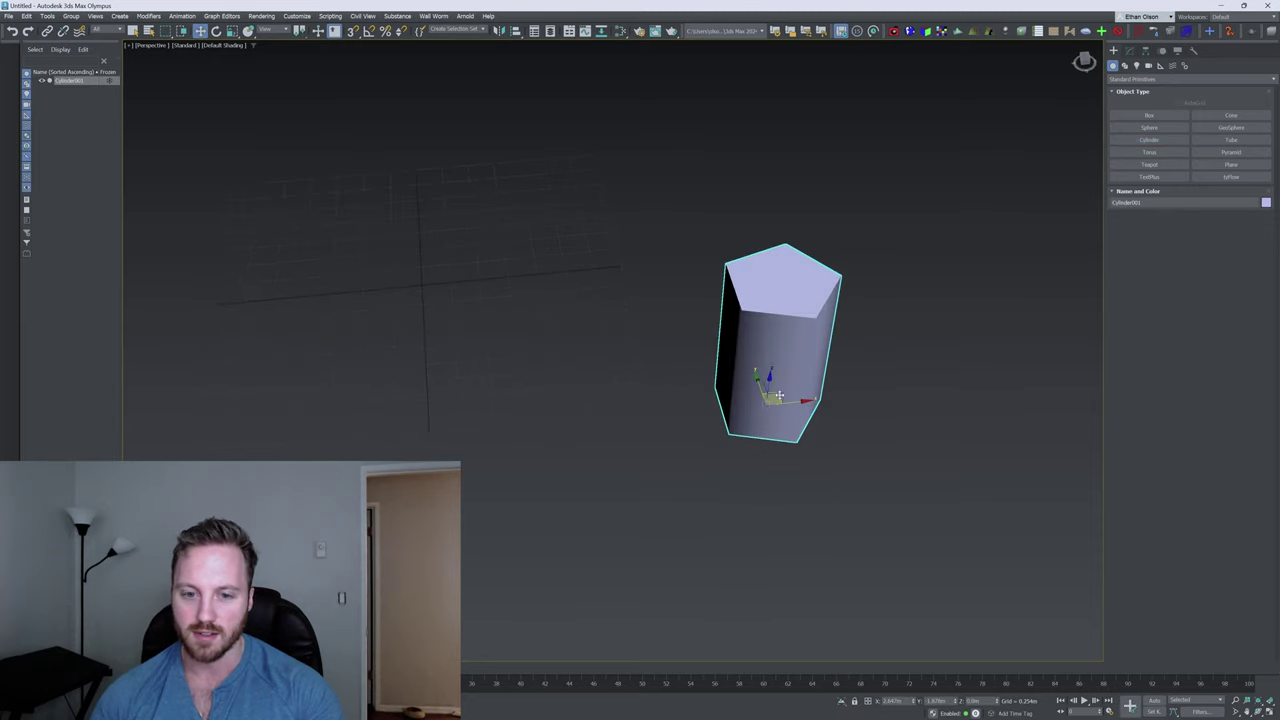
pyautogui.moveTo(769, 403); pyautogui.dragTo(996, 453)
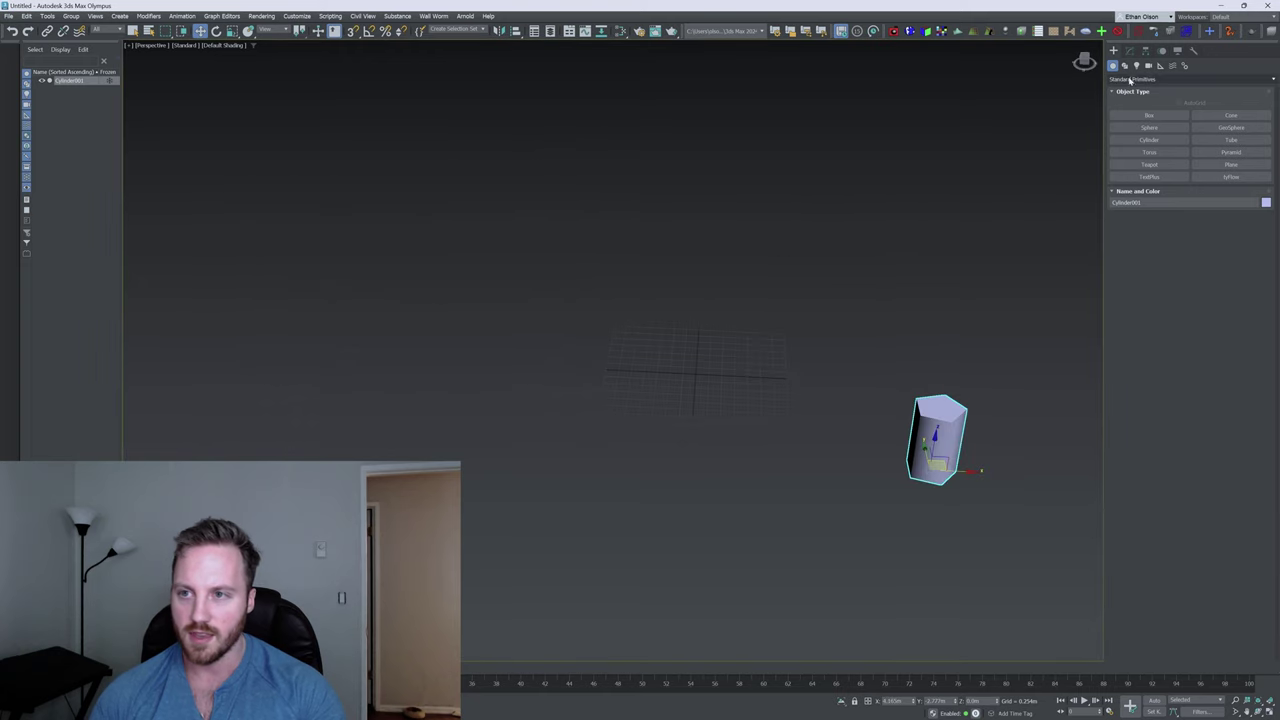
# Draw a five-point open Line spline in a long S-curve across the grid beside the cylinder
pyautogui.click(1124, 65)
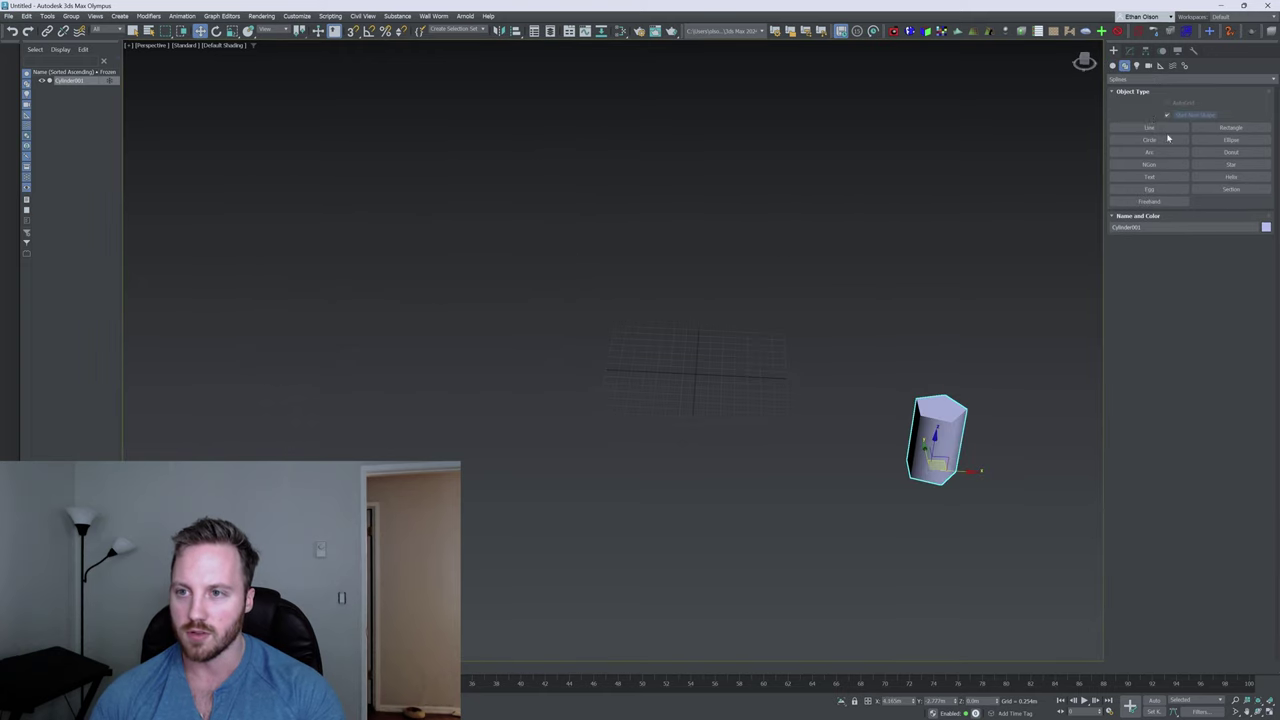
pyautogui.click(1149, 127)
pyautogui.moveTo(611, 413); pyautogui.dragTo(551, 345, button='middle')
pyautogui.press('s')
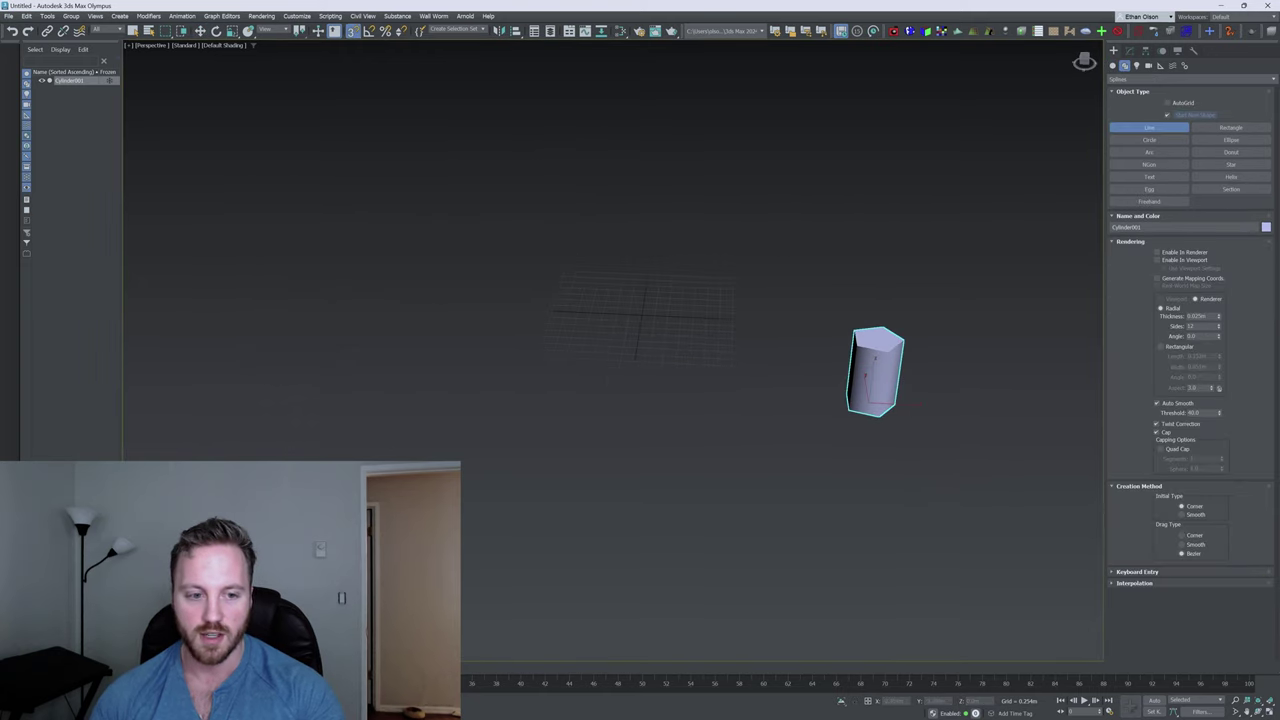
pyautogui.click(400, 472)
pyautogui.click(673, 385)
pyautogui.click(782, 280)
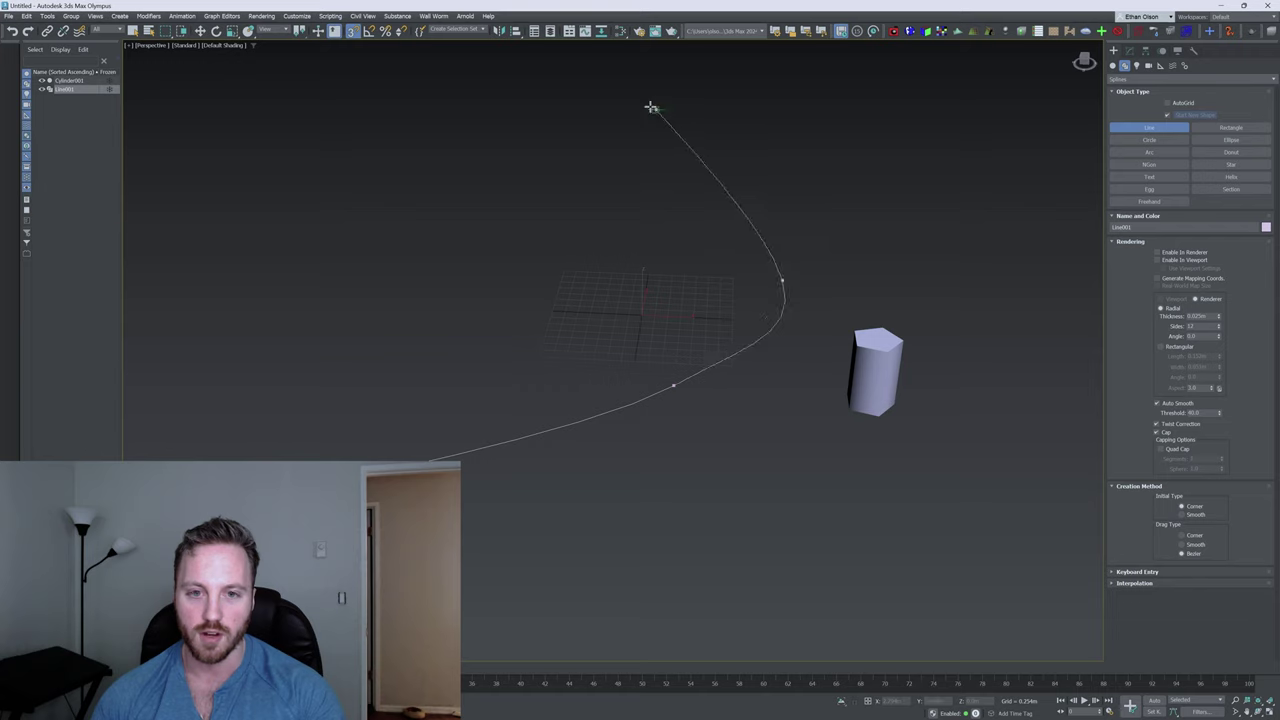
pyautogui.moveTo(648, 104); pyautogui.dragTo(648, 68)
pyautogui.click(721, 52)
pyautogui.rightClick(721, 52)
pyautogui.moveTo(811, 160); pyautogui.dragTo(784, 289, button='middle')
pyautogui.keyDown('alt'); pyautogui.moveTo(784, 289); pyautogui.dragTo(760, 380, button='middle'); pyautogui.keyUp('alt')
pyautogui.scroll(-4, 757, 294)
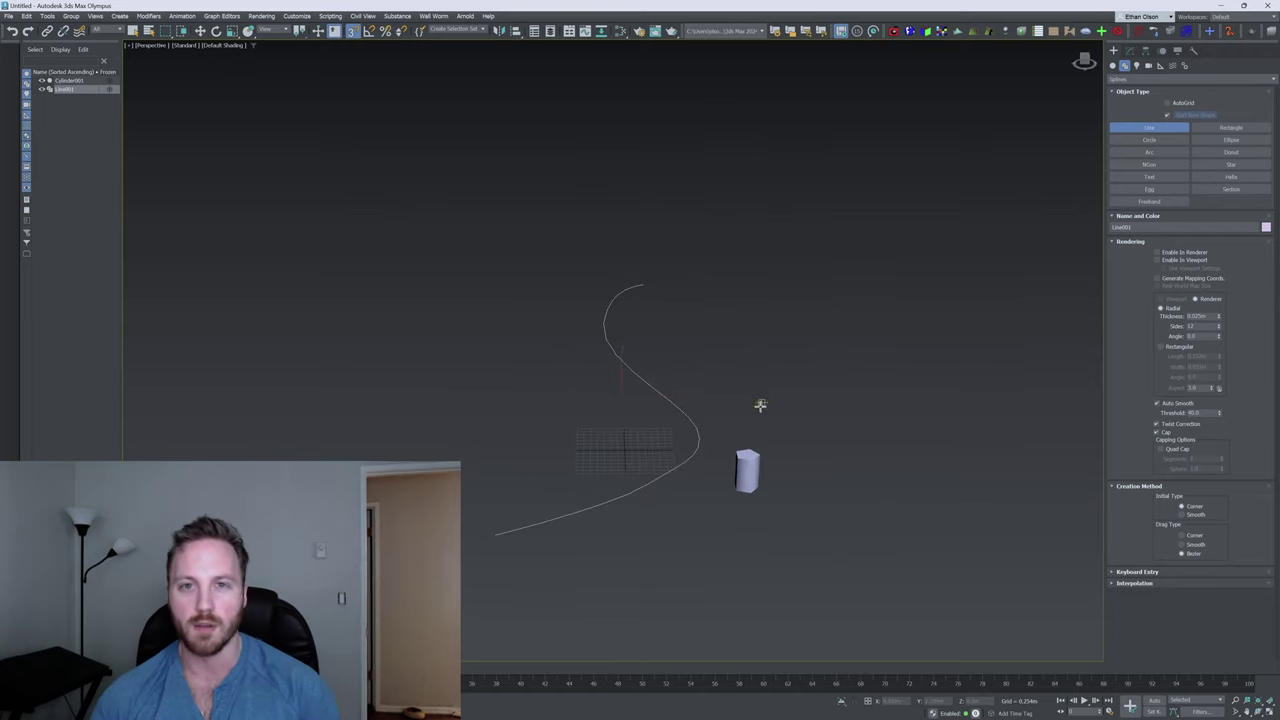
# Apply an Array modifier to the cylinder with Spline distribution and pick the curved line as its path
pyautogui.press('w')
pyautogui.click(750, 472)
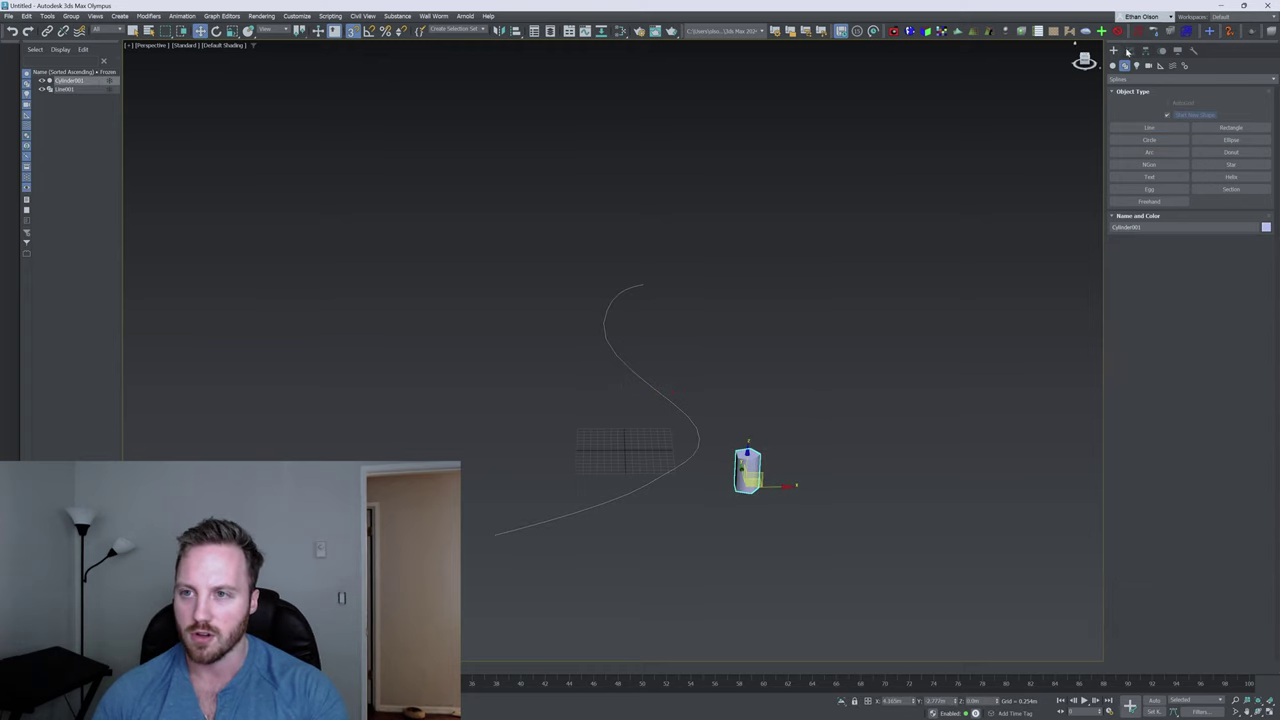
pyautogui.click(1127, 51)
pyautogui.keyDown('alt'); pyautogui.moveTo(794, 323); pyautogui.dragTo(795, 285, button='middle'); pyautogui.keyUp('alt')
pyautogui.click(1143, 78)
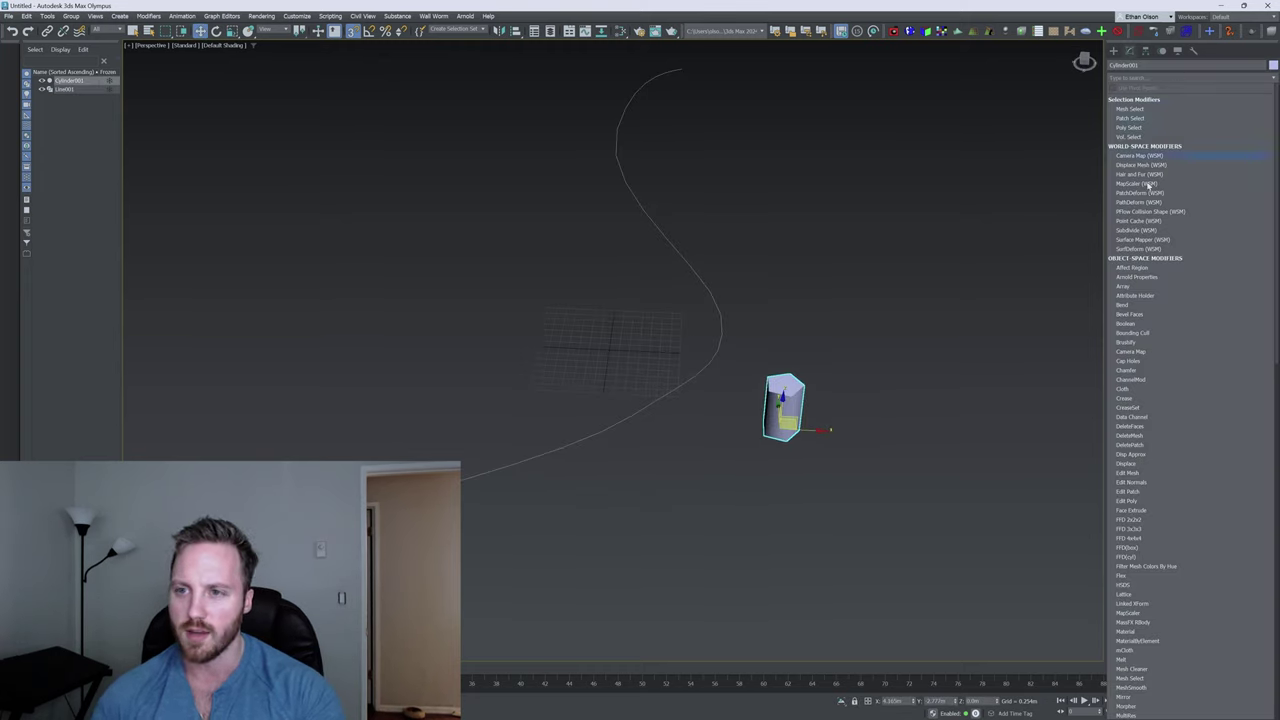
pyautogui.click(1151, 287)
pyautogui.click(1206, 200)
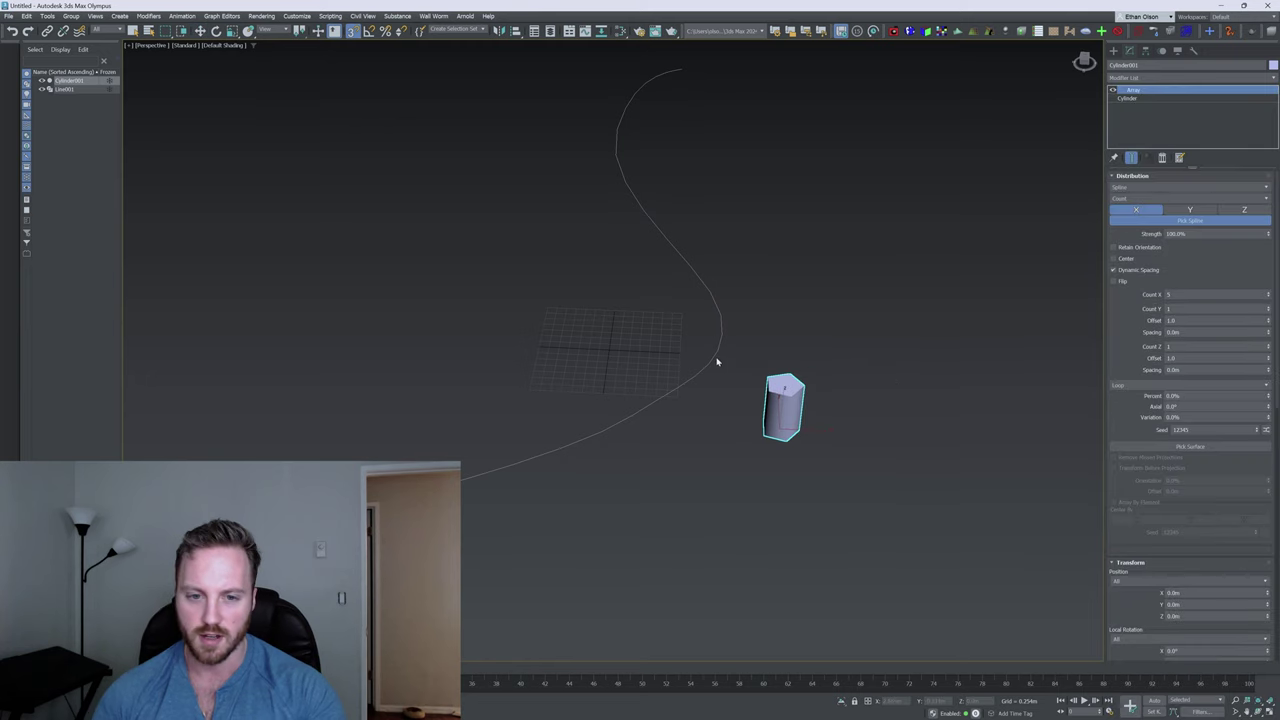
pyautogui.click(716, 362)
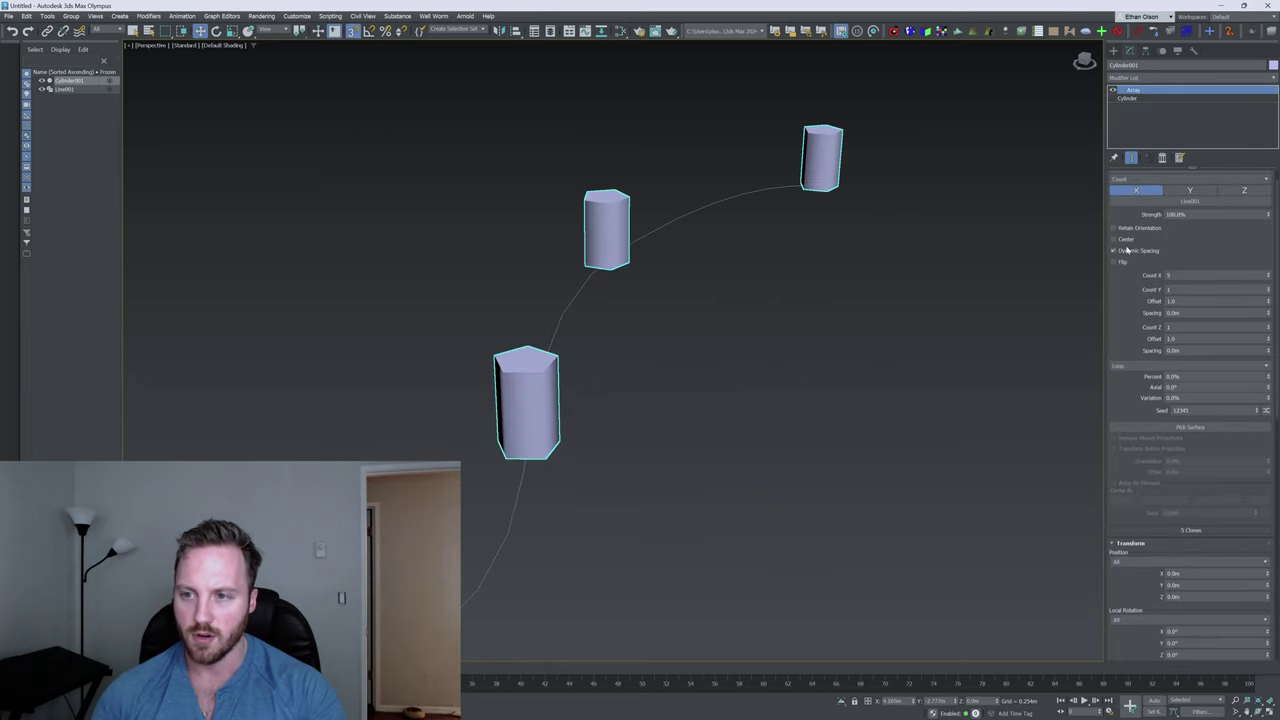
# Distribute the array by Relative Offset with a Count X of 41 and a Count Y of 3
pyautogui.click(1245, 199)
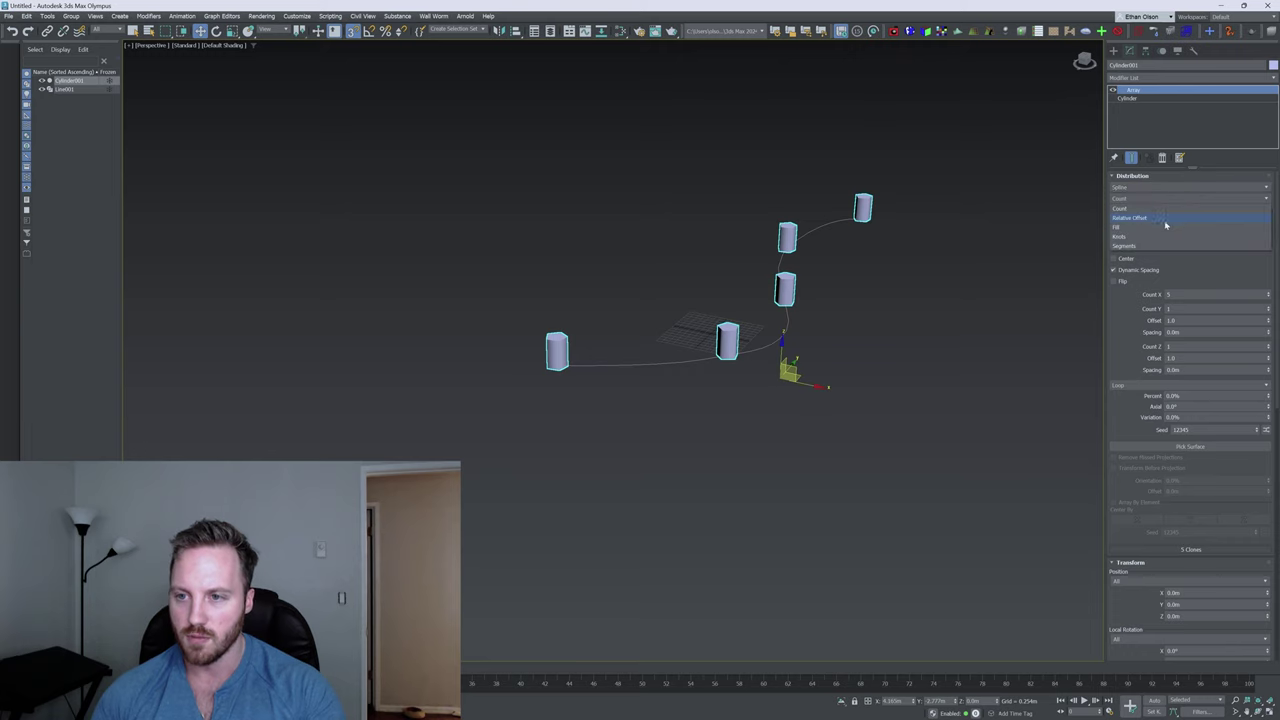
pyautogui.click(1167, 224)
pyautogui.moveTo(1267, 283); pyautogui.dragTo(1267, 266)
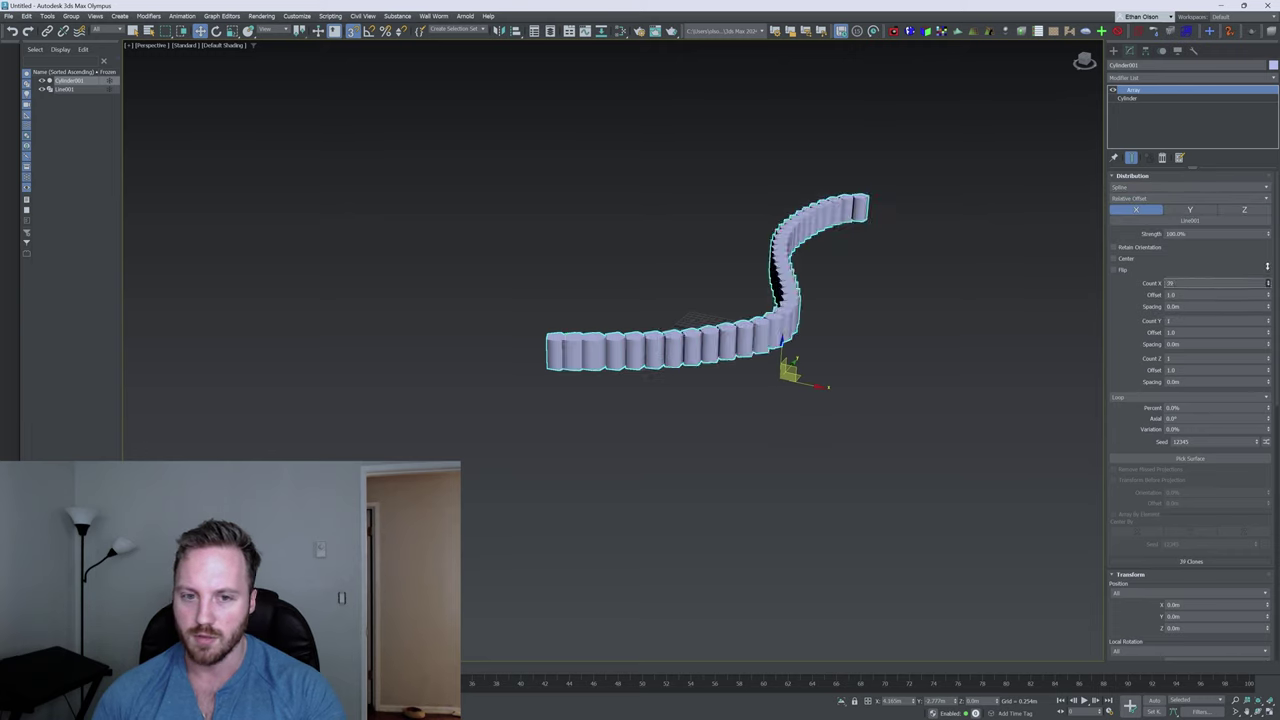
pyautogui.keyDown('alt'); pyautogui.moveTo(908, 262); pyautogui.dragTo(900, 302, button='middle'); pyautogui.keyUp('alt')
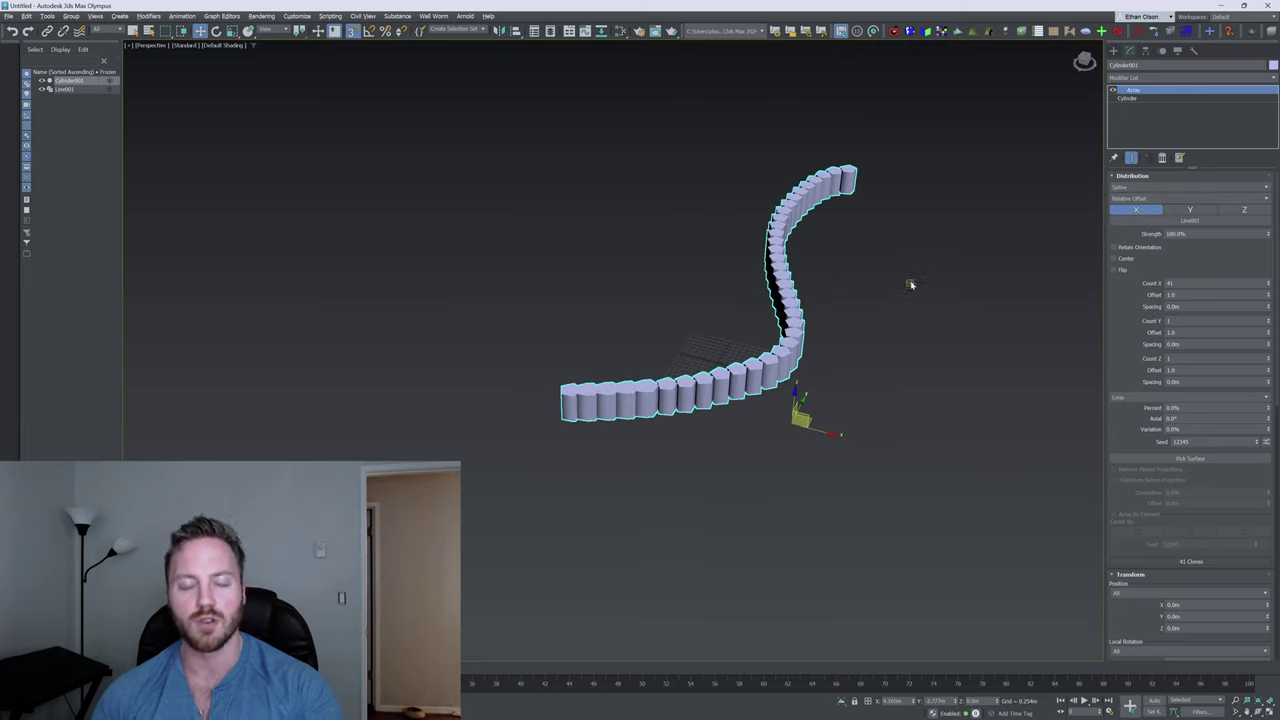
pyautogui.keyDown('alt'); pyautogui.moveTo(808, 283); pyautogui.dragTo(892, 294, button='middle'); pyautogui.keyUp('alt')
pyautogui.click(1268, 320)
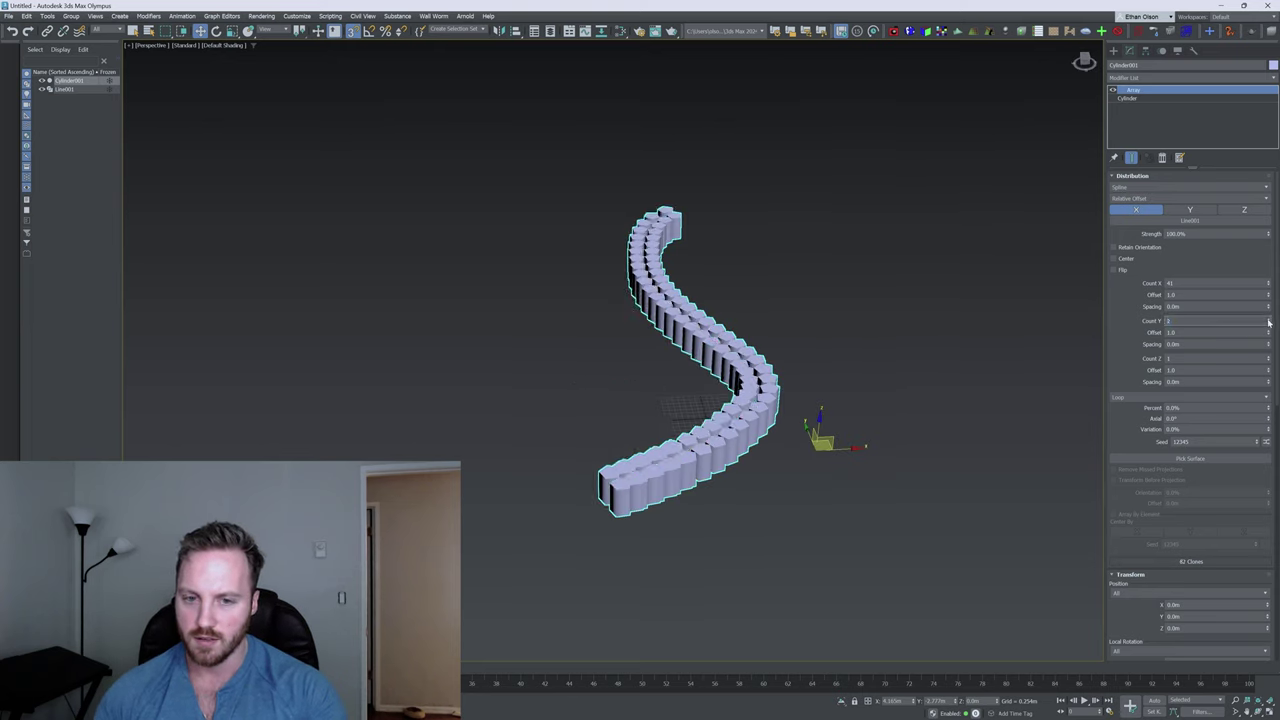
pyautogui.click(1268, 320)
pyautogui.keyDown('alt'); pyautogui.moveTo(860, 338); pyautogui.dragTo(990, 385, button='middle'); pyautogui.keyUp('alt')
# Set the array's scale to Incremental with Z at 105.5% and reduce Count X to 37
pyautogui.scroll(-5, 1140, 515)
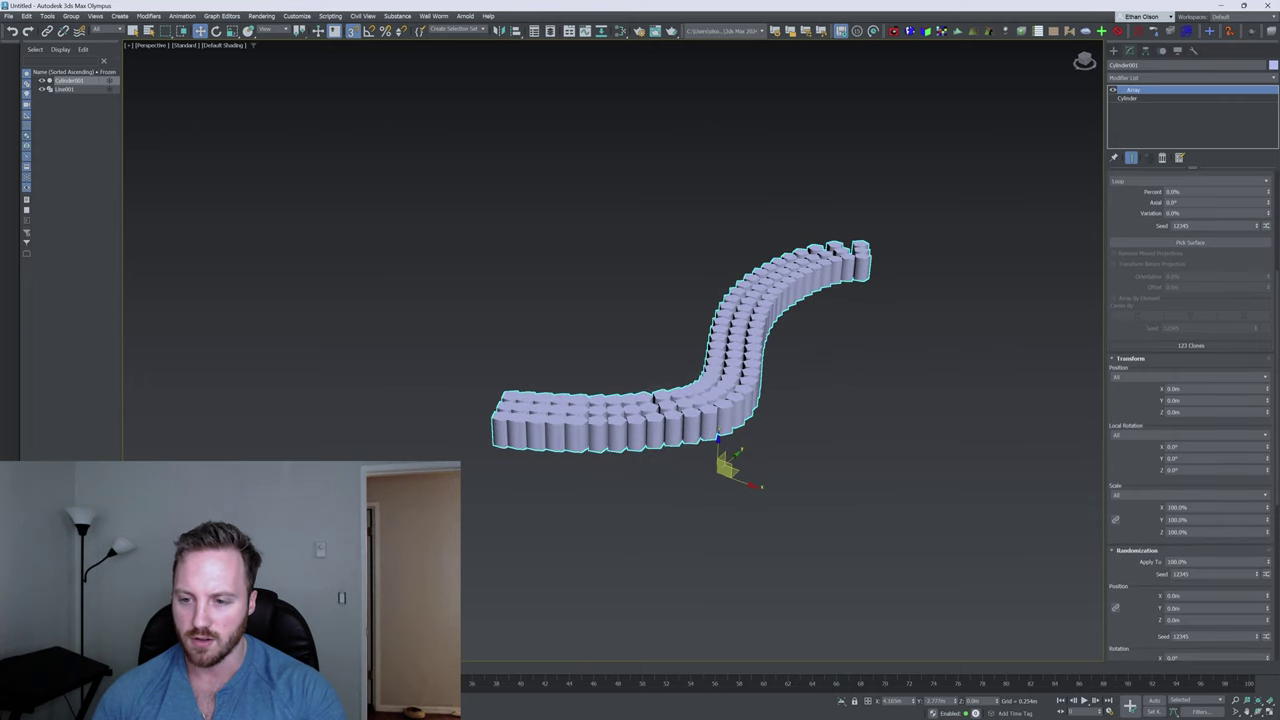
pyautogui.moveTo(1141, 411); pyautogui.dragTo(1151, 377)
pyautogui.click(1152, 397)
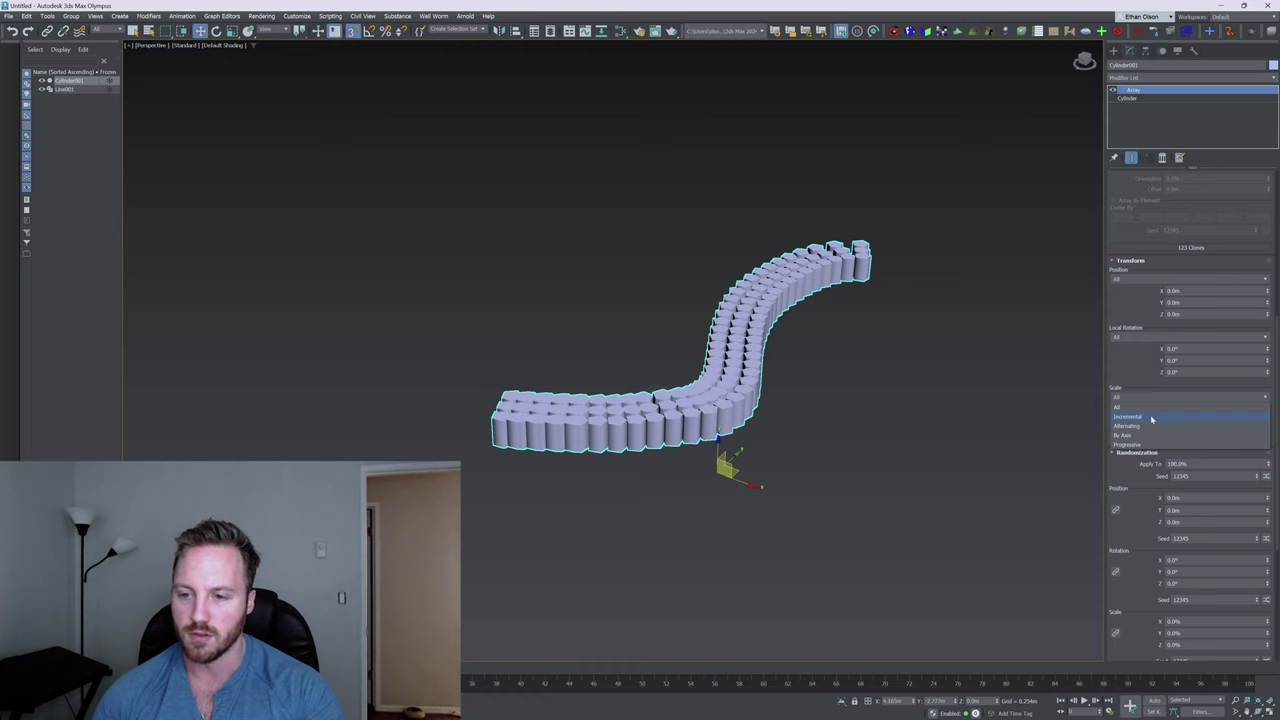
pyautogui.click(1152, 417)
pyautogui.moveTo(1268, 436); pyautogui.dragTo(1268, 407)
pyautogui.click(1268, 272)
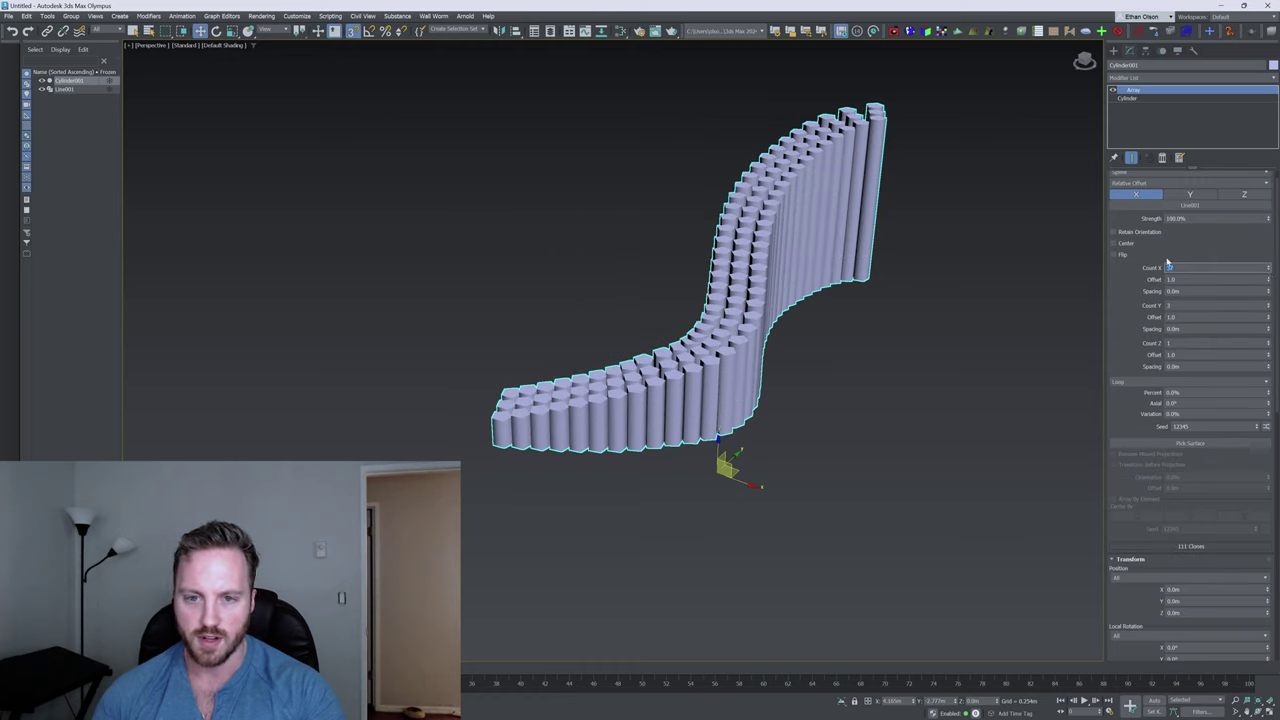
pyautogui.keyDown('alt'); pyautogui.moveTo(968, 258); pyautogui.dragTo(852, 262, button='middle'); pyautogui.keyUp('alt')
# Randomize the clones with X rotation 2.4°, Y rotation 2.2° and Z scale 67.8%, and offset their X position to about -4.1 m
pyautogui.scroll(-10, 1130, 413)
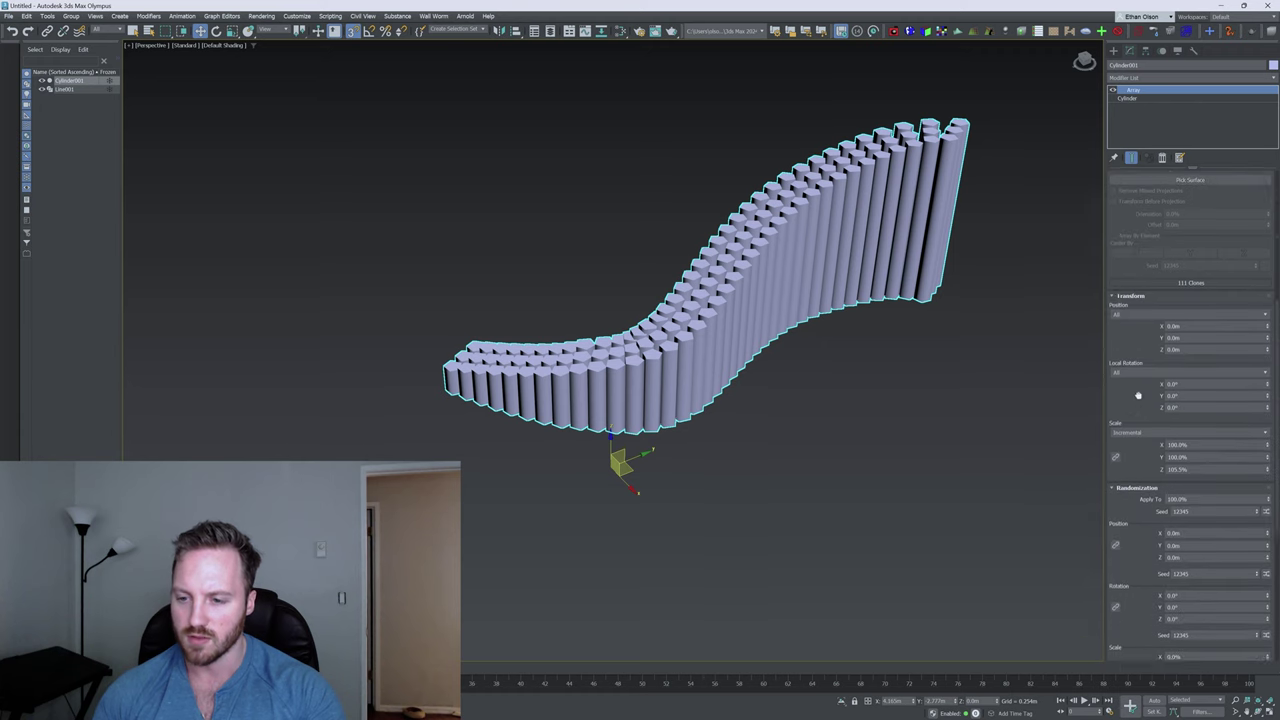
pyautogui.moveTo(1247, 388); pyautogui.dragTo(1189, 153)
pyautogui.keyDown('alt'); pyautogui.moveTo(750, 245); pyautogui.dragTo(806, 262, button='middle'); pyautogui.keyUp('alt')
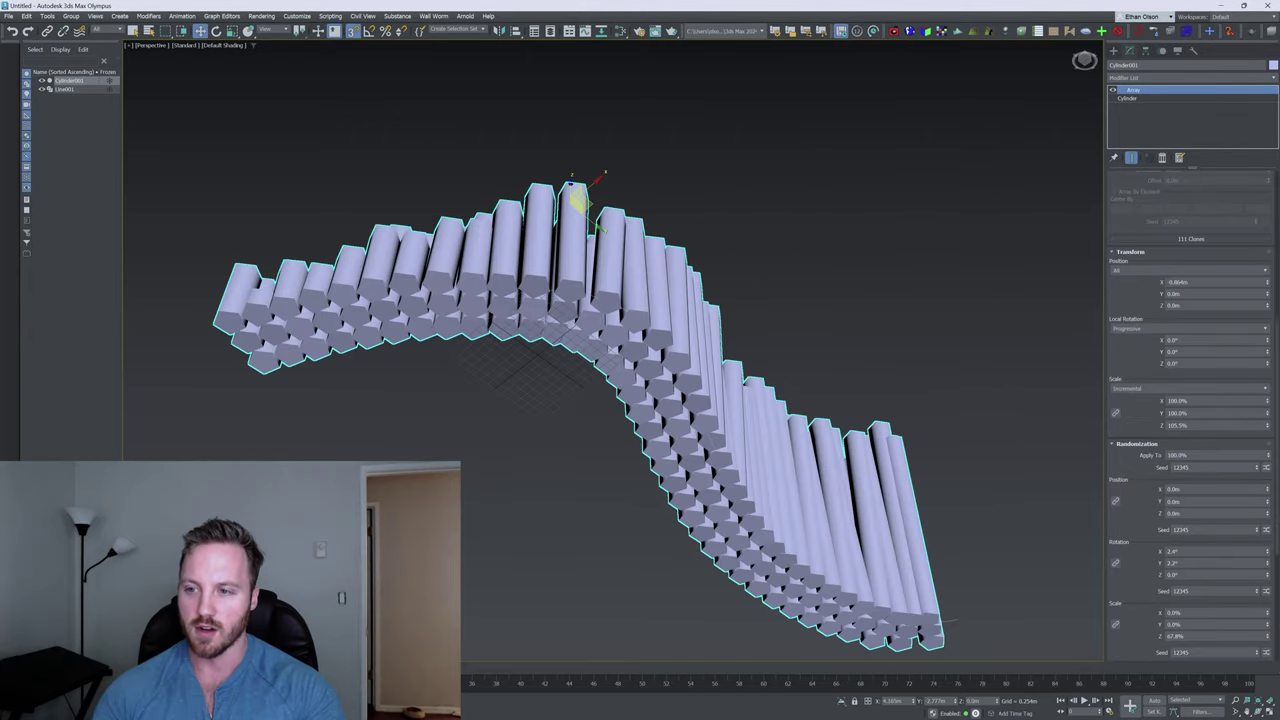
pyautogui.moveTo(1267, 283); pyautogui.dragTo(1263, 590)
pyautogui.keyDown('alt'); pyautogui.moveTo(863, 507); pyautogui.dragTo(838, 441, button='middle'); pyautogui.keyUp('alt')
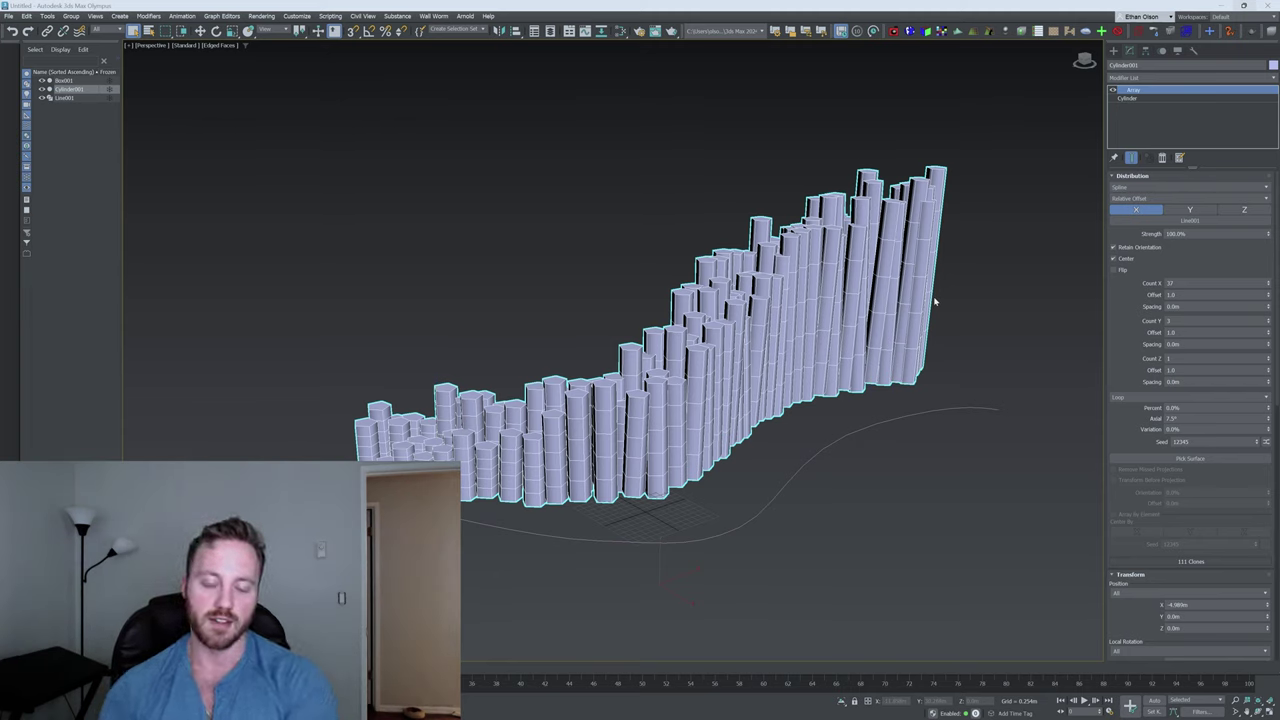
# Add a Vol. Select modifier above the Array on the column cluster
pyautogui.click(1172, 78)
pyautogui.write('vol')
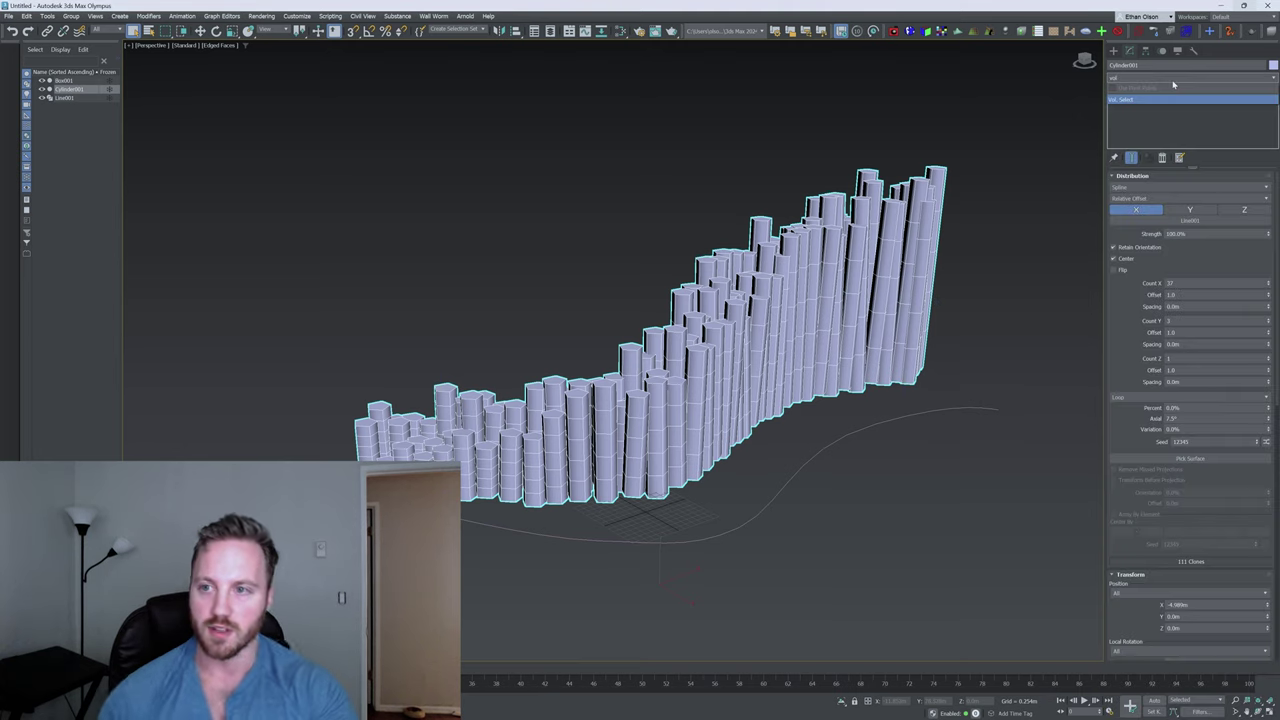
pyautogui.click(1175, 99)
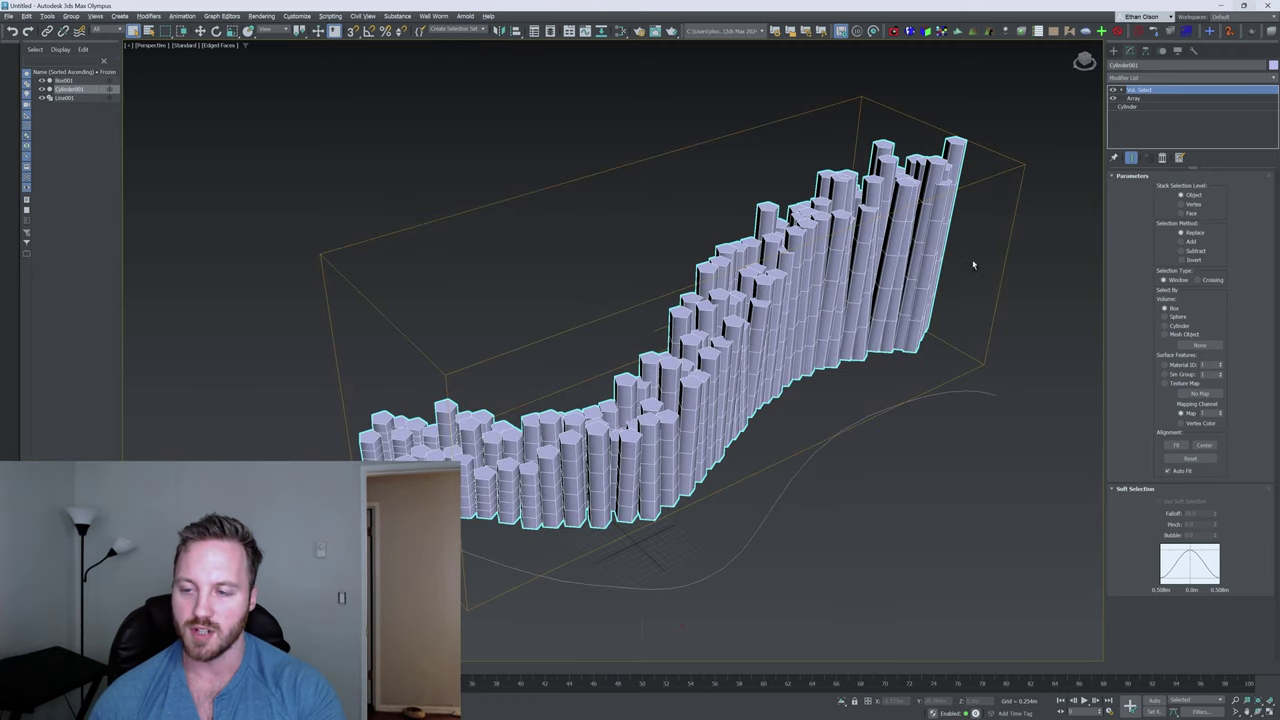
pyautogui.keyDown('alt'); pyautogui.moveTo(979, 262); pyautogui.dragTo(977, 250, button='middle'); pyautogui.keyUp('alt')
# Add a Data Channel modifier with a Component Space operator and set the operator's minimum to 1.0
pyautogui.click(1162, 79)
pyautogui.write('data')
pyautogui.click(1156, 100)
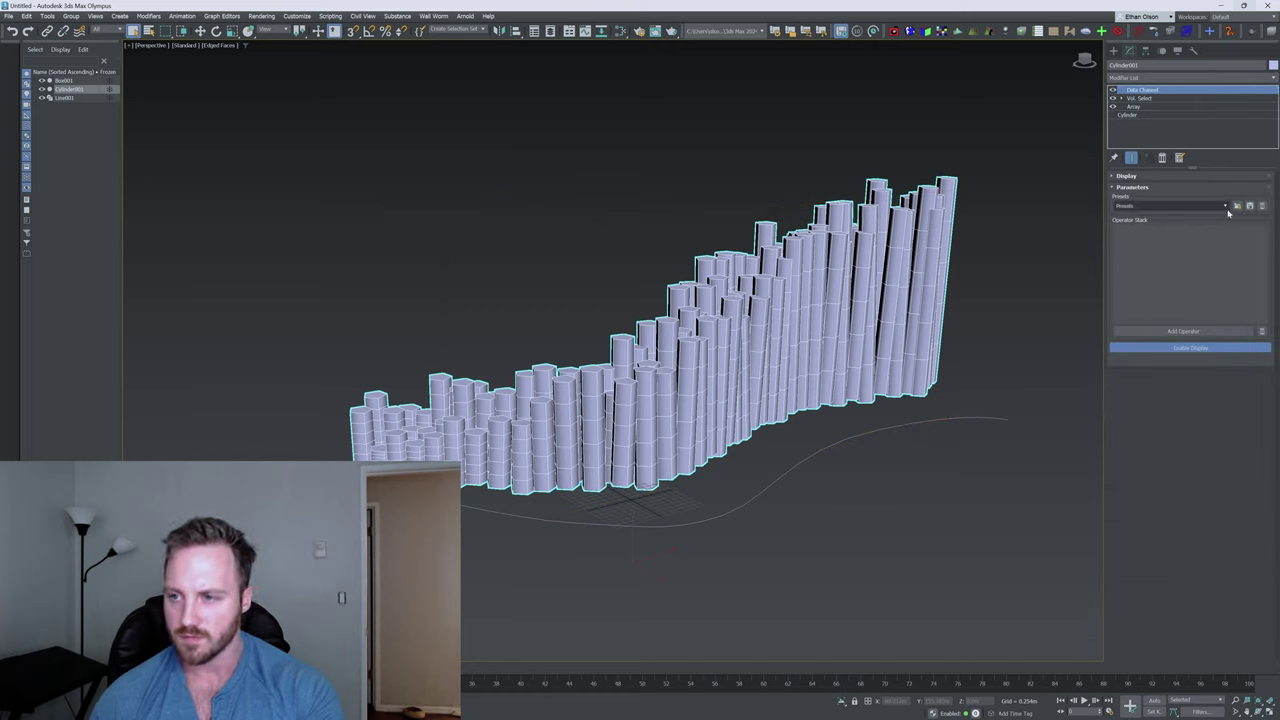
pyautogui.click(1222, 334)
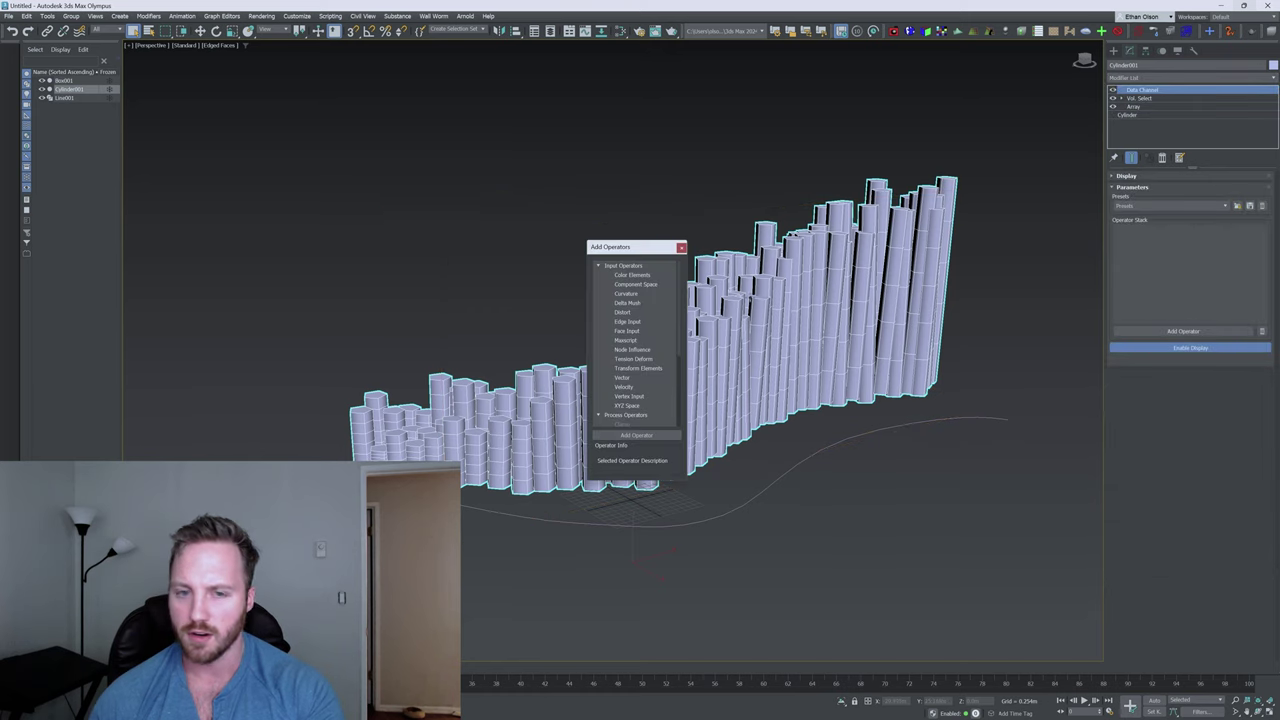
pyautogui.doubleClick(636, 285)
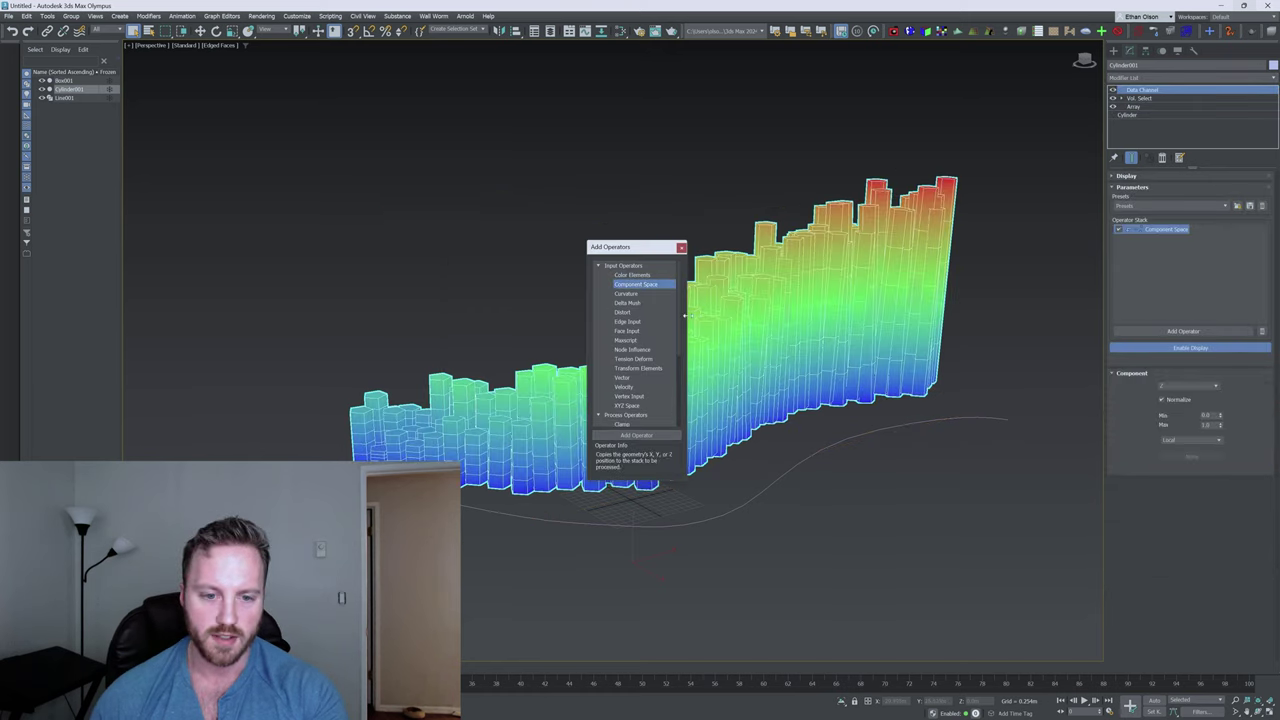
pyautogui.click(681, 247)
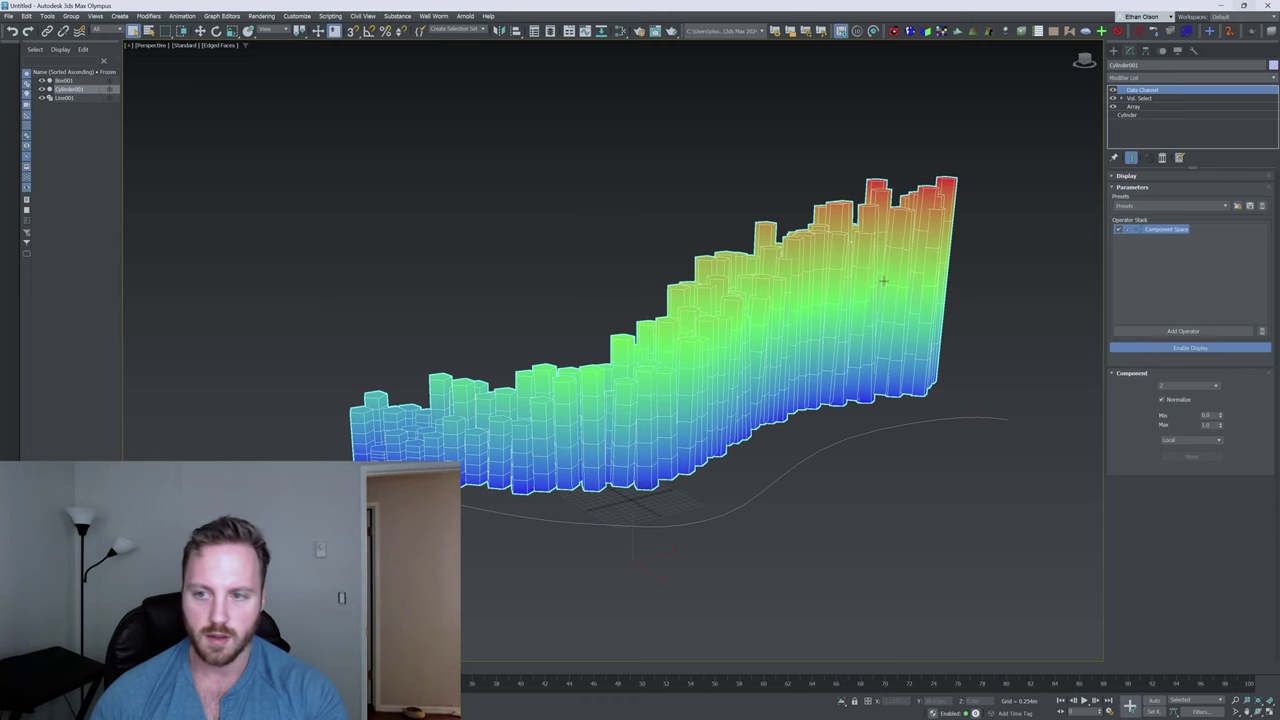
pyautogui.click(1221, 419)
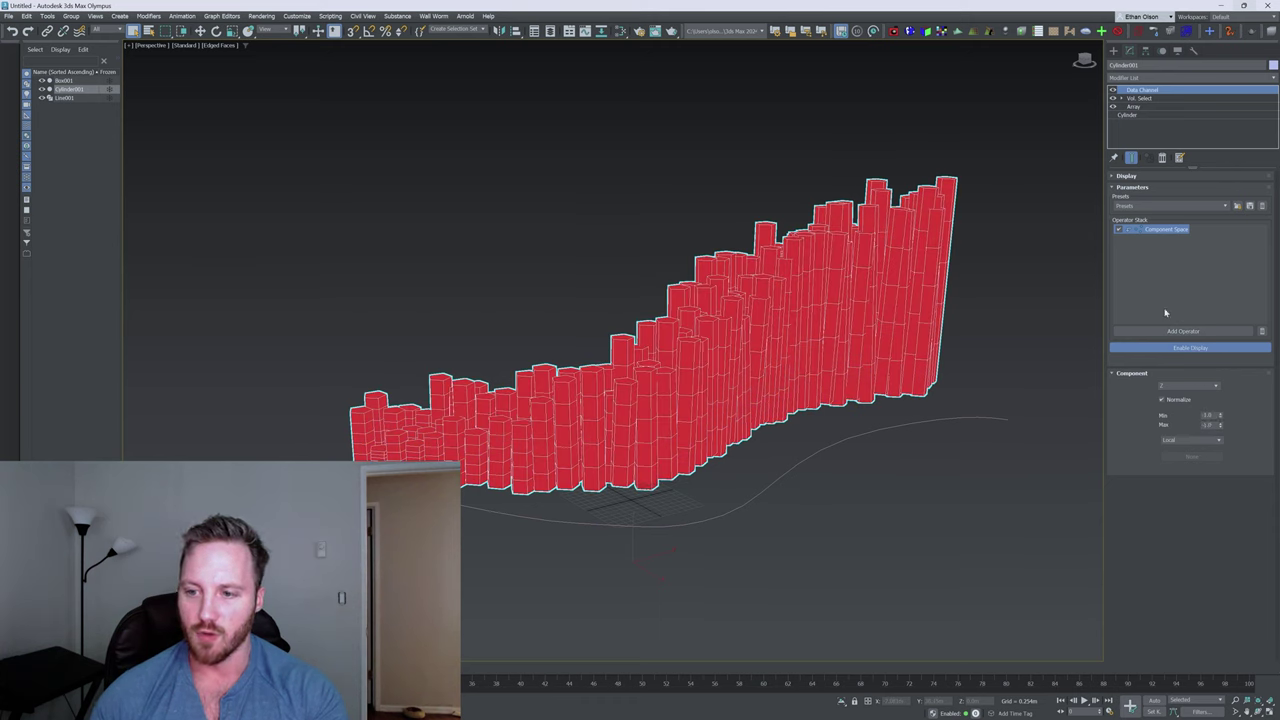
# Add a Transform Elements operator set to Rotation, with Point At Node off and a Z minimum offset of 0.4
pyautogui.click(1203, 331)
pyautogui.doubleClick(638, 368)
pyautogui.click(686, 247)
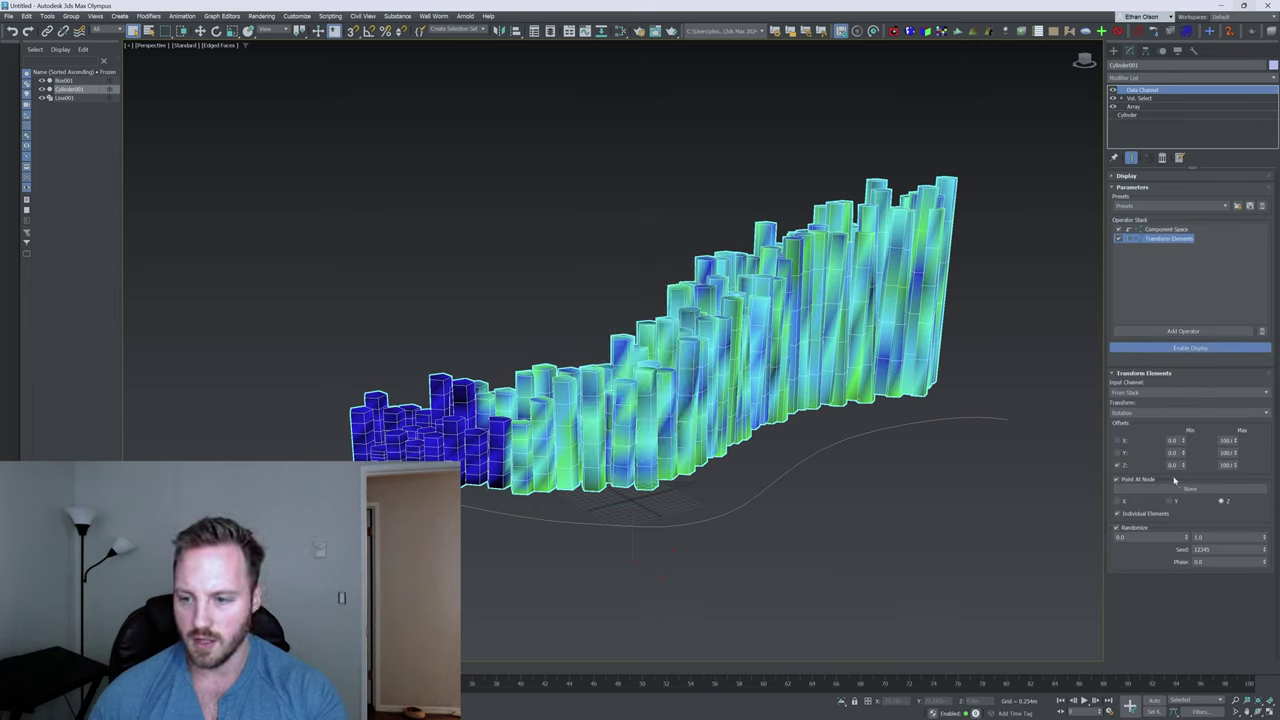
pyautogui.click(1117, 480)
pyautogui.moveTo(1186, 467); pyautogui.dragTo(1192, 418)
# Add a Vertex Output operator to the end of the Data Channel operator stack
pyautogui.click(1189, 333)
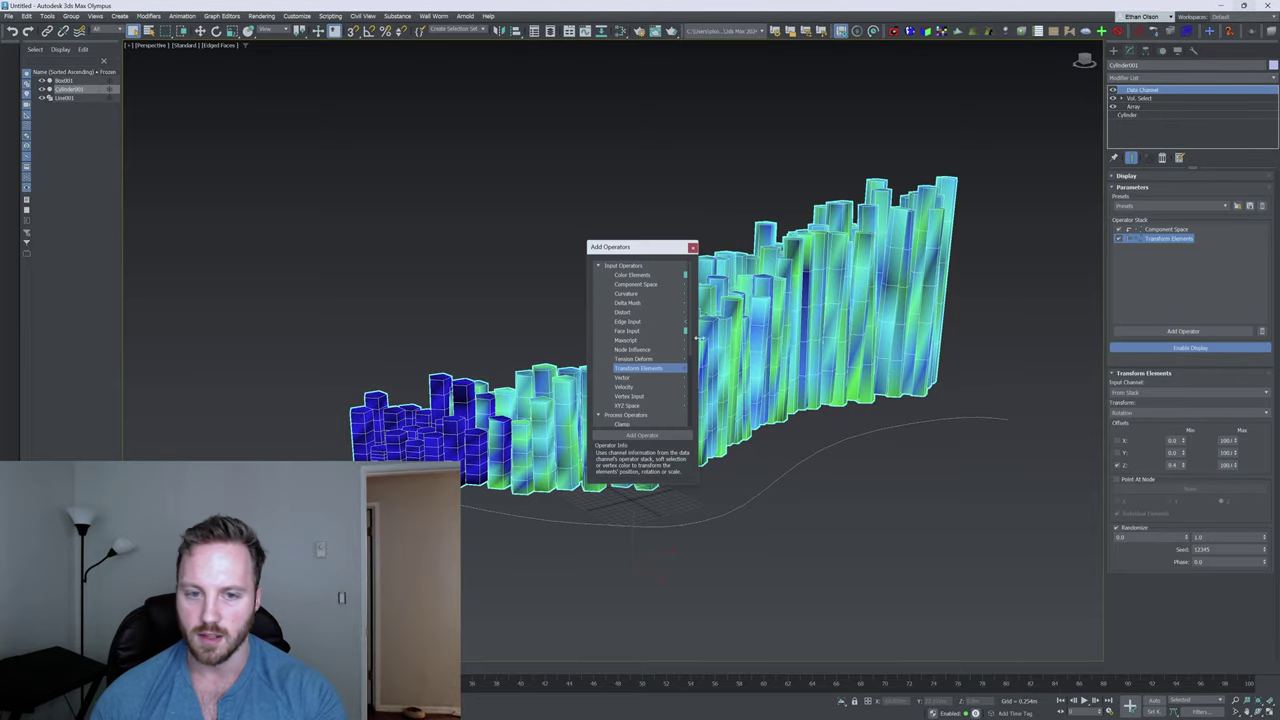
pyautogui.moveTo(691, 340); pyautogui.dragTo(690, 415)
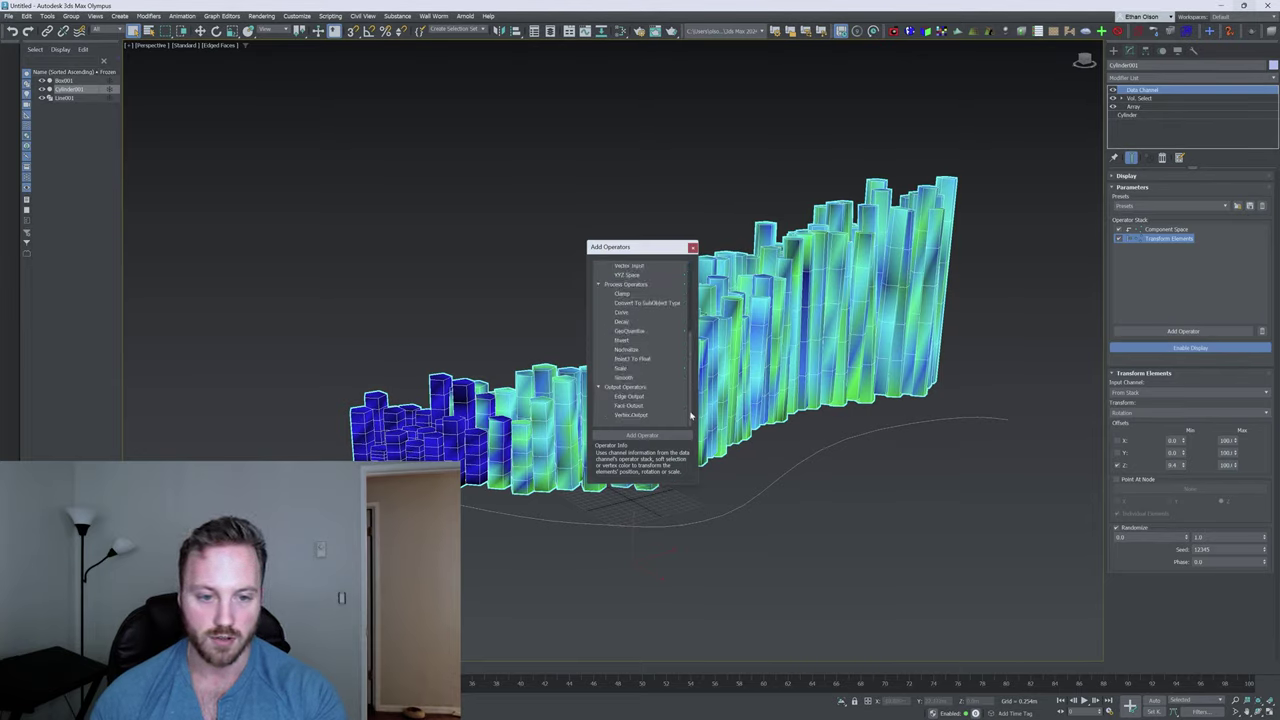
pyautogui.click(649, 416)
pyautogui.click(661, 436)
# Set the Transform Elements operator's Z minimum offset to 18.6 and its random seed to 12338
pyautogui.moveTo(1184, 465); pyautogui.dragTo(1185, 411)
pyautogui.click(1266, 552)
pyautogui.click(1266, 552)
pyautogui.click(1266, 552)
pyautogui.click(1266, 552)
pyautogui.click(1266, 552)
pyautogui.click(1266, 552)
pyautogui.click(1266, 552)
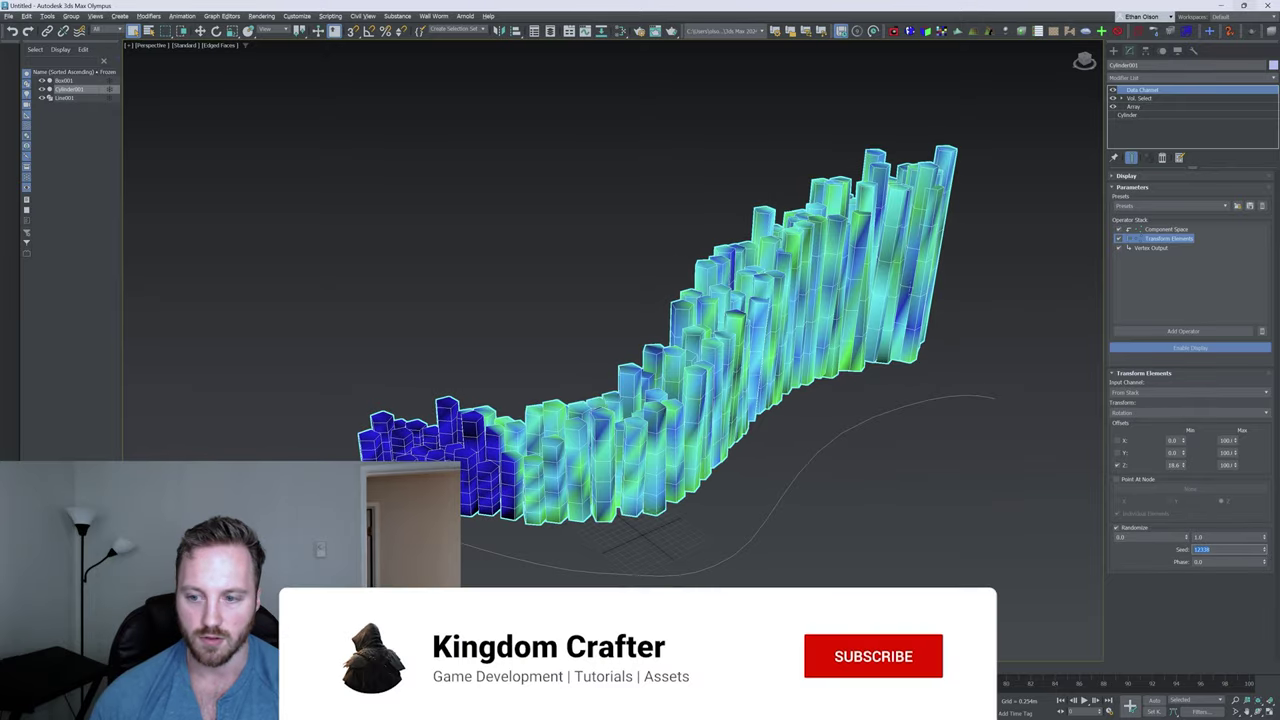
# Add a Turn to Poly modifier on top of the Data Channel modifier
pyautogui.click(1157, 78)
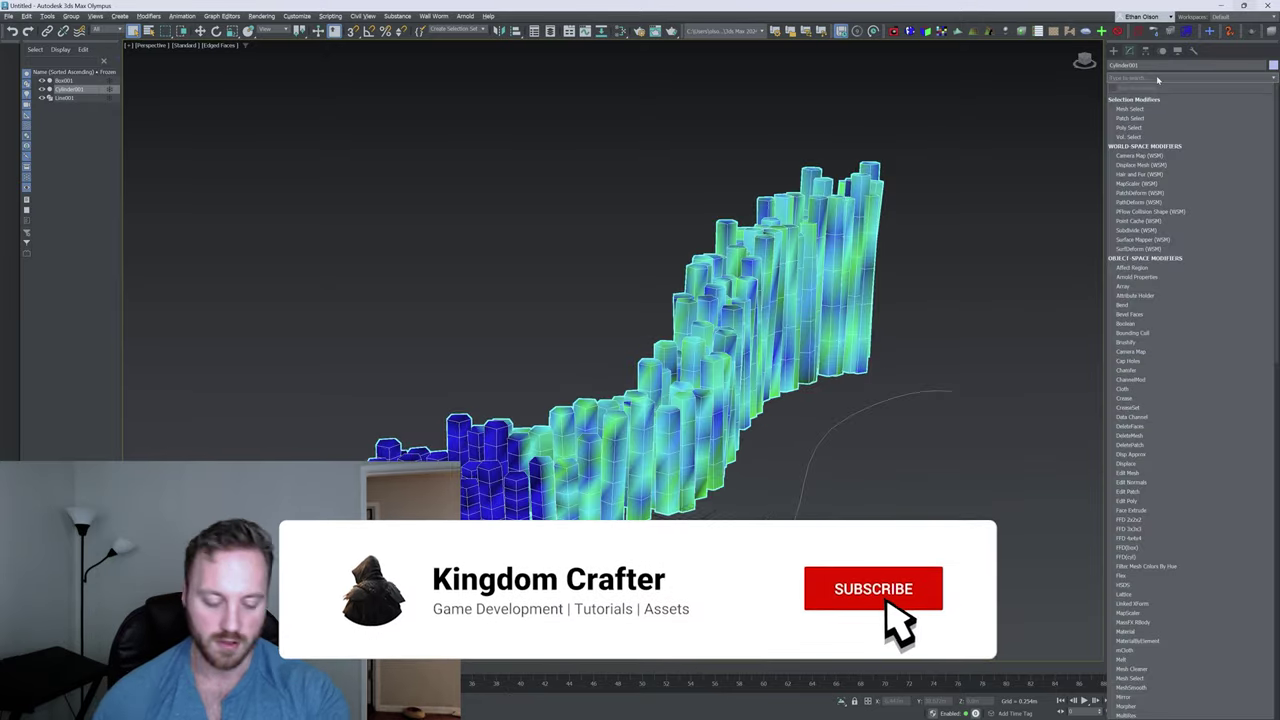
pyautogui.write('turn')
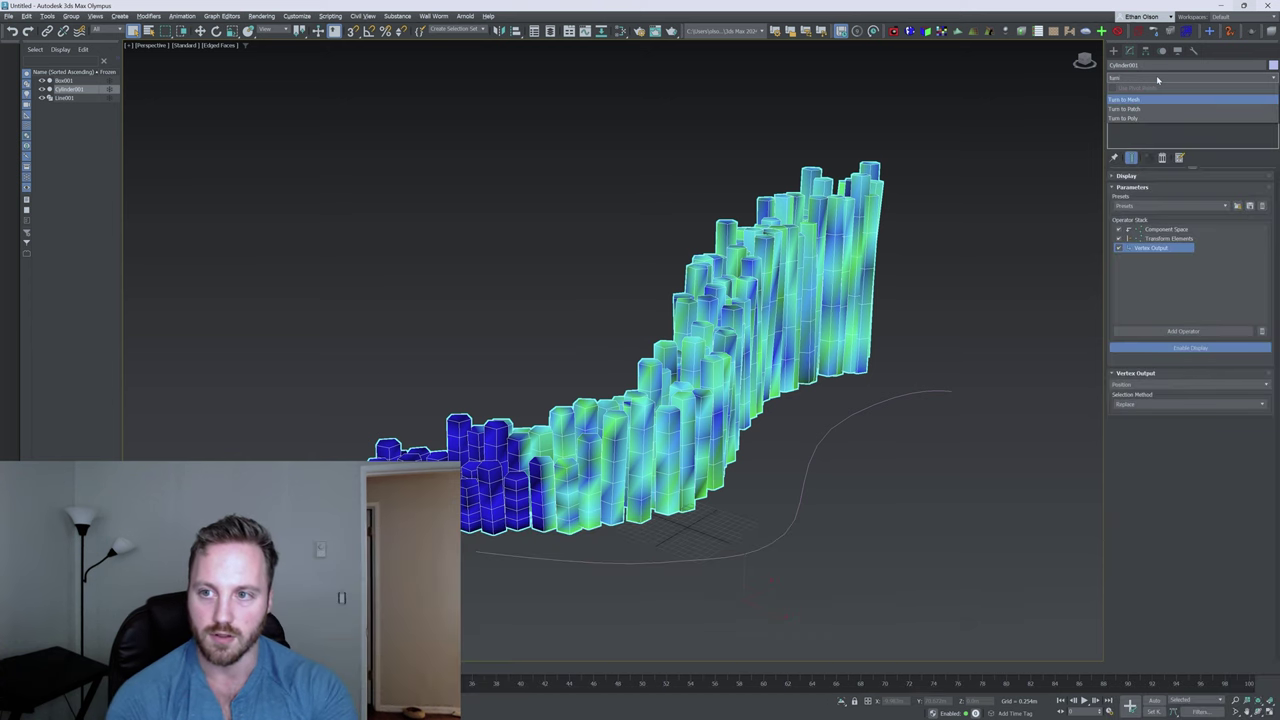
pyautogui.click(1124, 118)
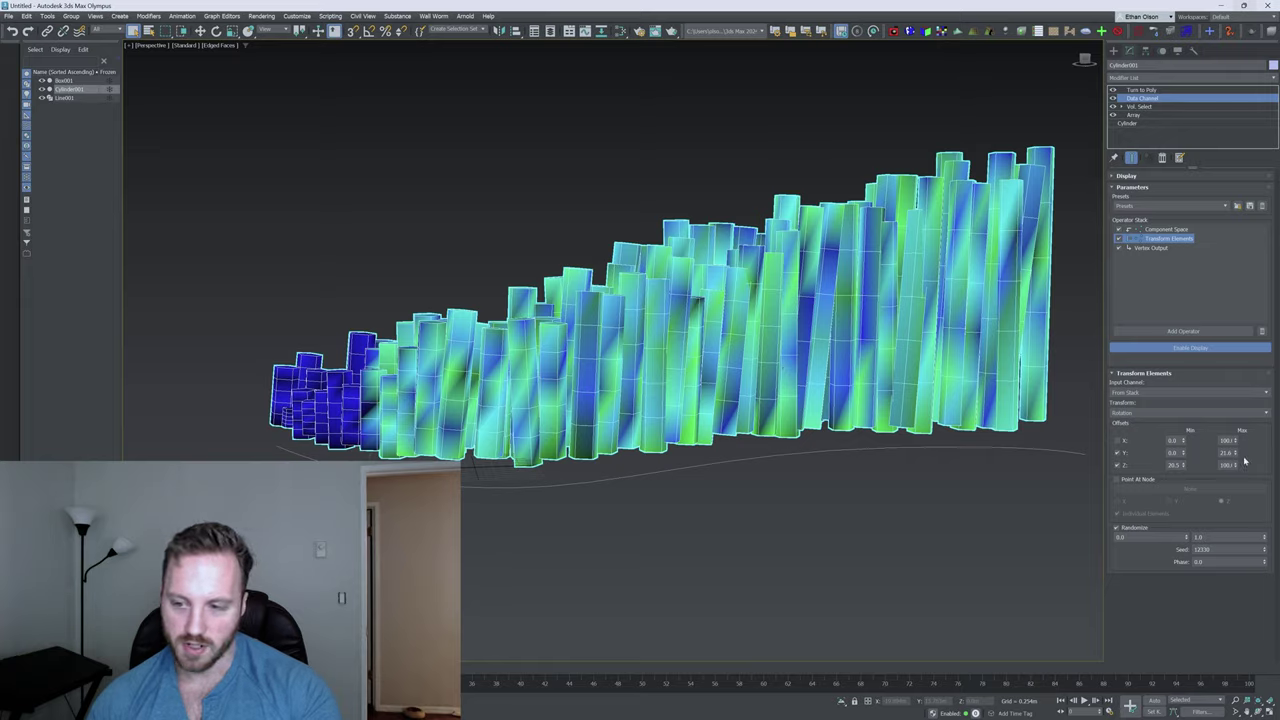
# Set the Transform Elements Y maximum offset to 13.1, enable the X offset, and adjust the X maximum
pyautogui.moveTo(1235, 453)
pyautogui.mouseDown()
pyautogui.moveTo(1226, 212)
pyautogui.moveTo(1255, 468)
pyautogui.mouseUp()
pyautogui.click(1118, 441)
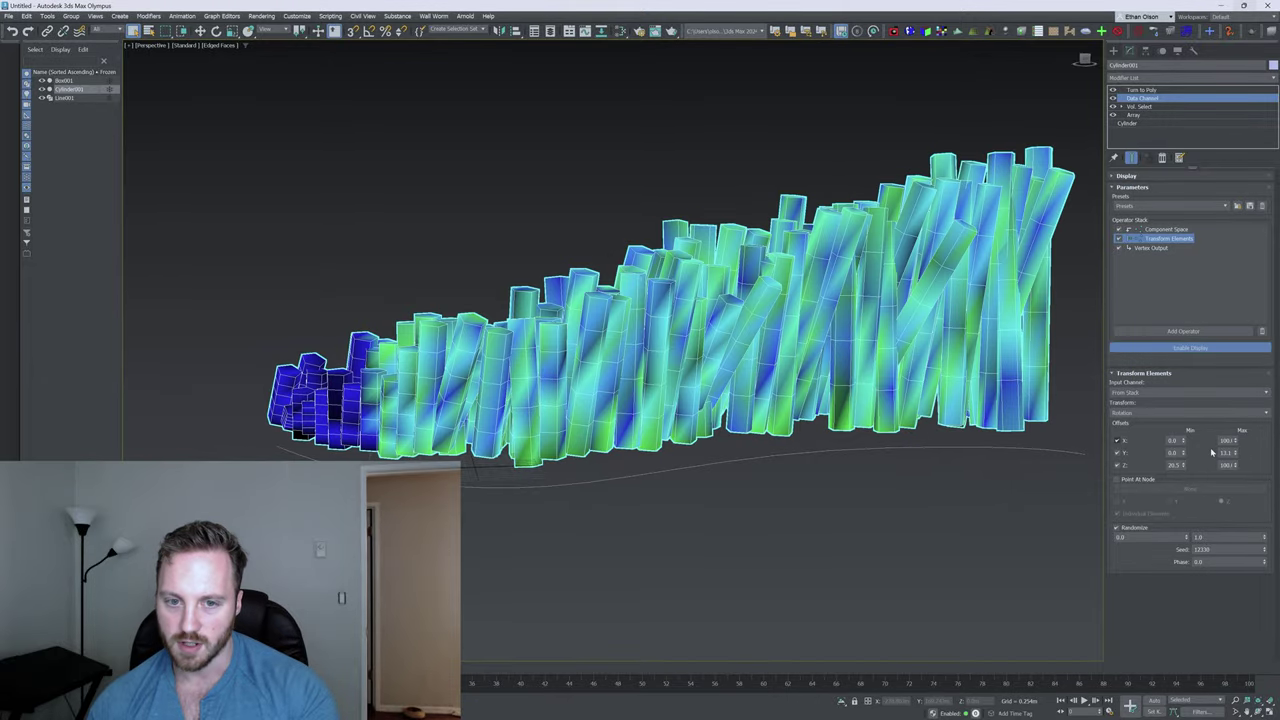
pyautogui.moveTo(1237, 442); pyautogui.dragTo(1265, 549)
pyautogui.click(1148, 91)
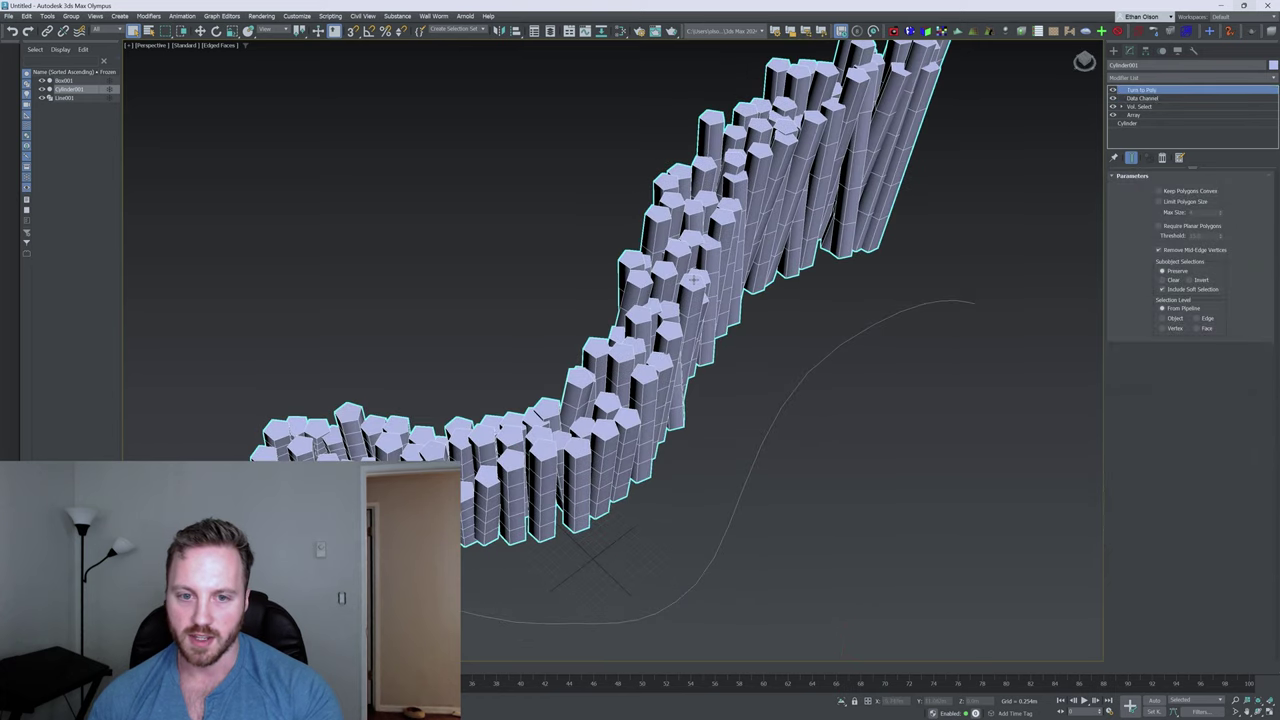
# Duplicate the column cluster and set the duplicate's Array X position to -2.789 m
pyautogui.rightClick(700, 277)
pyautogui.moveTo(607, 274); pyautogui.dragTo(638, 238, button='middle')
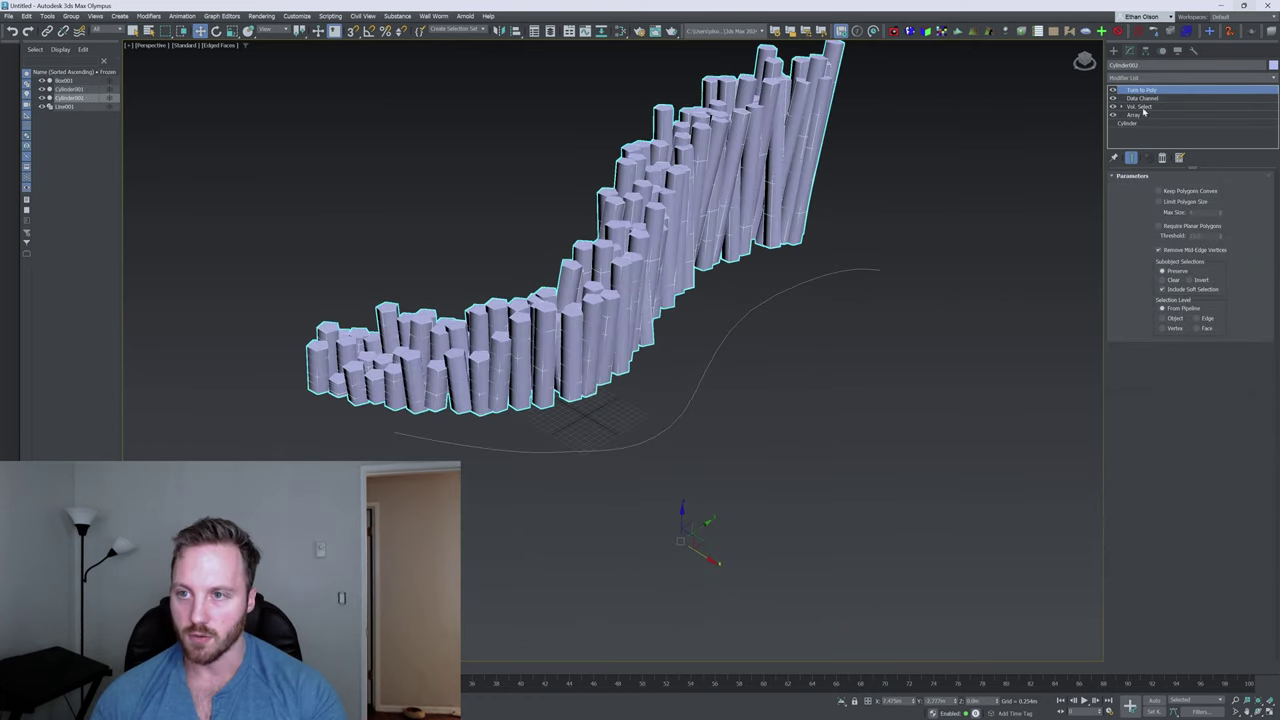
pyautogui.click(1146, 116)
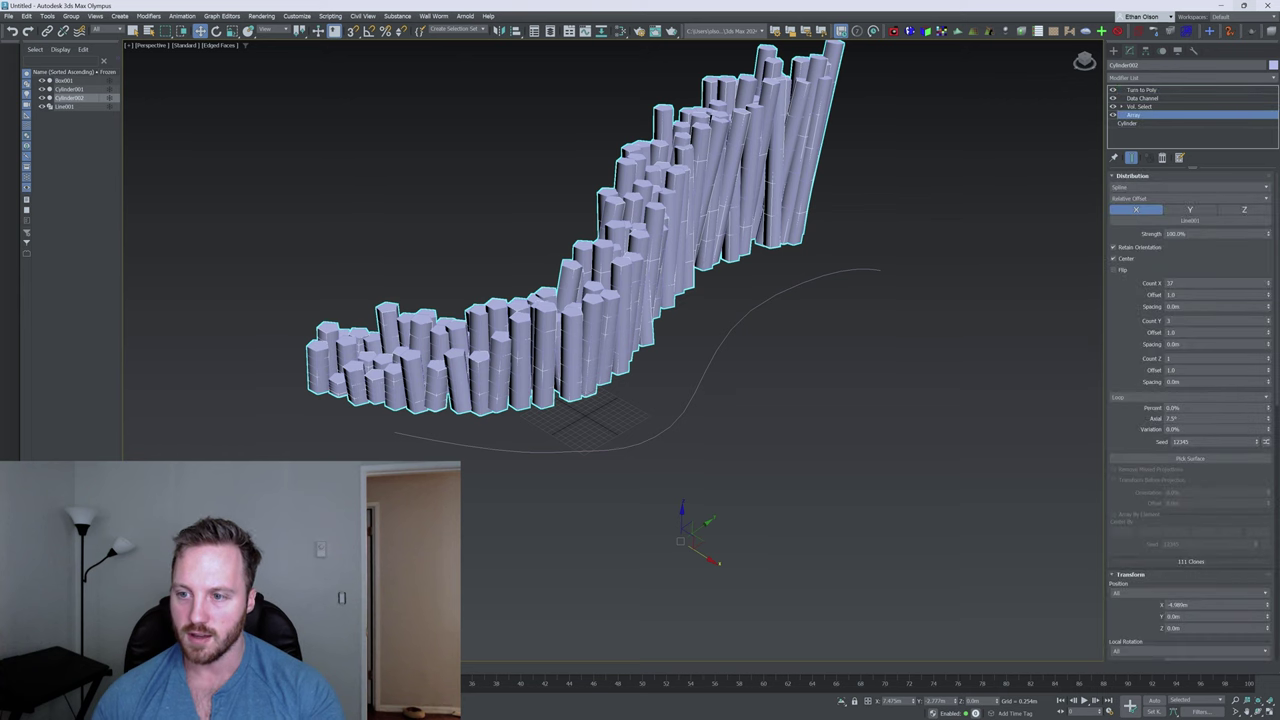
pyautogui.moveTo(1268, 605); pyautogui.dragTo(1268, 565)
pyautogui.moveTo(1246, 448); pyautogui.dragTo(1225, 324)
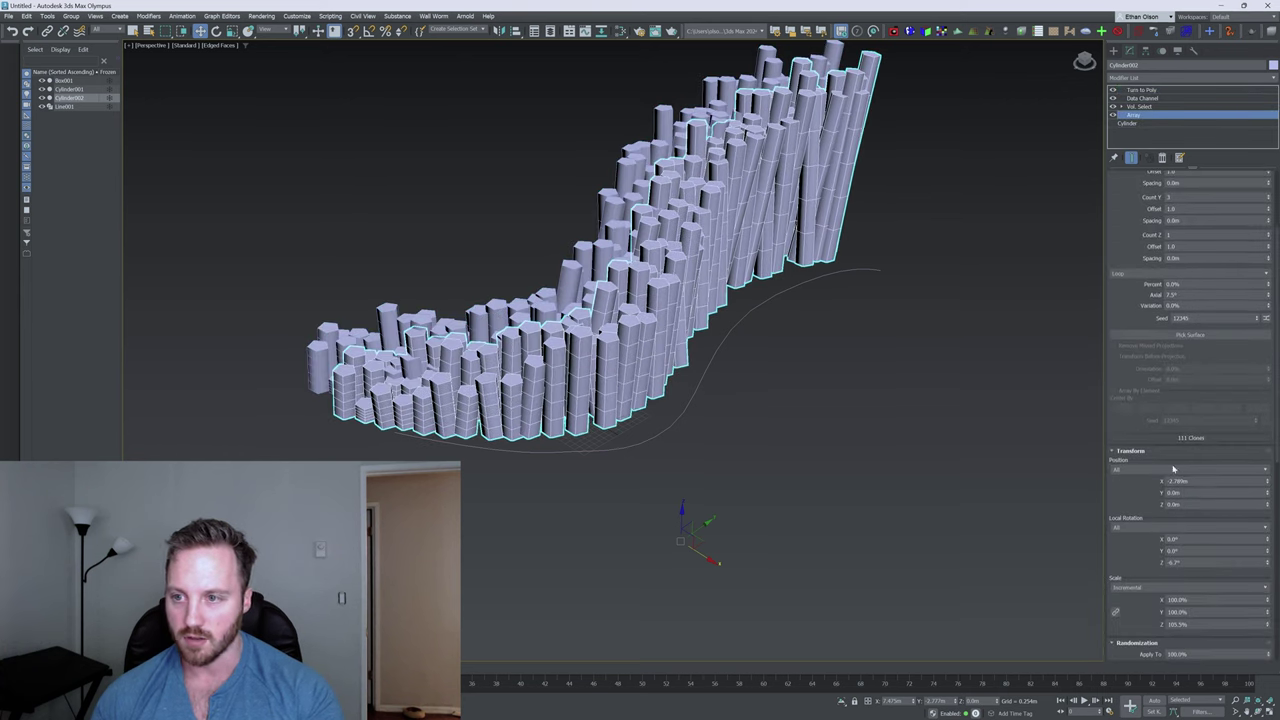
# Set the duplicated cluster's Array incremental Z scale to 101.3% and its randomized Z scale to -67.1%
pyautogui.moveTo(1149, 567); pyautogui.dragTo(1140, 330)
pyautogui.moveTo(1269, 541); pyautogui.dragTo(1219, 499)
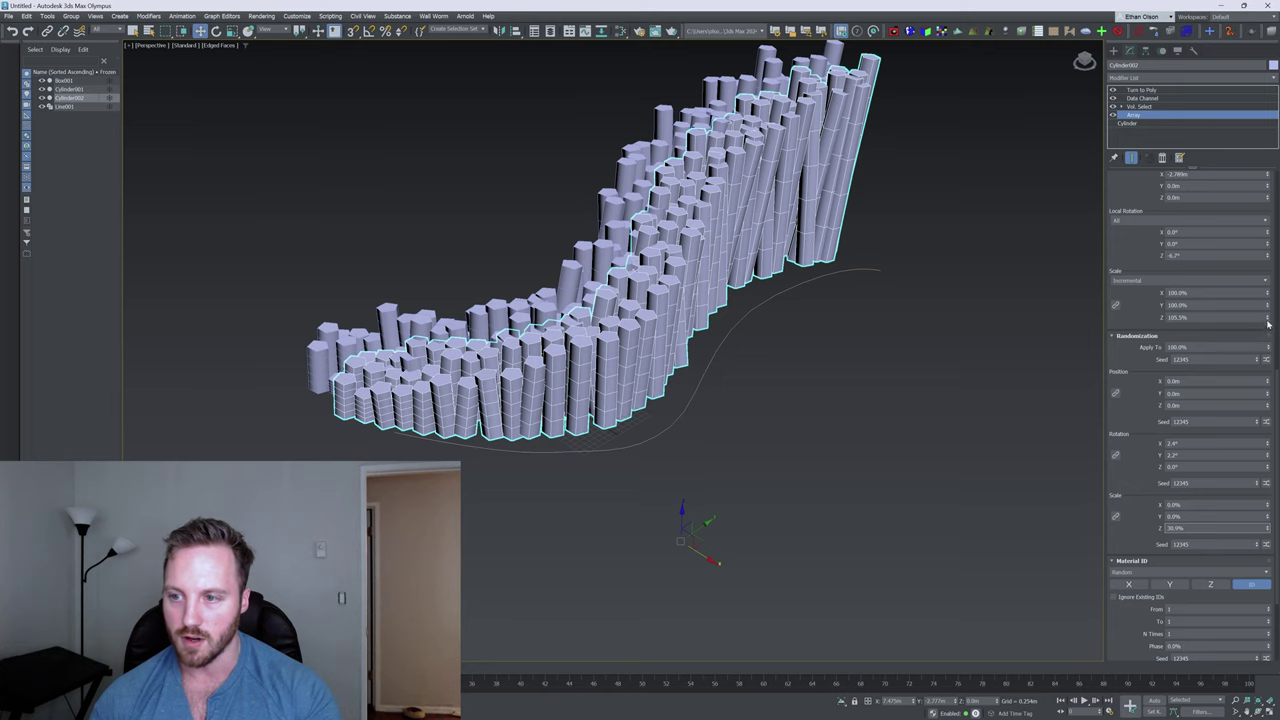
pyautogui.moveTo(1267, 323); pyautogui.dragTo(7, 341)
pyautogui.keyDown('alt'); pyautogui.moveTo(656, 342); pyautogui.dragTo(688, 276, button='middle'); pyautogui.keyUp('alt')
pyautogui.scroll(3, 688, 274)
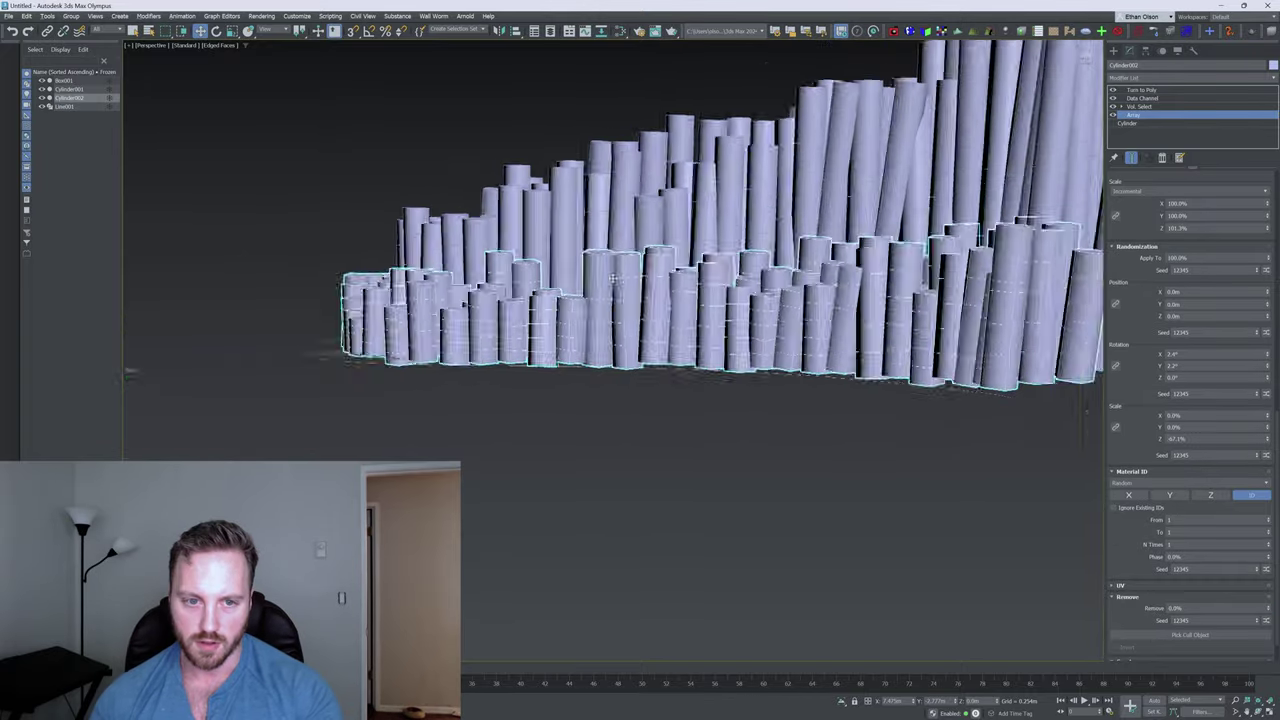
pyautogui.keyDown('alt'); pyautogui.moveTo(640, 240); pyautogui.dragTo(665, 288, button='middle'); pyautogui.keyUp('alt')
pyautogui.scroll(-5, 665, 288)
# Select the path spline and add a Normalize Spline modifier to it
pyautogui.click(823, 314)
pyautogui.moveTo(823, 314); pyautogui.dragTo(778, 319, button='middle')
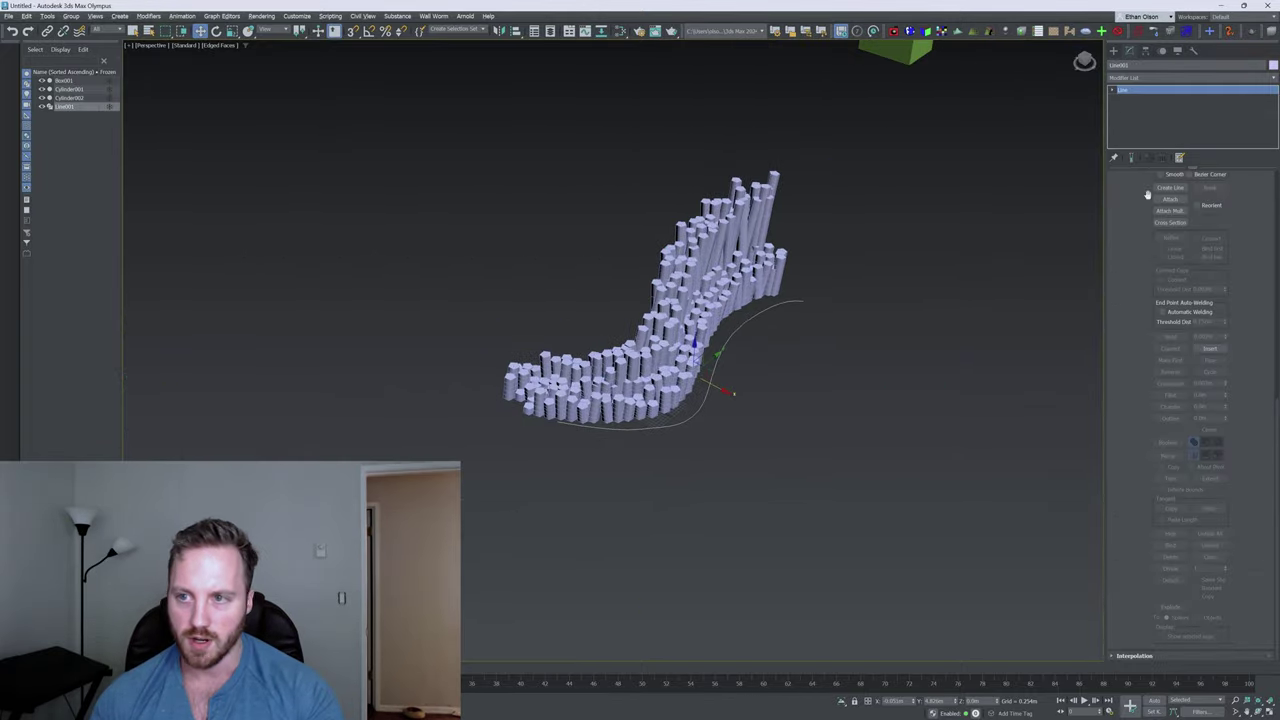
pyautogui.click(1147, 77)
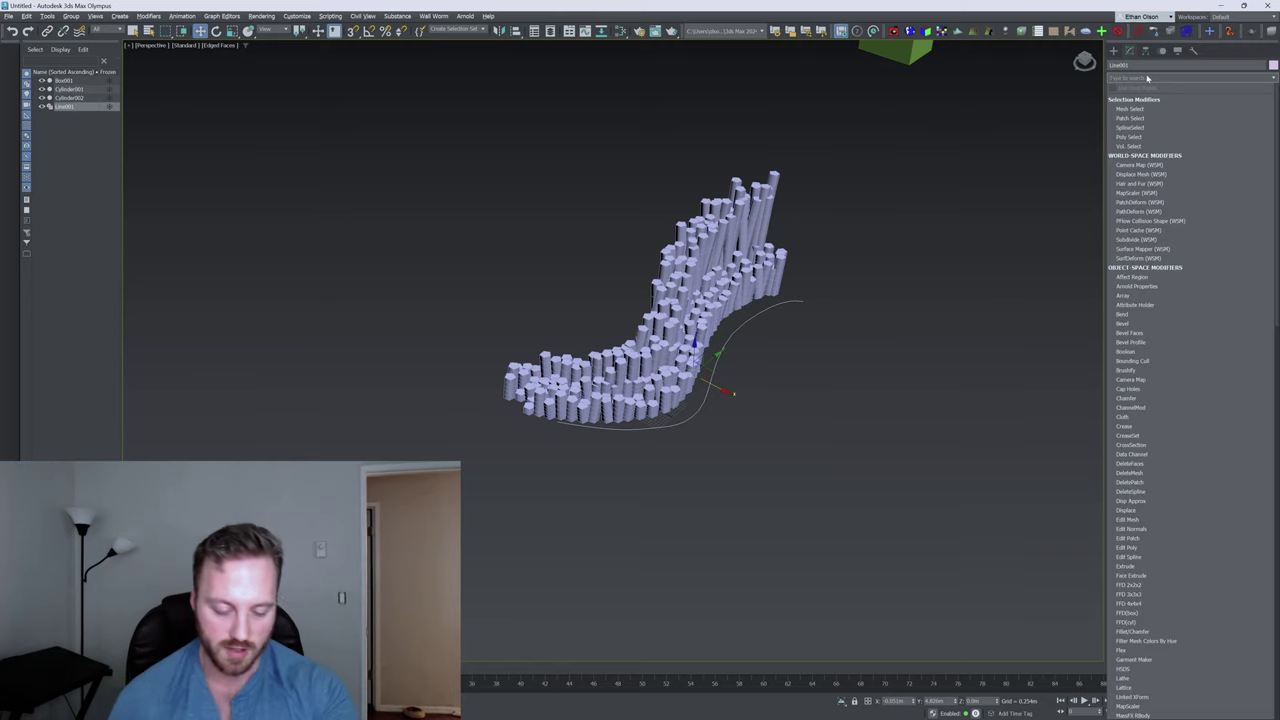
pyautogui.write('norma')
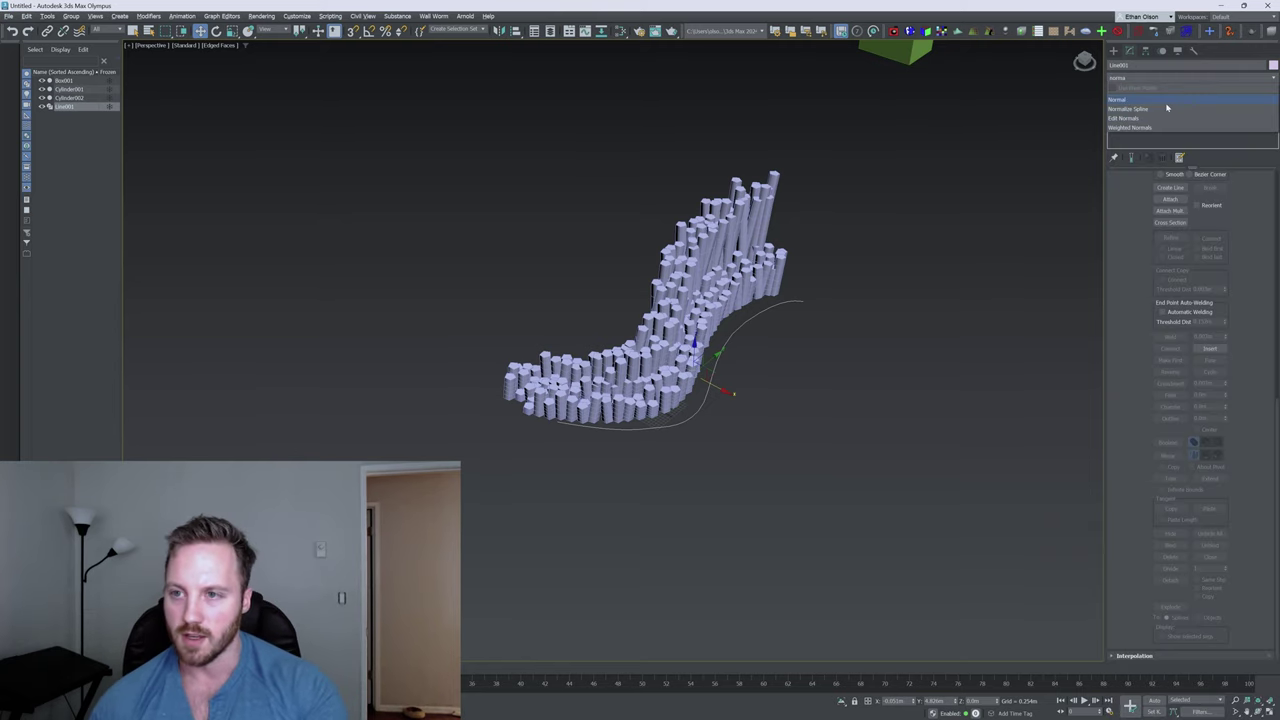
pyautogui.click(1167, 108)
pyautogui.keyDown('alt'); pyautogui.moveTo(940, 240); pyautogui.dragTo(920, 263, button='middle'); pyautogui.keyUp('alt')
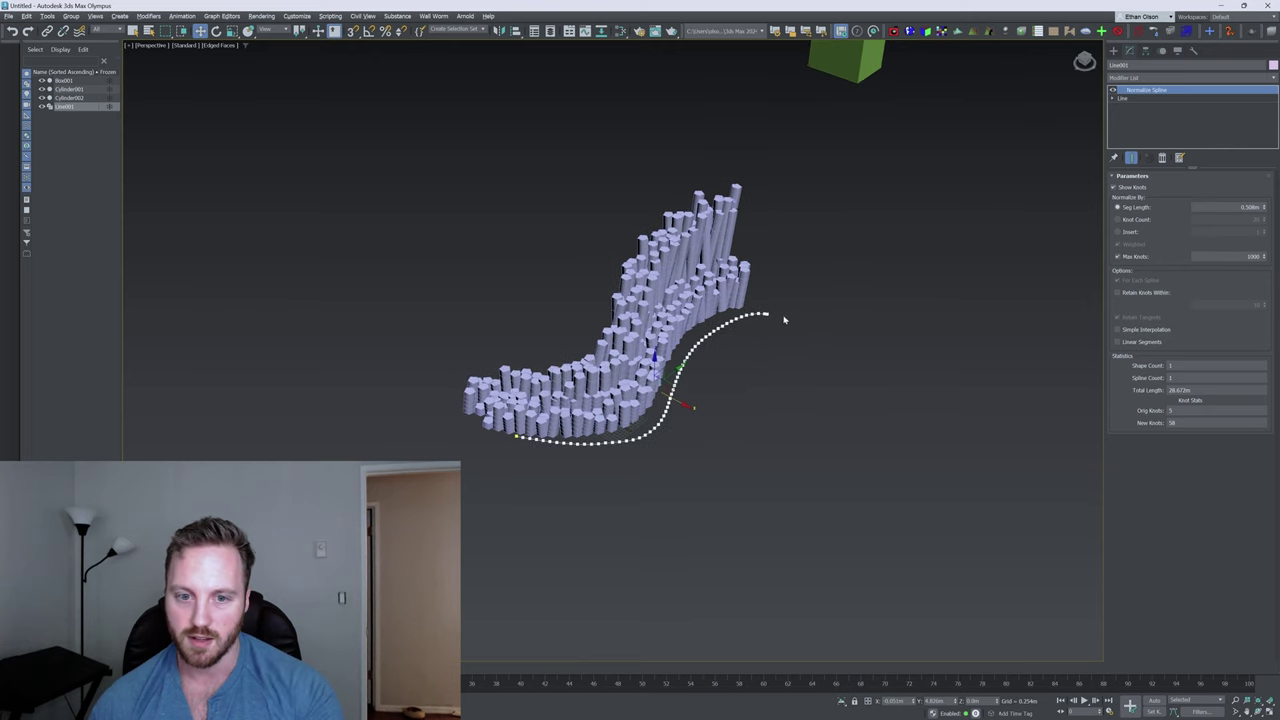
# Set the Normalize Spline segment length to 1.206 m
pyautogui.scroll(5, 800, 300)
pyautogui.scroll(-3, 823, 274)
pyautogui.moveTo(1265, 209); pyautogui.dragTo(1259, 188)
pyautogui.moveTo(1254, 124); pyautogui.dragTo(1246, 64)
# Move the end vertex of the path line far outward to lengthen the spline
pyautogui.click(1168, 99)
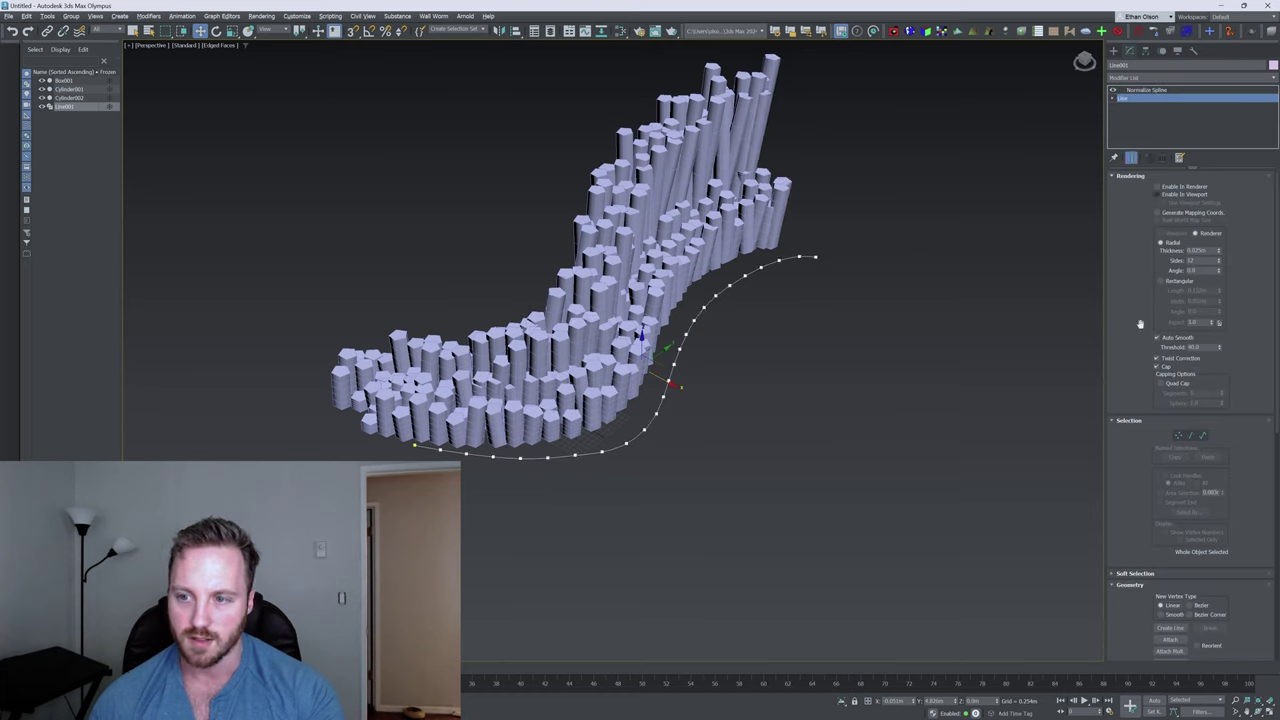
pyautogui.click(1179, 437)
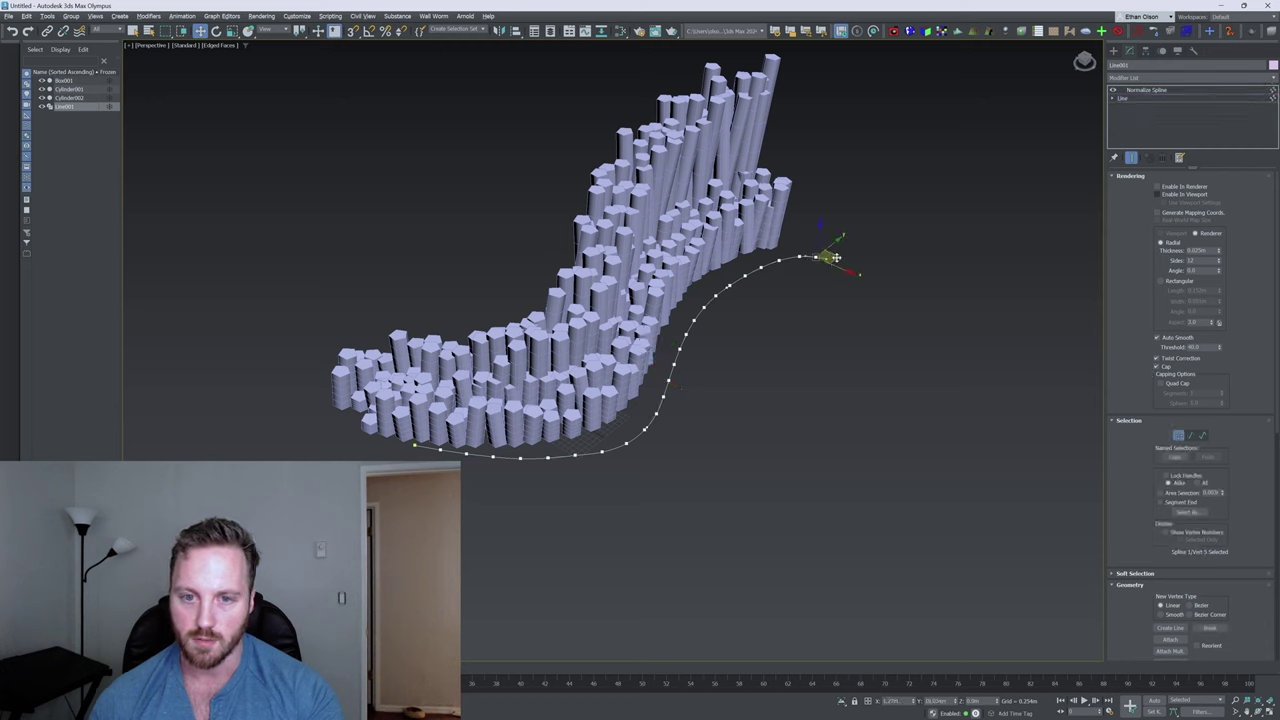
pyautogui.moveTo(836, 258); pyautogui.dragTo(1108, 226)
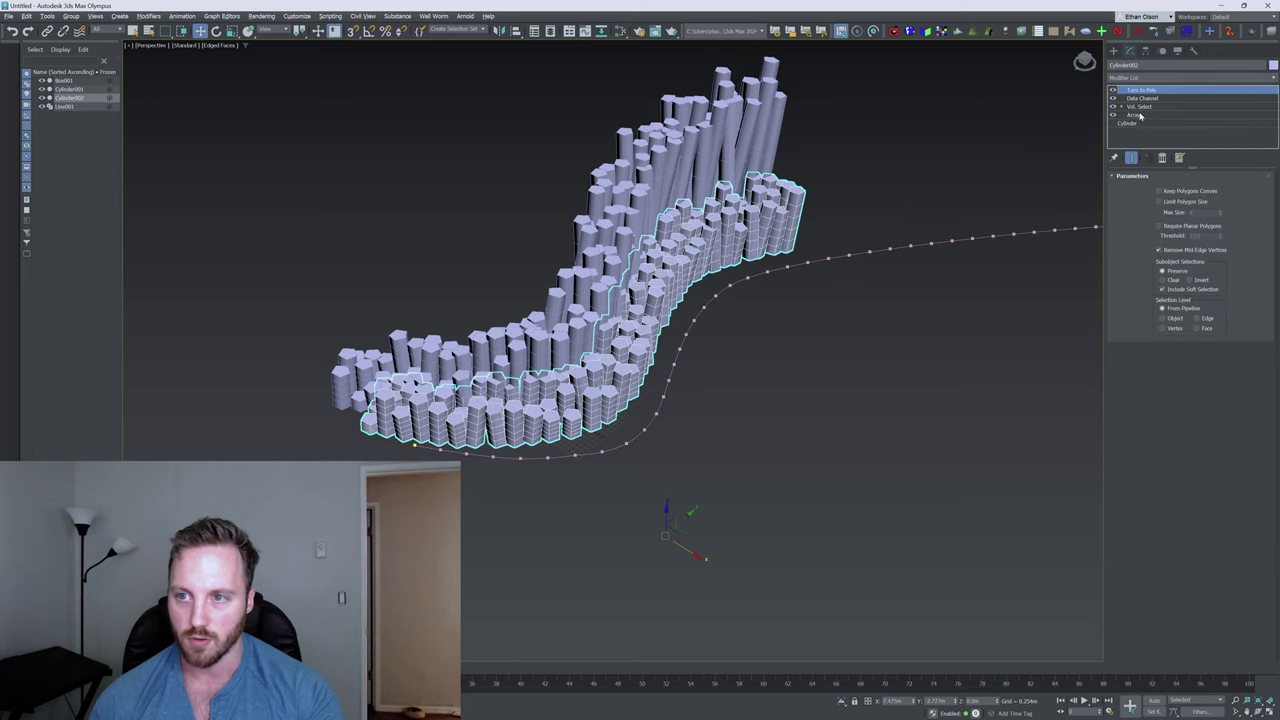
# Switch the Array spacing mode of both column clusters to Fill so they cover the full spline
pyautogui.click(1140, 116)
pyautogui.click(1178, 196)
pyautogui.click(1142, 227)
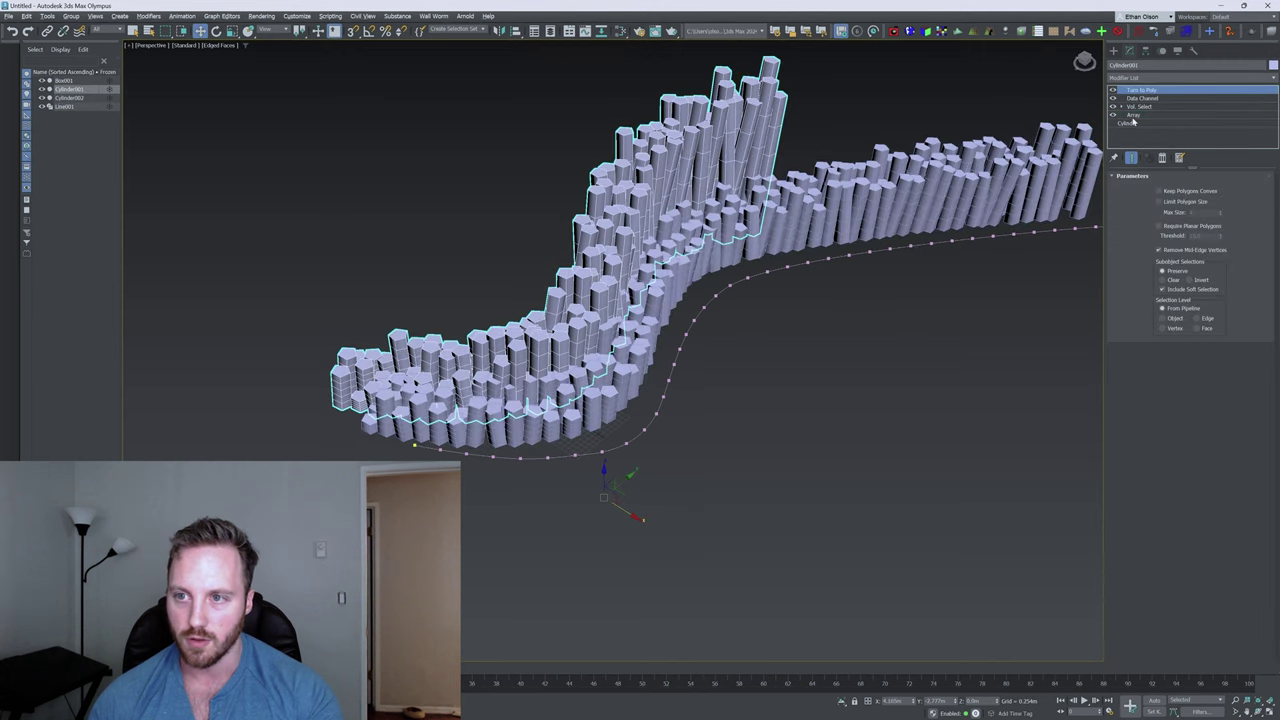
pyautogui.click(1133, 116)
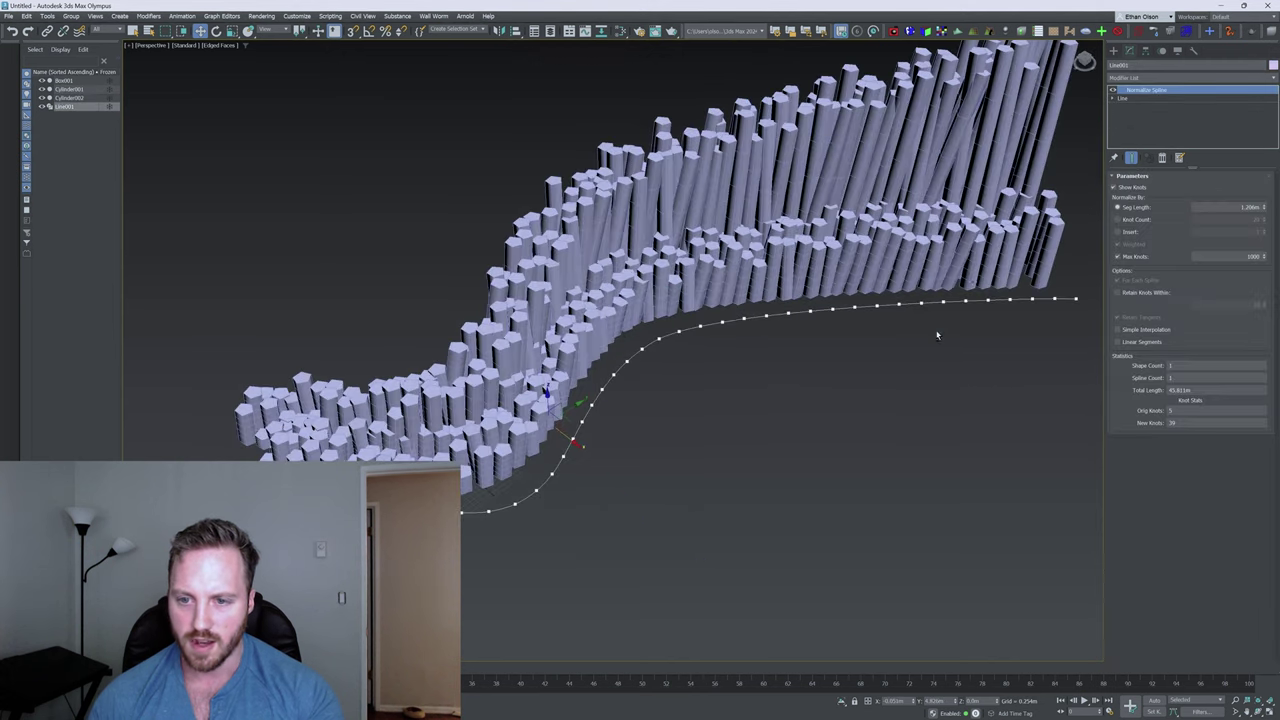
# Set the randomized Z scale in the taller rear cluster's Array modifier to 203.0%
pyautogui.scroll(-5, 880, 318)
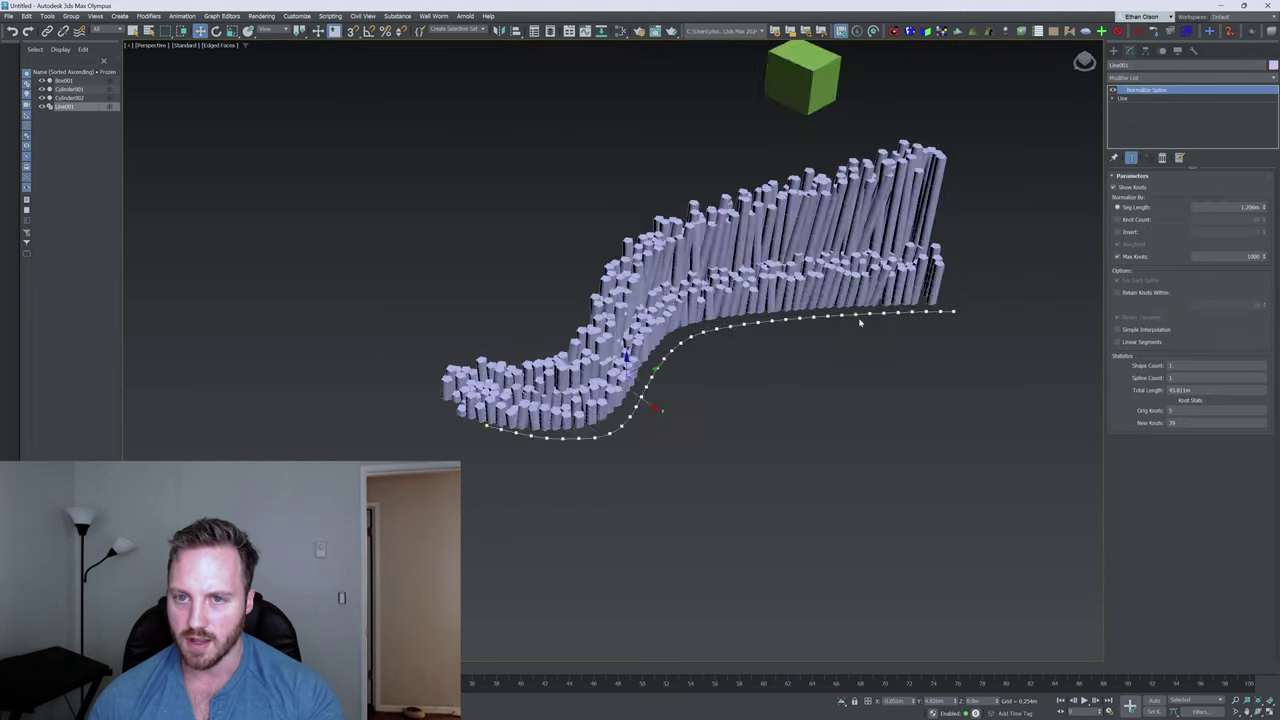
pyautogui.keyDown('alt'); pyautogui.moveTo(863, 314); pyautogui.dragTo(830, 290, button='middle'); pyautogui.keyUp('alt')
pyautogui.scroll(5, 856, 272)
pyautogui.scroll(-3, 850, 300)
pyautogui.keyDown('alt'); pyautogui.moveTo(750, 255); pyautogui.dragTo(925, 346, button='middle'); pyautogui.keyUp('alt')
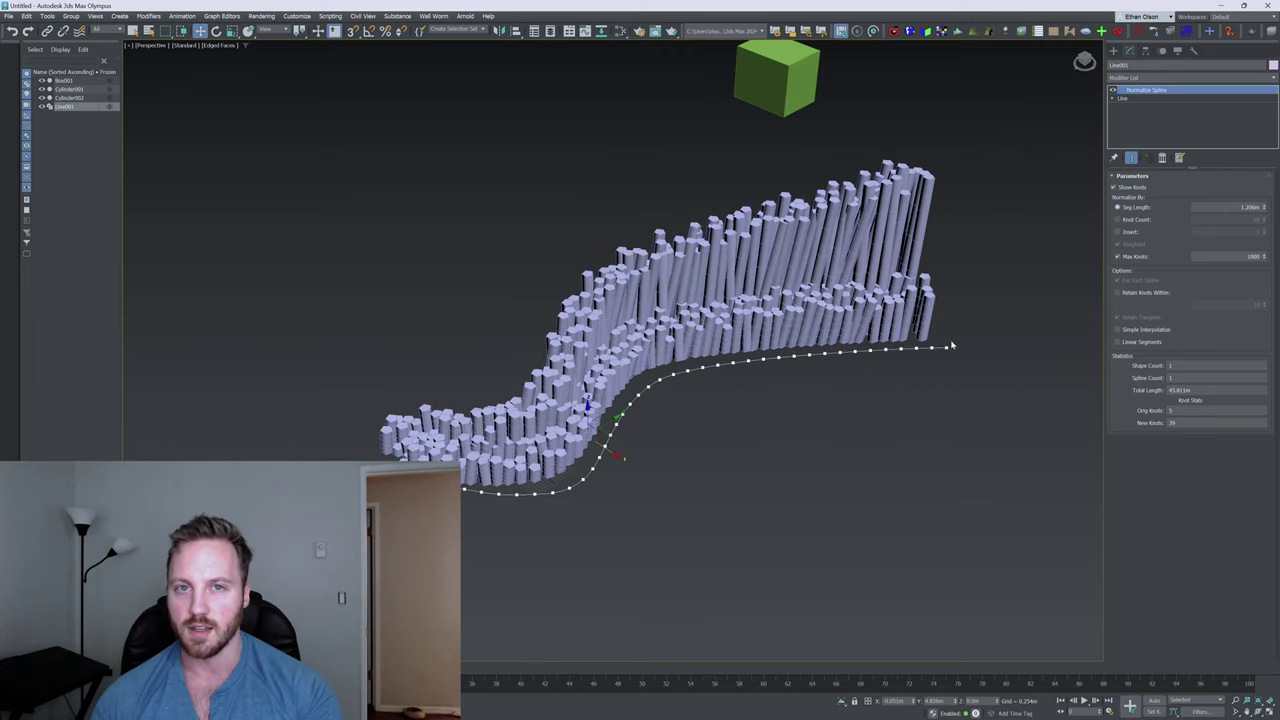
pyautogui.moveTo(670, 381); pyautogui.dragTo(731, 331)
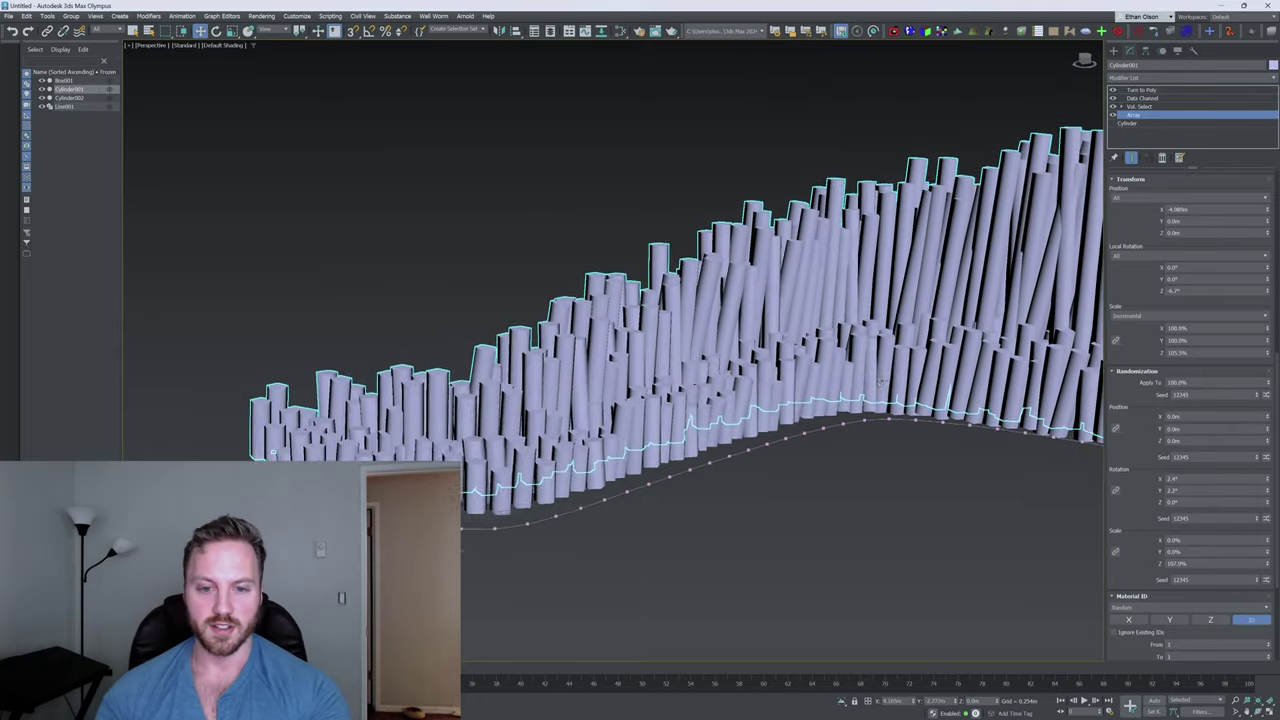
pyautogui.moveTo(881, 382); pyautogui.dragTo(876, 390, button='middle')
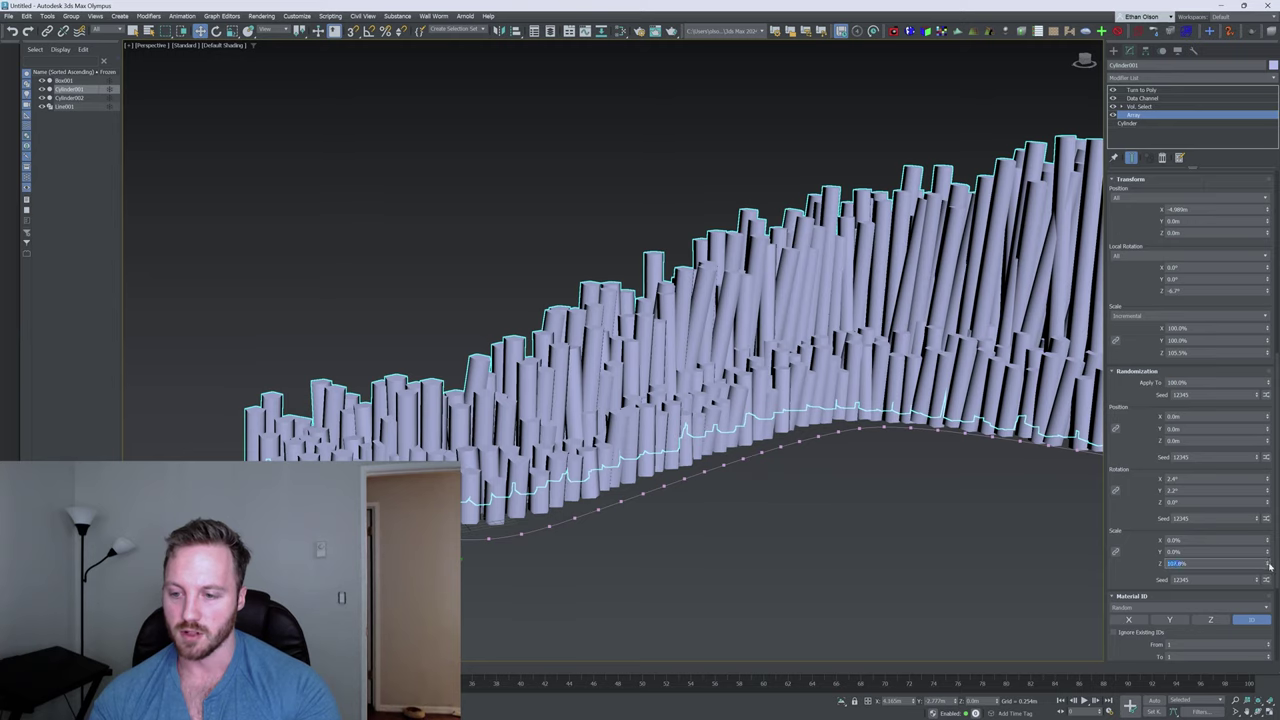
pyautogui.moveTo(1268, 562); pyautogui.dragTo(1048, 107)
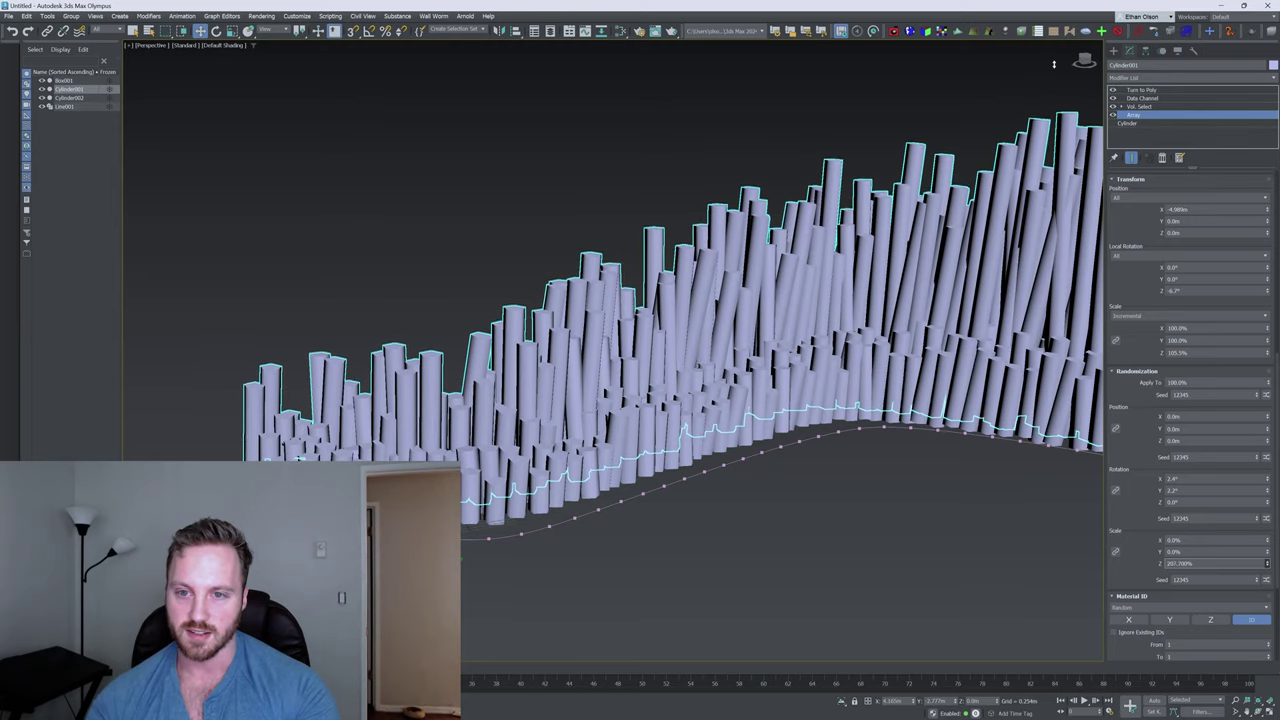
pyautogui.moveTo(1053, 48); pyautogui.dragTo(1053, 75)
# Set the shorter front cluster's Array randomized Z scale to -122.3% and its distribution seed to 12346
pyautogui.moveTo(858, 290)
pyautogui.keyDown('alt'); pyautogui.mouseDown(button='middle')
pyautogui.moveTo(868, 410)
pyautogui.moveTo(852, 282)
pyautogui.mouseUp(button='middle'); pyautogui.keyUp('alt')
pyautogui.scroll(-3, 852, 282)
pyautogui.click(852, 282)
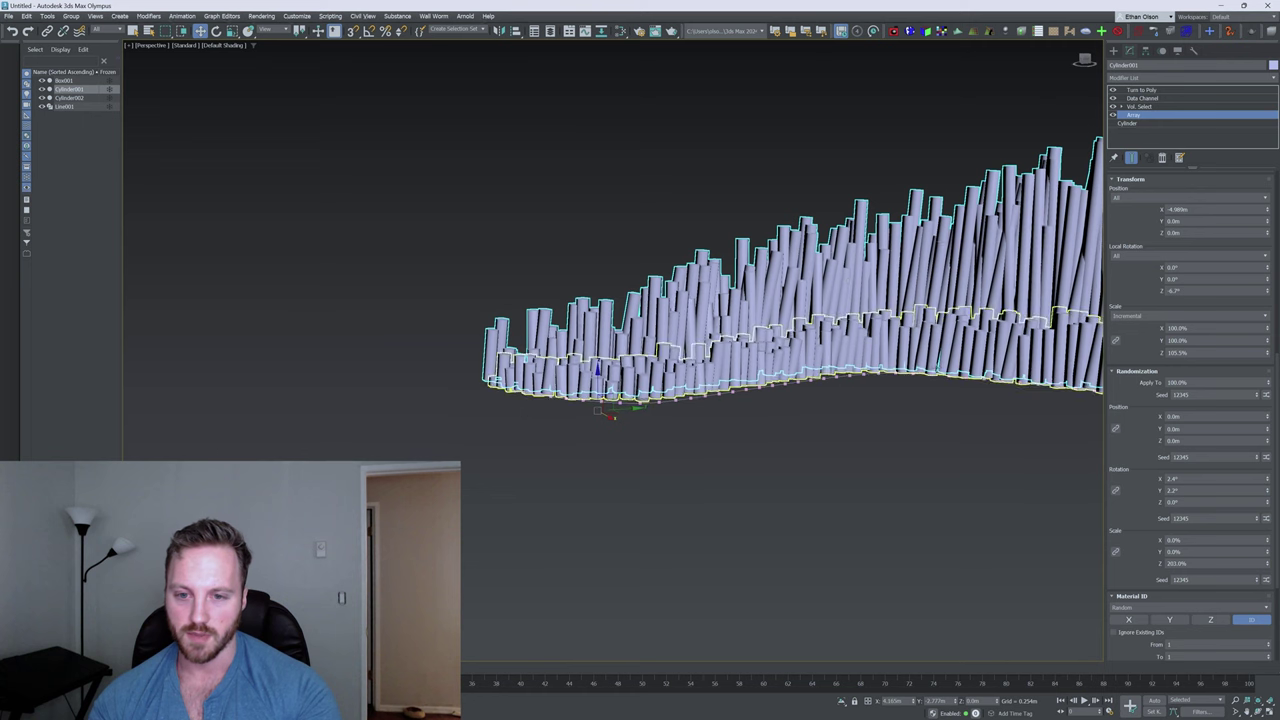
pyautogui.click(1135, 115)
pyautogui.scroll(-10, 1154, 374)
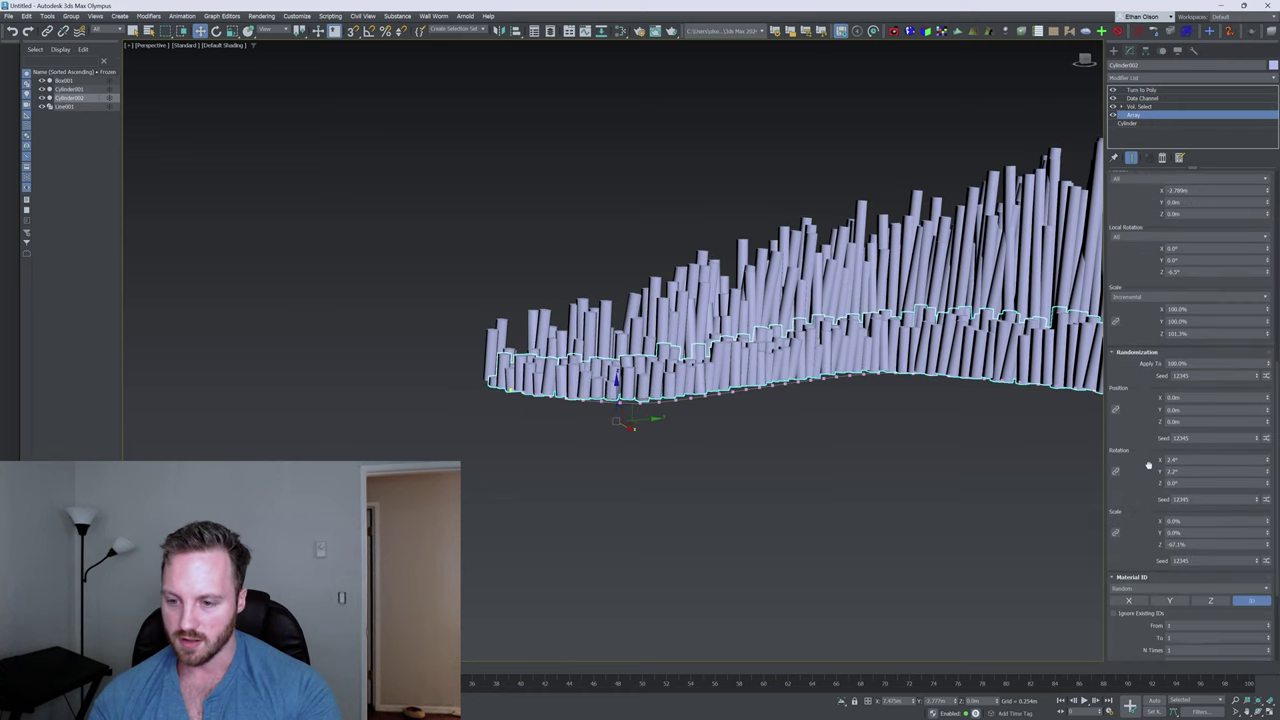
pyautogui.keyDown('alt'); pyautogui.moveTo(800, 305); pyautogui.dragTo(938, 340, button='middle'); pyautogui.keyUp('alt')
pyautogui.moveTo(1138, 262); pyautogui.dragTo(1145, 455)
pyautogui.scroll(5, 1129, 227)
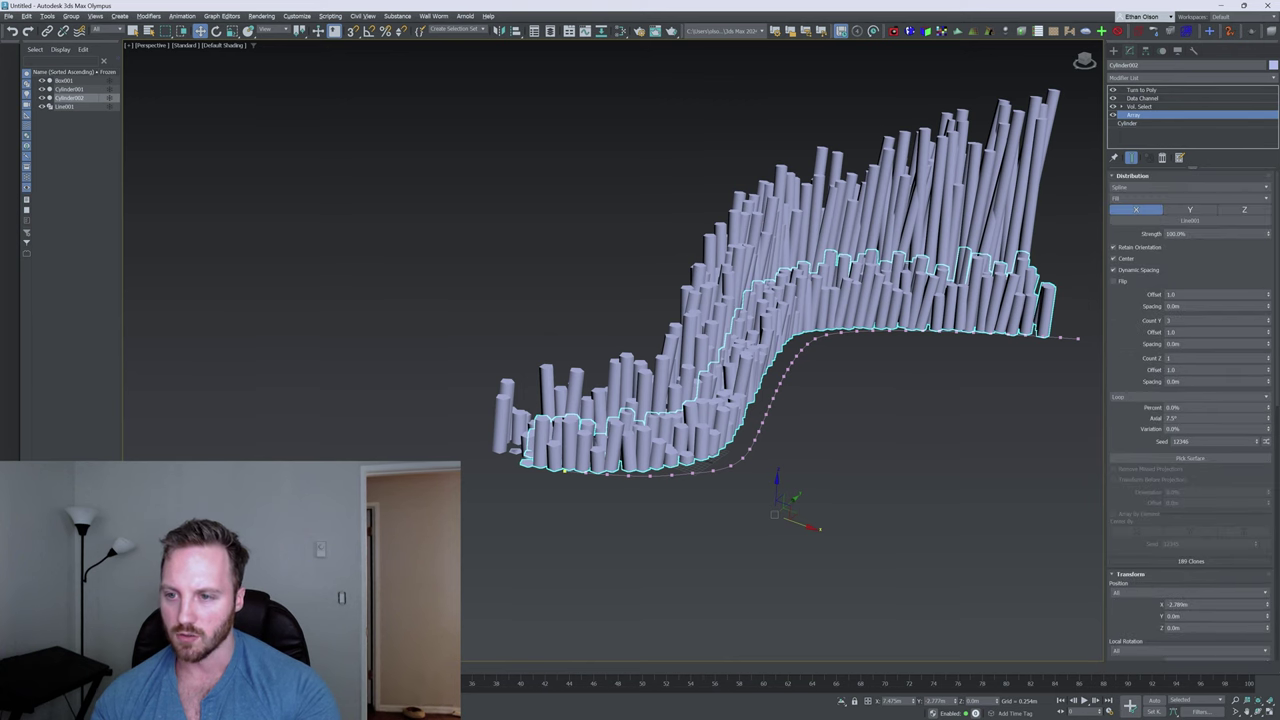
# Set the front cluster's Array Count Y to 4 and lower its incremental Z scale
pyautogui.click(1270, 319)
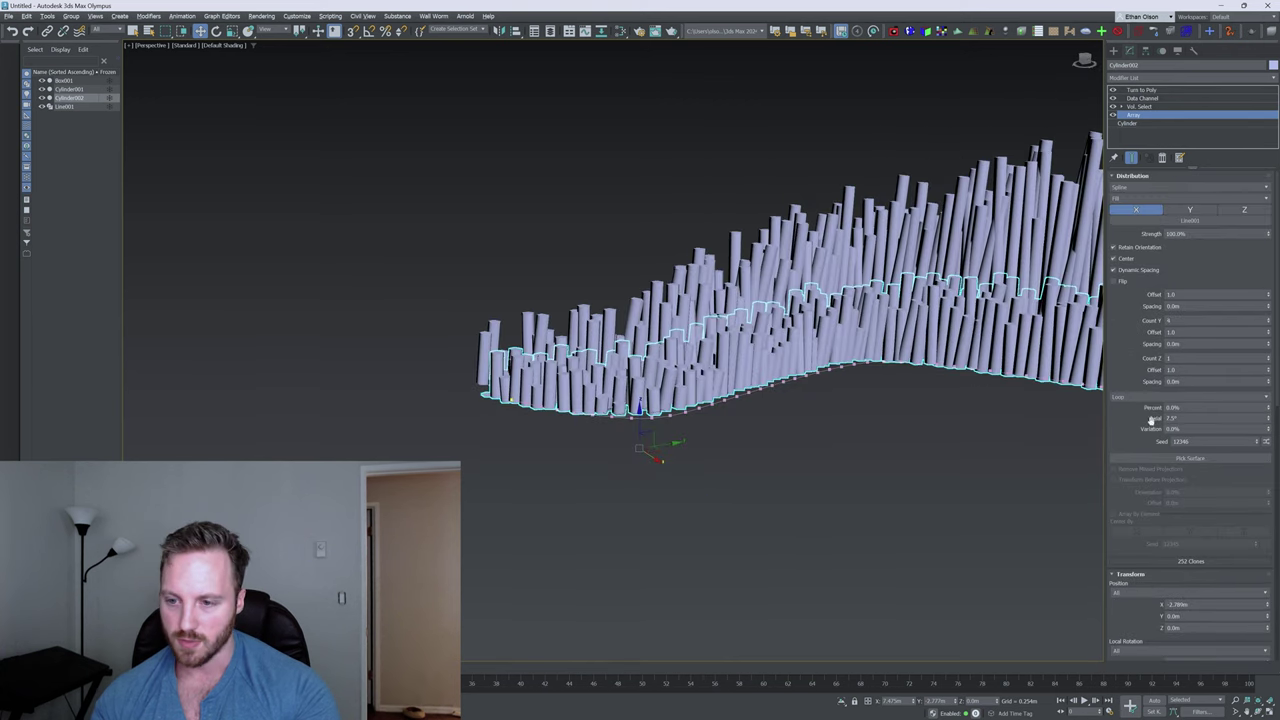
pyautogui.scroll(-8, 1148, 400)
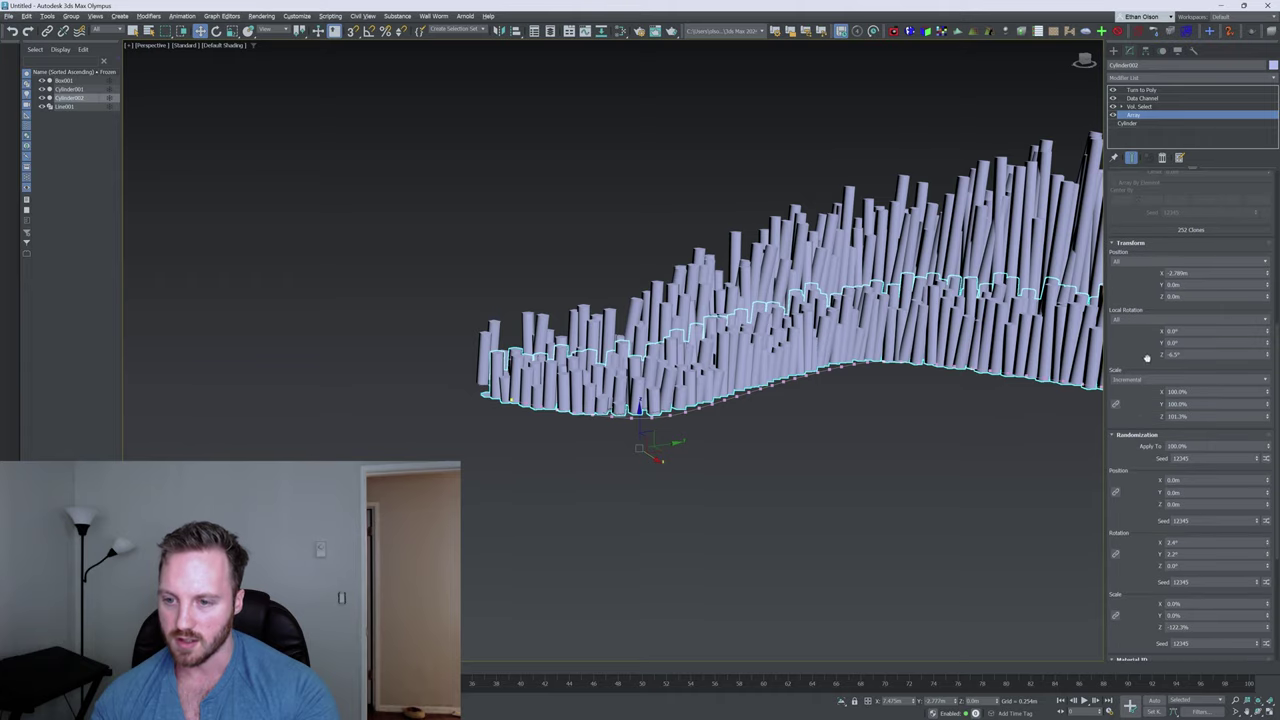
pyautogui.moveTo(1270, 420); pyautogui.dragTo(1271, 424)
# Display the perspective viewport in High Quality with Clay shading
pyautogui.keyDown('alt'); pyautogui.moveTo(883, 328); pyautogui.dragTo(821, 417, button='middle'); pyautogui.keyUp('alt')
pyautogui.scroll(3, 757, 420)
pyautogui.click(183, 52)
pyautogui.click(187, 46)
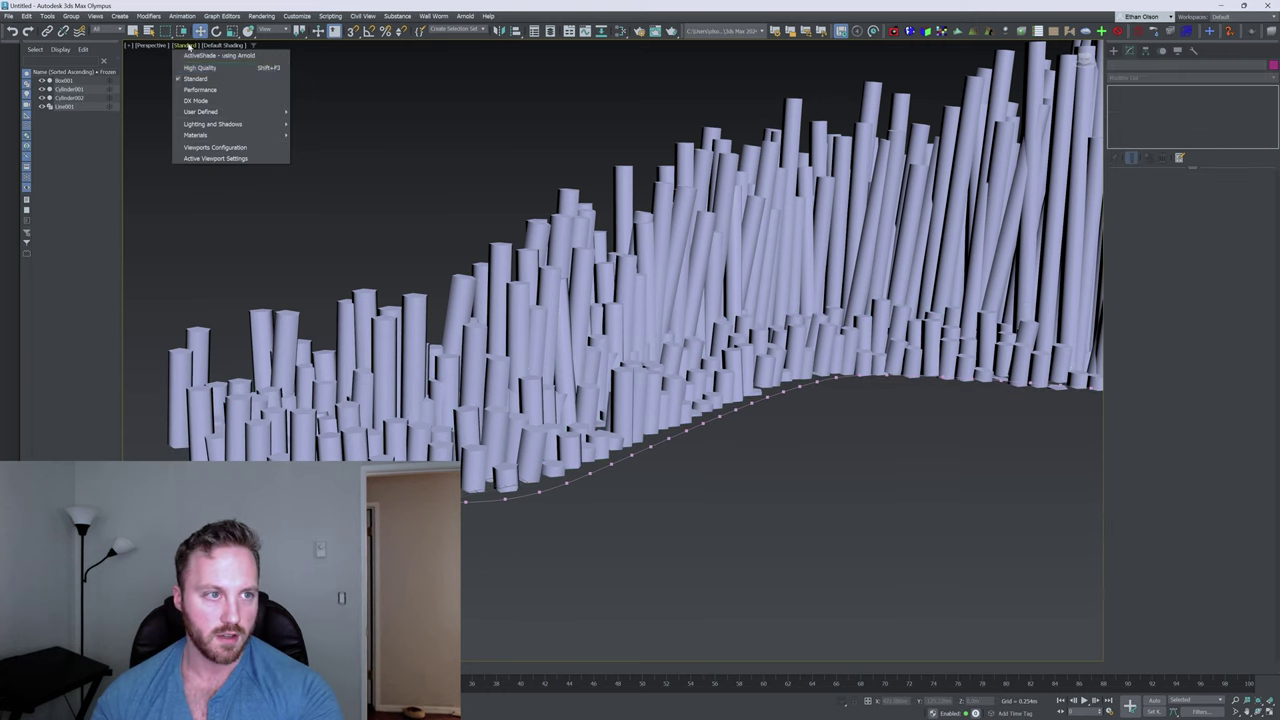
pyautogui.click(237, 47)
pyautogui.click(235, 48)
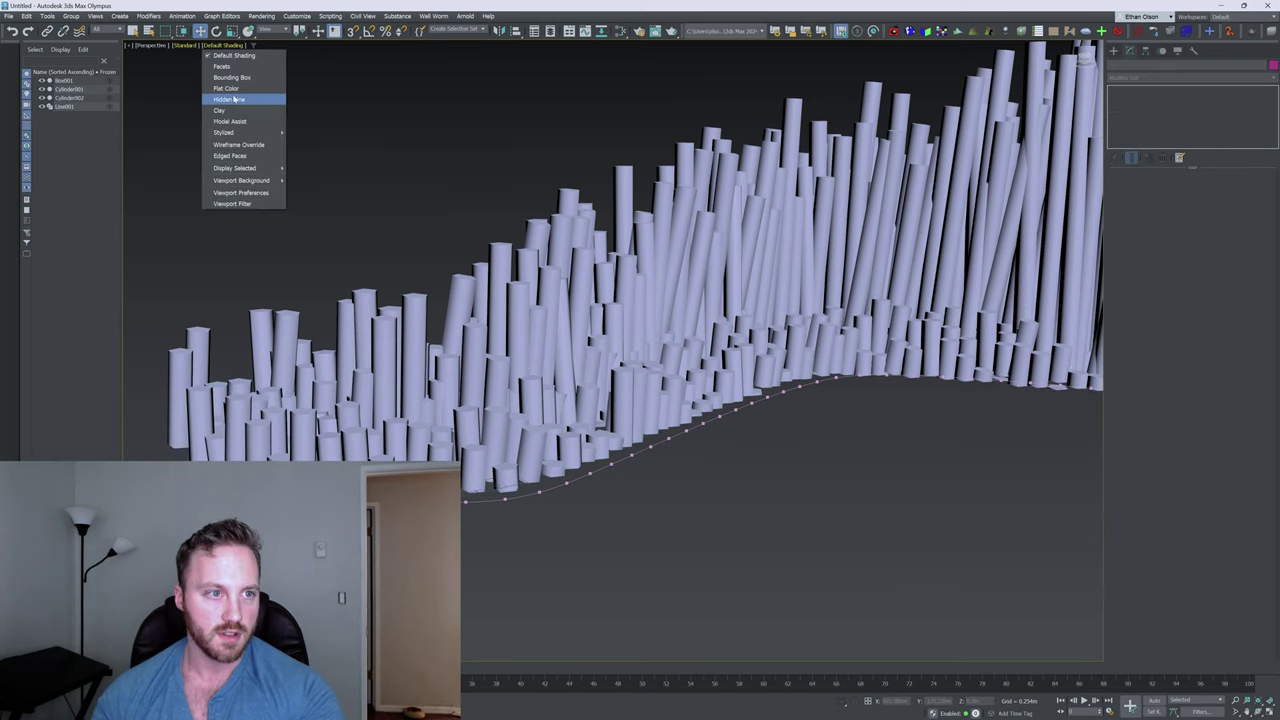
pyautogui.click(234, 111)
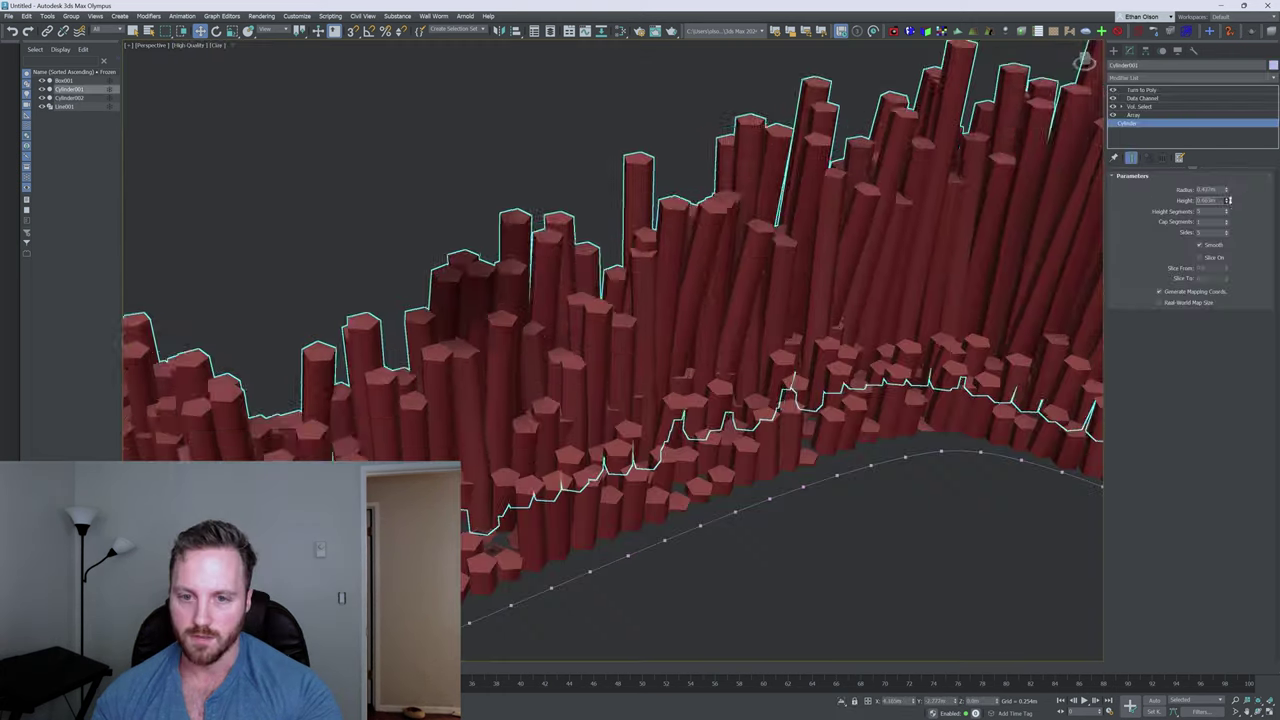
# Increase the height of the rear cluster's base cylinder
pyautogui.moveTo(1228, 201)
pyautogui.mouseDown()
pyautogui.moveTo(1232, 217)
pyautogui.moveTo(1231, 178)
pyautogui.mouseUp()
pyautogui.click(993, 423)
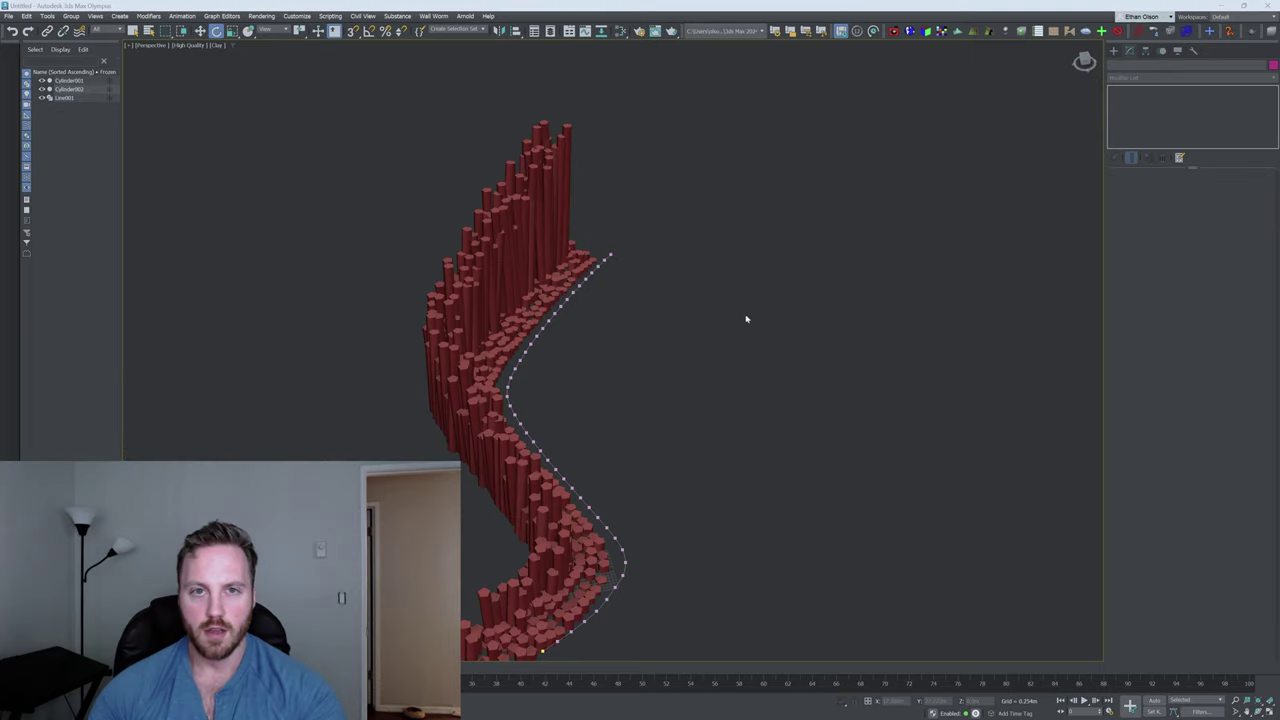
# Select both column clusters along the spline and clone them together
pyautogui.moveTo(746, 317)
pyautogui.keyDown('alt'); pyautogui.mouseDown(button='middle')
pyautogui.moveTo(677, 306)
pyautogui.moveTo(746, 316)
pyautogui.mouseUp(button='middle'); pyautogui.keyUp('alt')
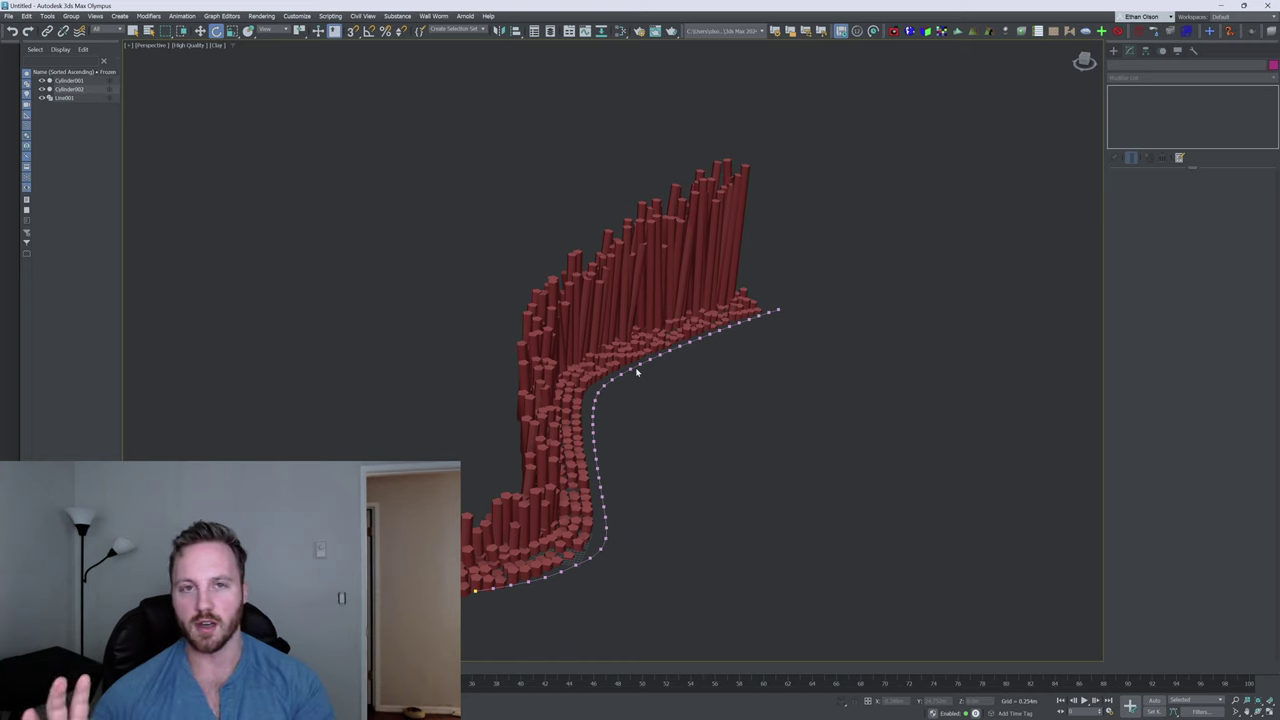
pyautogui.keyDown('alt'); pyautogui.moveTo(631, 394); pyautogui.dragTo(670, 364, button='middle'); pyautogui.keyUp('alt')
pyautogui.scroll(5, 634, 351)
pyautogui.click(634, 351)
pyautogui.keyDown('ctrl'); pyautogui.click(651, 257); pyautogui.keyUp('ctrl')
pyautogui.scroll(-4, 652, 260)
pyautogui.press('w')
pyautogui.scroll(-5, 670, 365)
pyautogui.keyDown('alt'); pyautogui.moveTo(674, 409); pyautogui.dragTo(640, 314, button='middle'); pyautogui.keyUp('alt')
pyautogui.scroll(8, 640, 314)
pyautogui.keyDown('shift'); pyautogui.moveTo(821, 332); pyautogui.dragTo(844, 336); pyautogui.keyUp('shift')
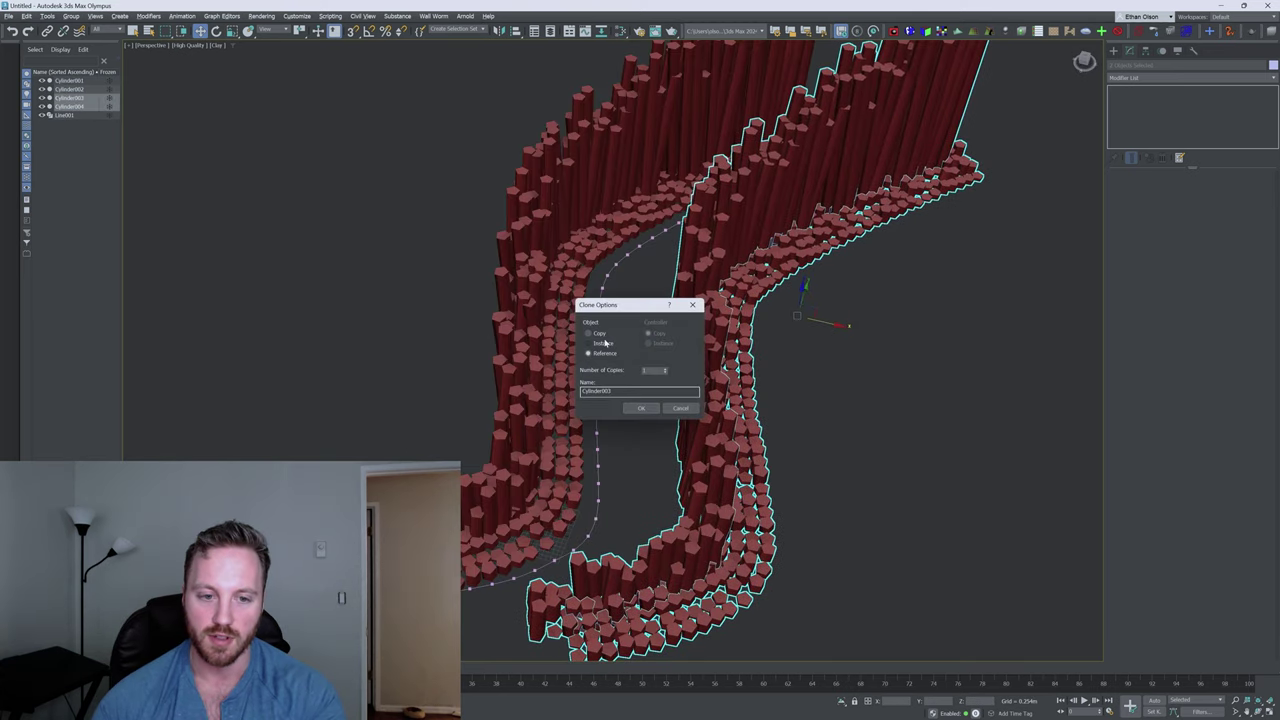
pyautogui.click(682, 408)
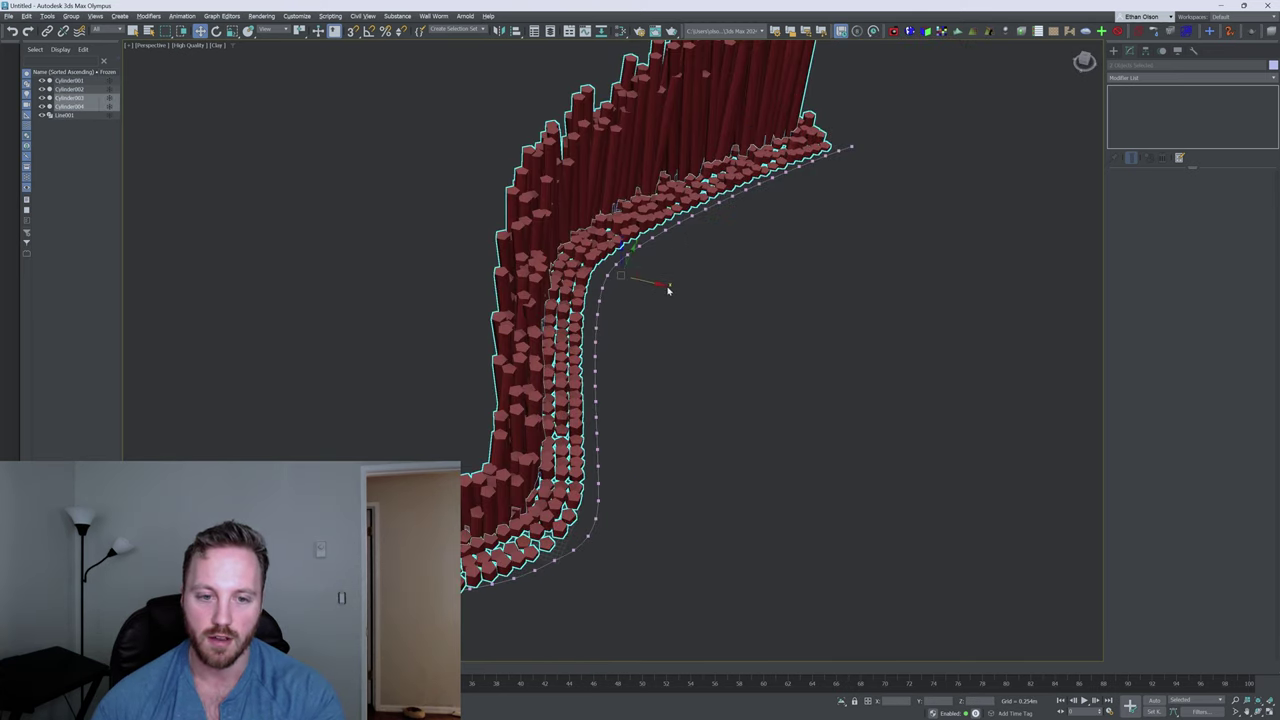
# Set the short cloned cluster's Array Position X to 5.034 m so it lies across the spline from the original
pyautogui.click(625, 356)
pyautogui.click(570, 340)
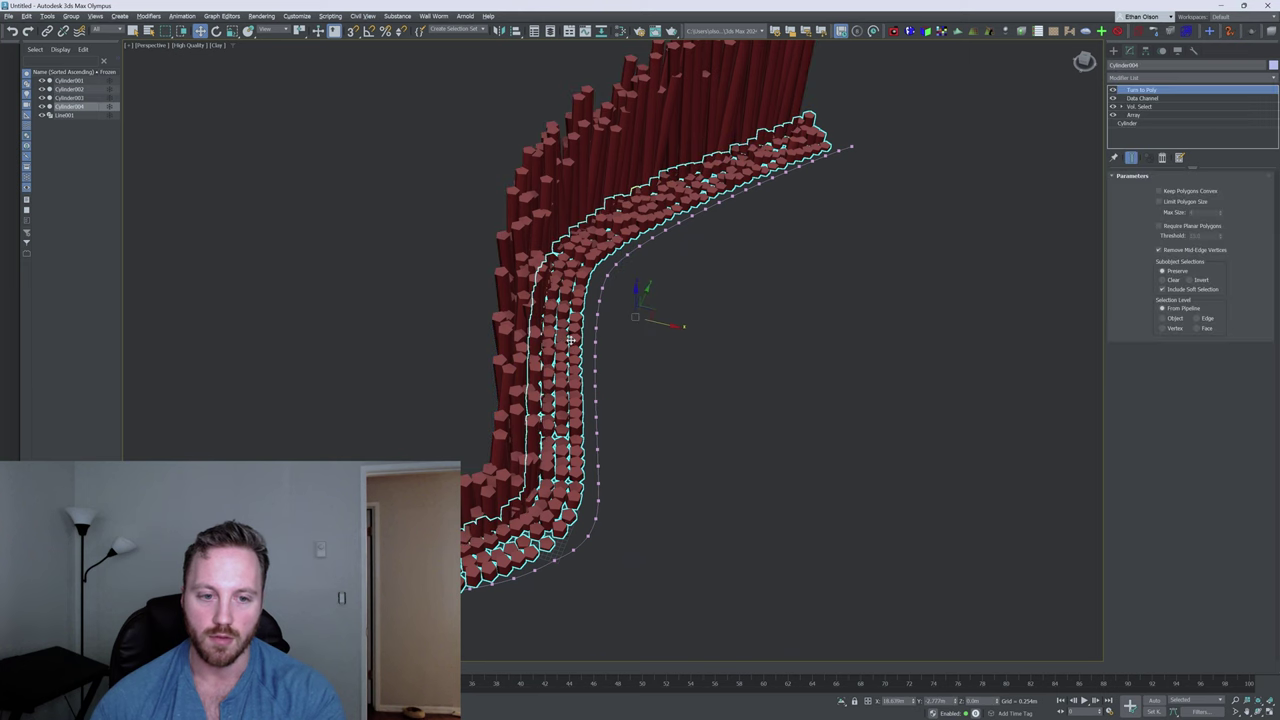
pyautogui.click(1148, 115)
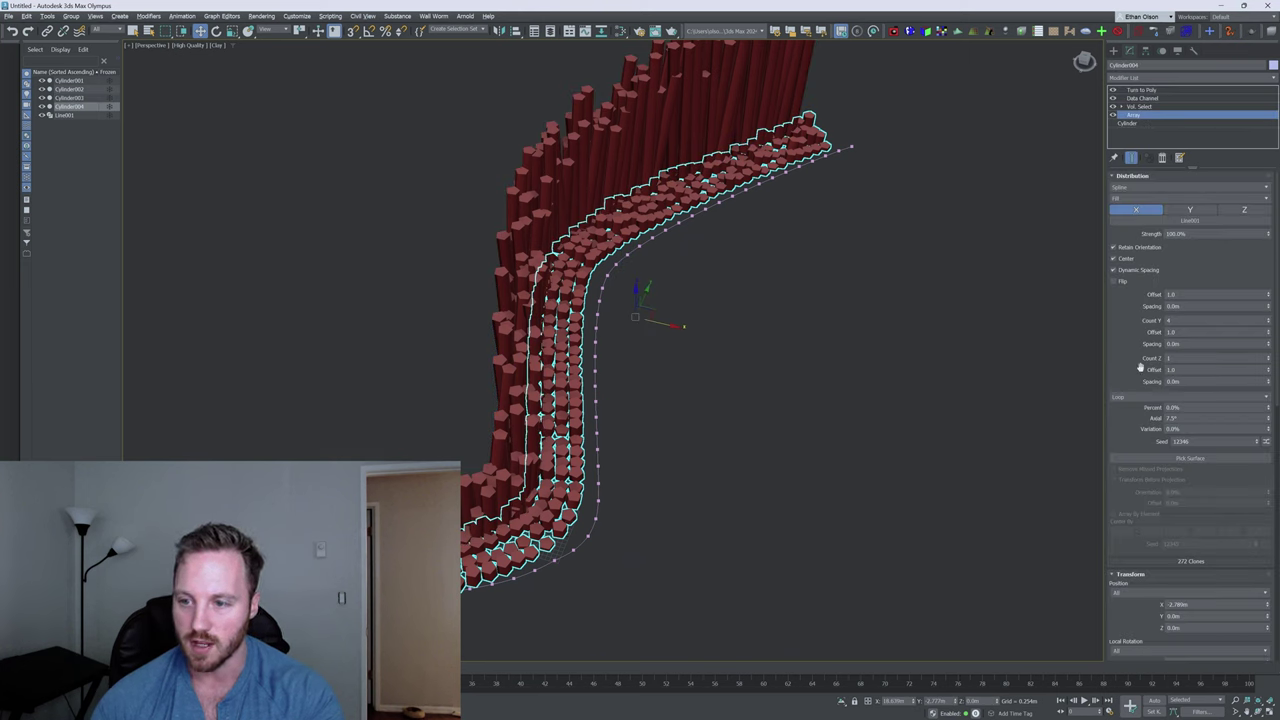
pyautogui.moveTo(1140, 368); pyautogui.dragTo(1148, 241)
pyautogui.moveTo(1268, 482); pyautogui.dragTo(1268, 450)
pyautogui.moveTo(767, 357); pyautogui.dragTo(766, 361)
# Raise the tall cloned cluster's Array Position X until it stands behind the short clone across the spline
pyautogui.click(655, 155)
pyautogui.click(1135, 115)
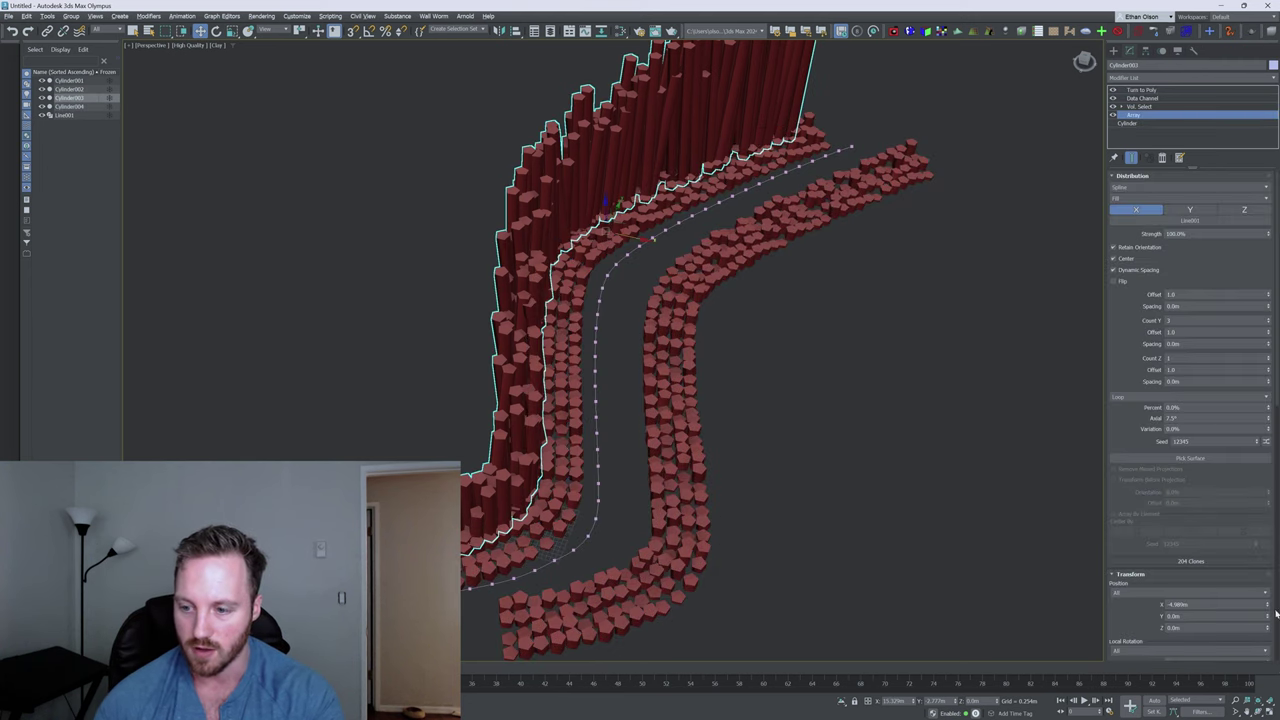
pyautogui.moveTo(1268, 606); pyautogui.dragTo(1268, 578)
# Change the Transform Elements random seed in the tall clone's Data Channel modifier
pyautogui.click(1161, 105)
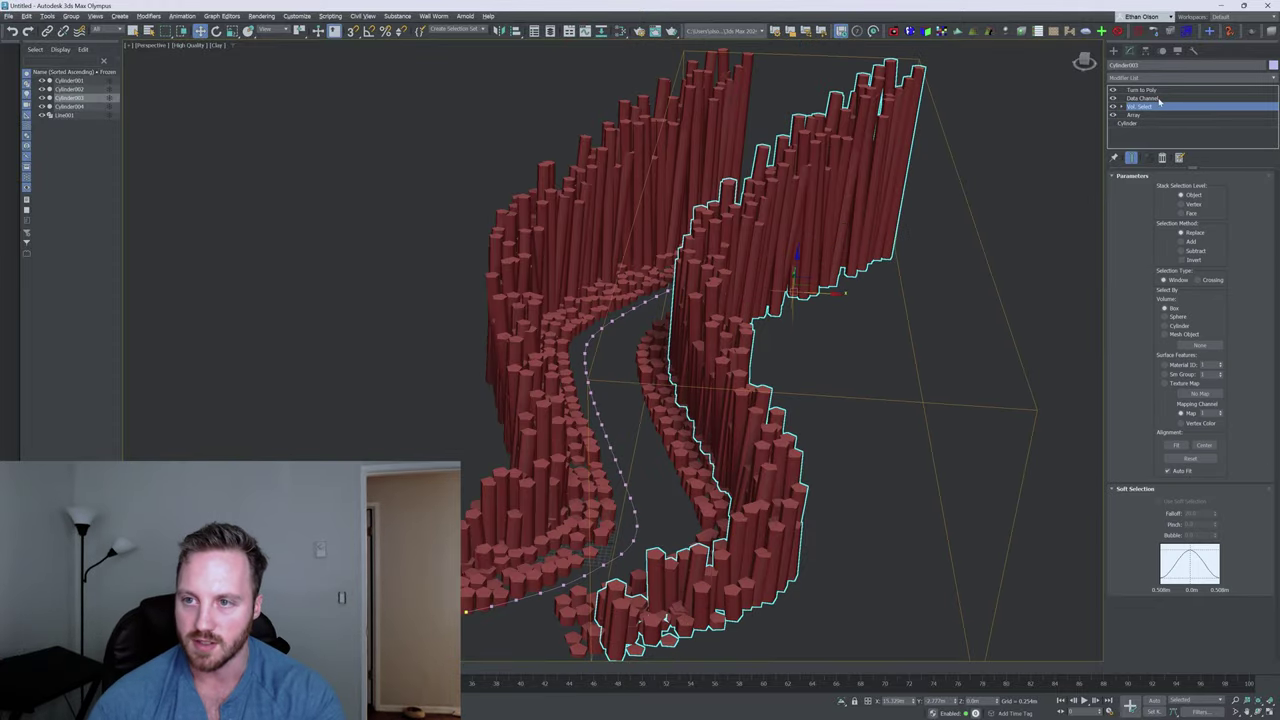
pyautogui.click(1159, 100)
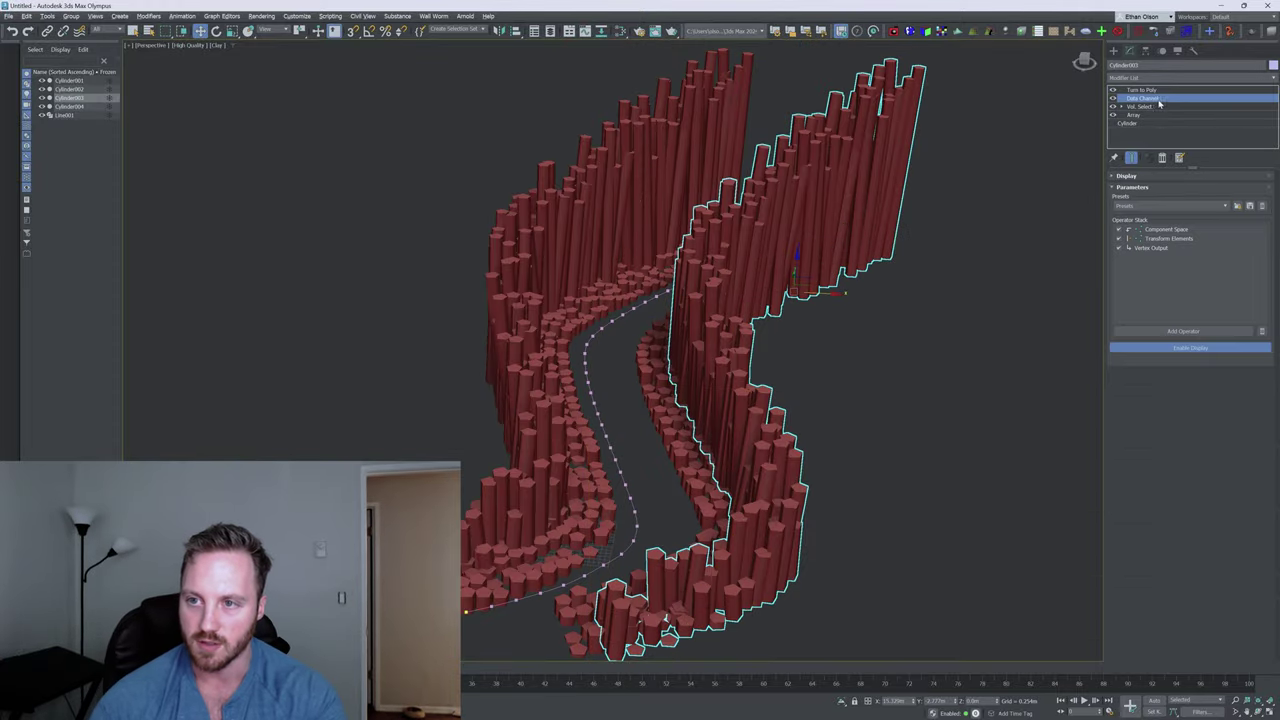
pyautogui.click(1172, 239)
pyautogui.click(1265, 548)
pyautogui.click(1265, 548)
pyautogui.click(1265, 548)
pyautogui.click(1265, 548)
pyautogui.click(1265, 548)
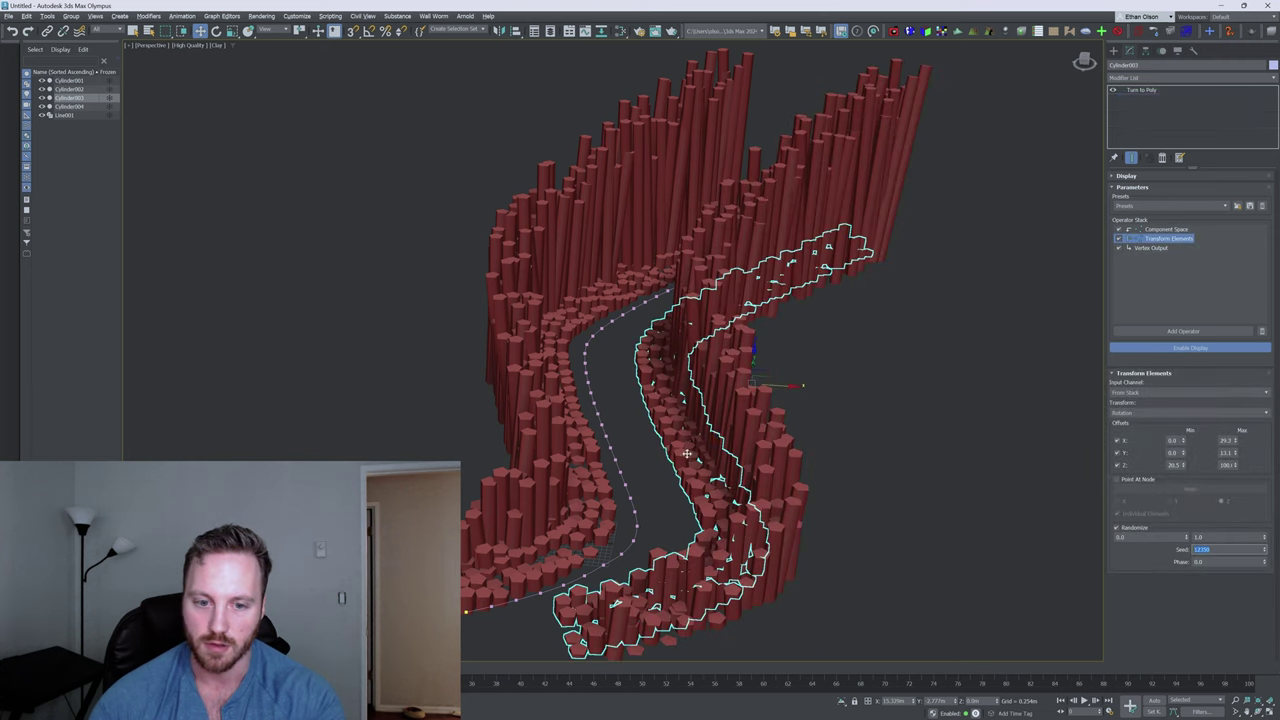
# Give the short clone's Data Channel Transform Elements operator a different random seed
pyautogui.click(714, 477)
pyautogui.click(1152, 99)
pyautogui.click(1169, 239)
pyautogui.click(1265, 548)
pyautogui.click(1142, 90)
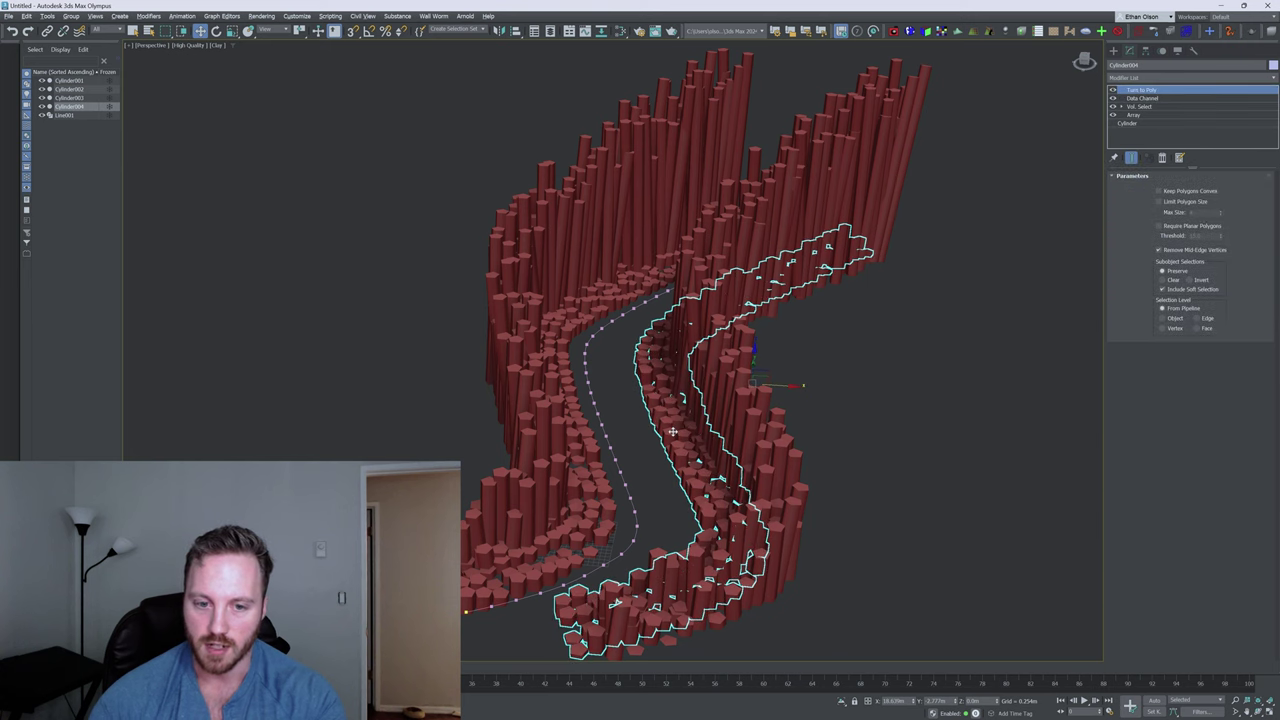
# Move the far end vertex of the base spline outward to lengthen and reshape the formation
pyautogui.click(1127, 122)
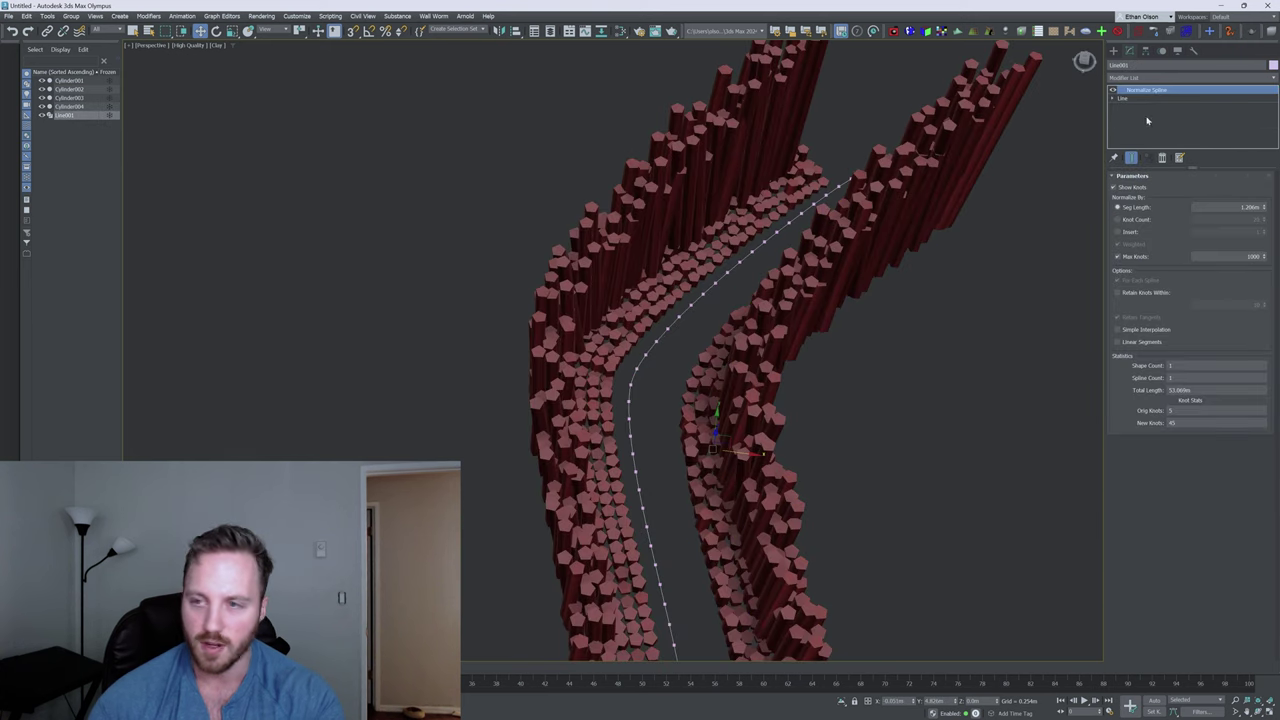
pyautogui.click(1125, 98)
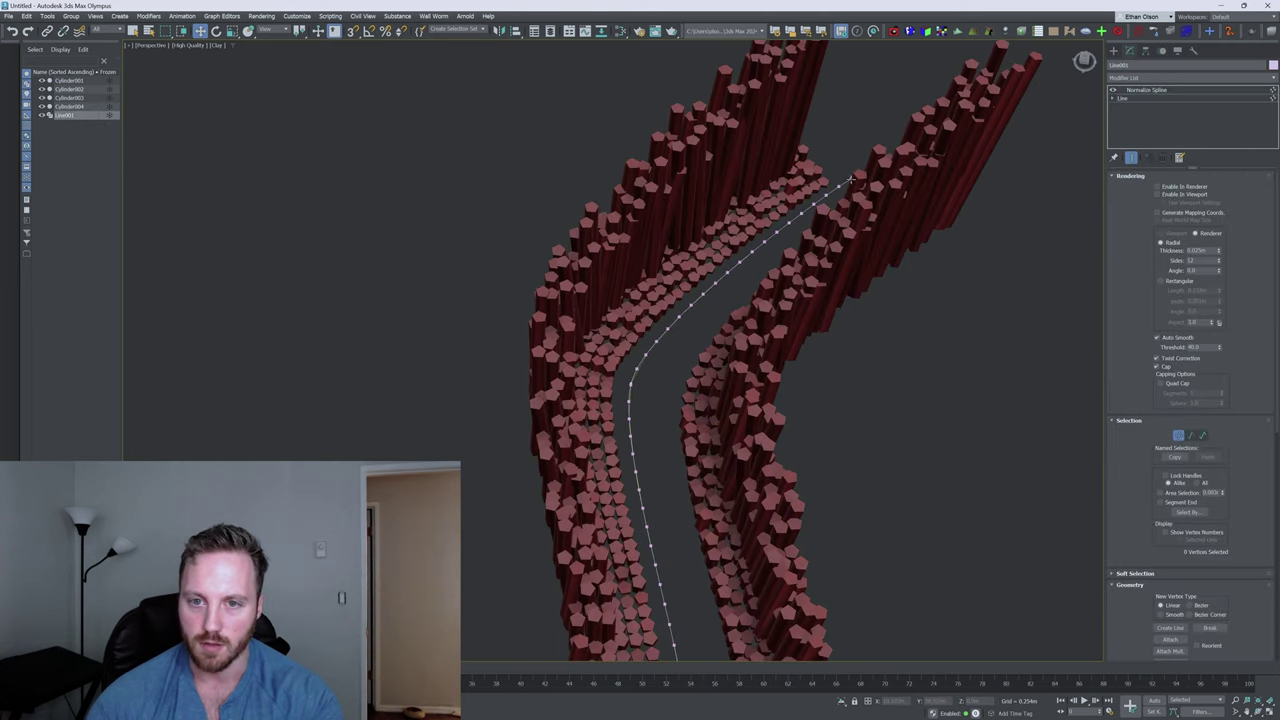
pyautogui.moveTo(865, 170); pyautogui.dragTo(820, 45)
pyautogui.moveTo(697, 250); pyautogui.dragTo(714, 202, button='middle')
pyautogui.scroll(-5, 666, 283)
pyautogui.scroll(3, 714, 202)
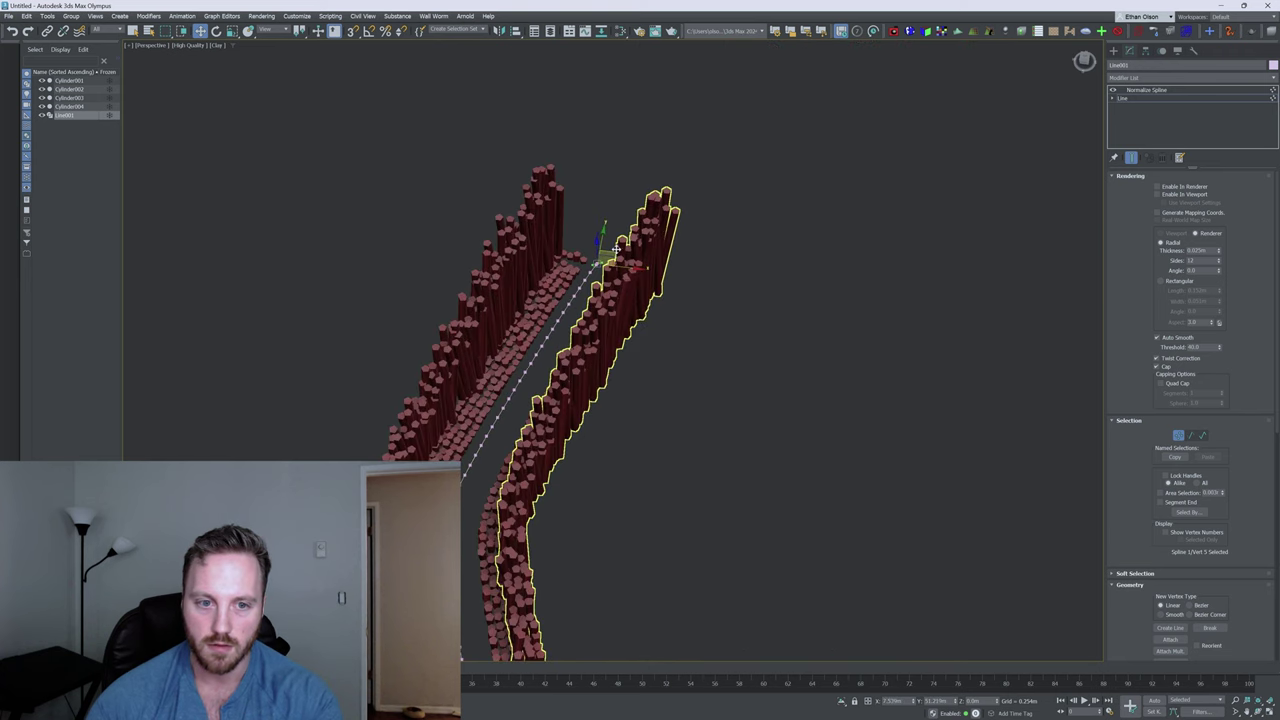
pyautogui.moveTo(627, 238); pyautogui.dragTo(829, 169)
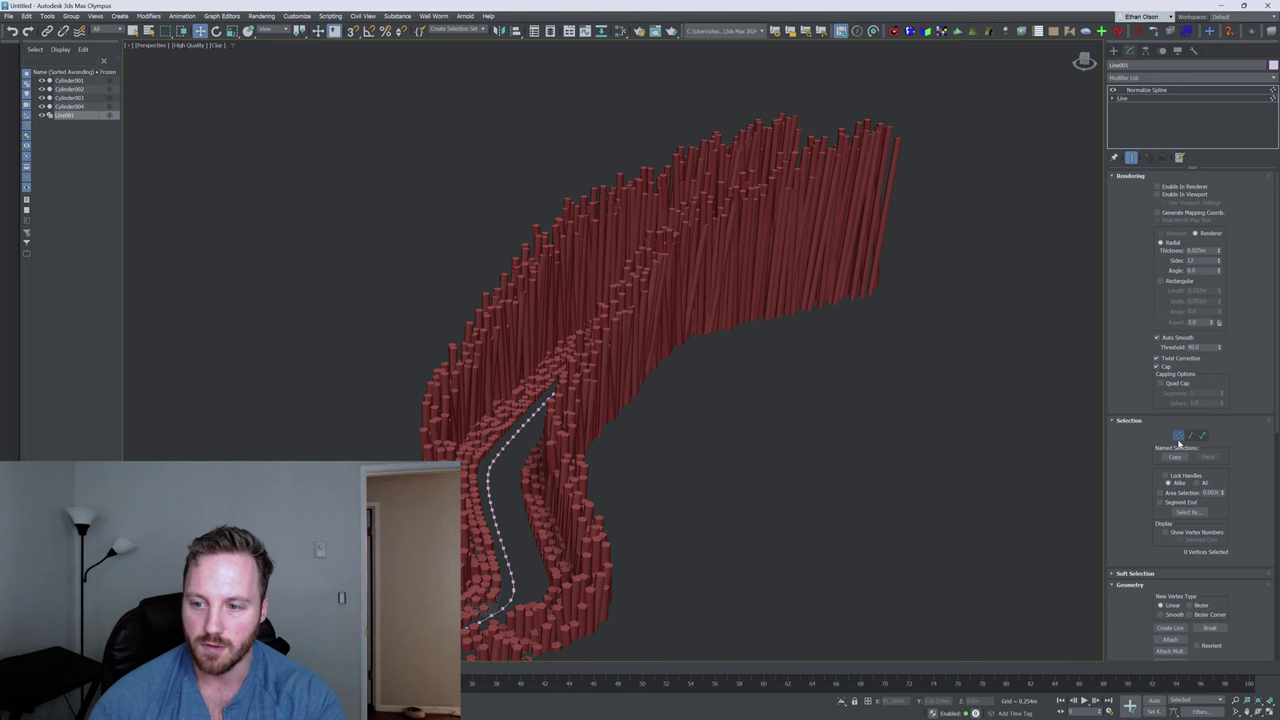
# Lower the incremental Z scale in the Array modifiers of the tall column clusters
pyautogui.scroll(-1, 1179, 438)
pyautogui.click(752, 227)
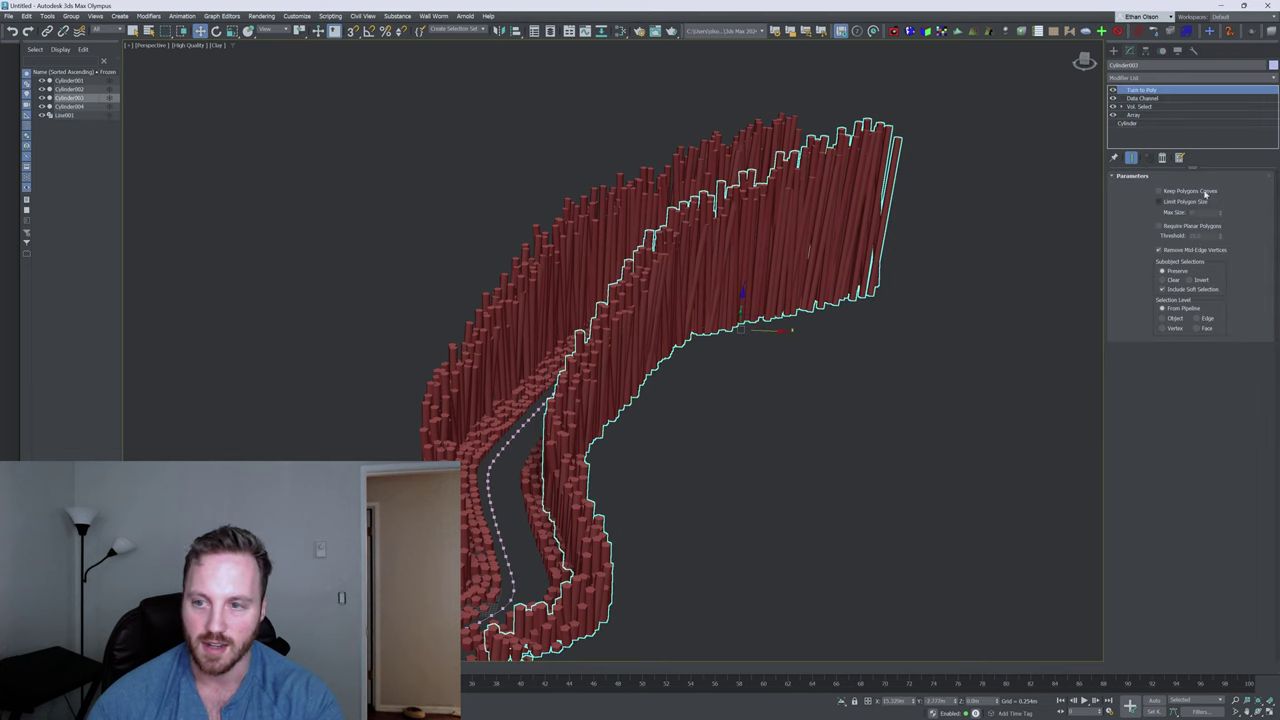
pyautogui.click(1138, 115)
pyautogui.scroll(-5, 1135, 400)
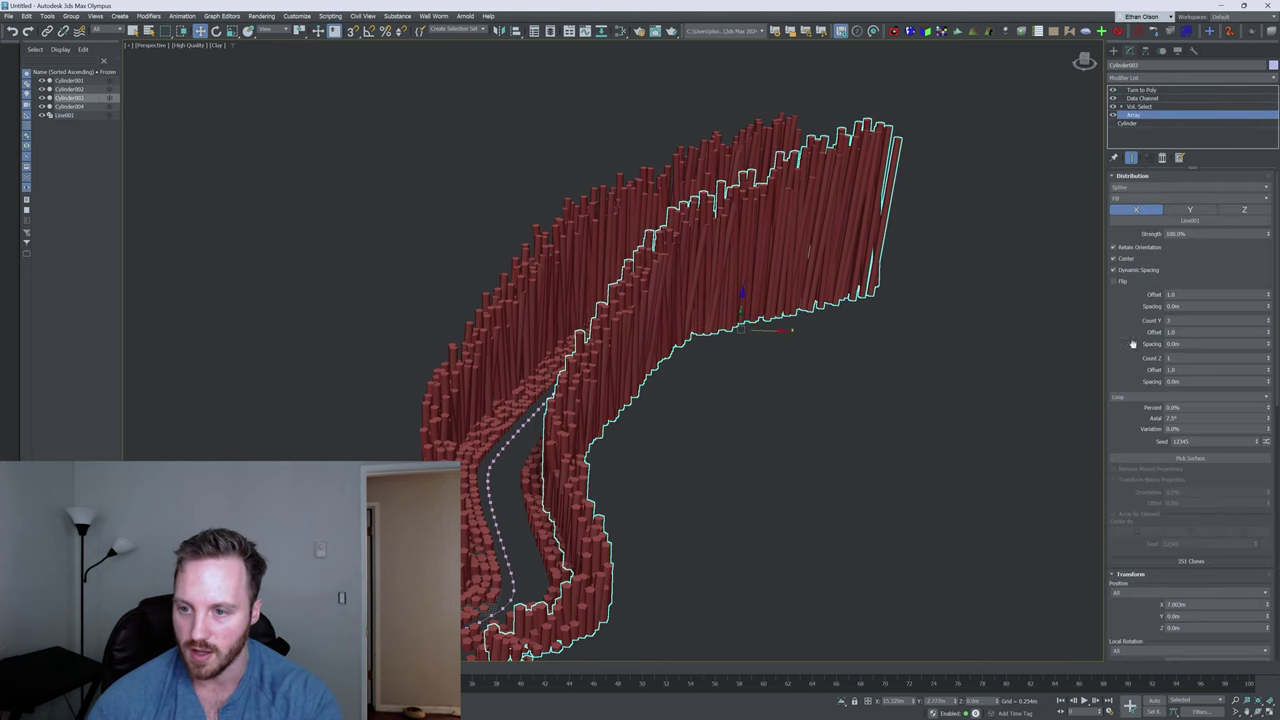
pyautogui.scroll(-5, 1132, 460)
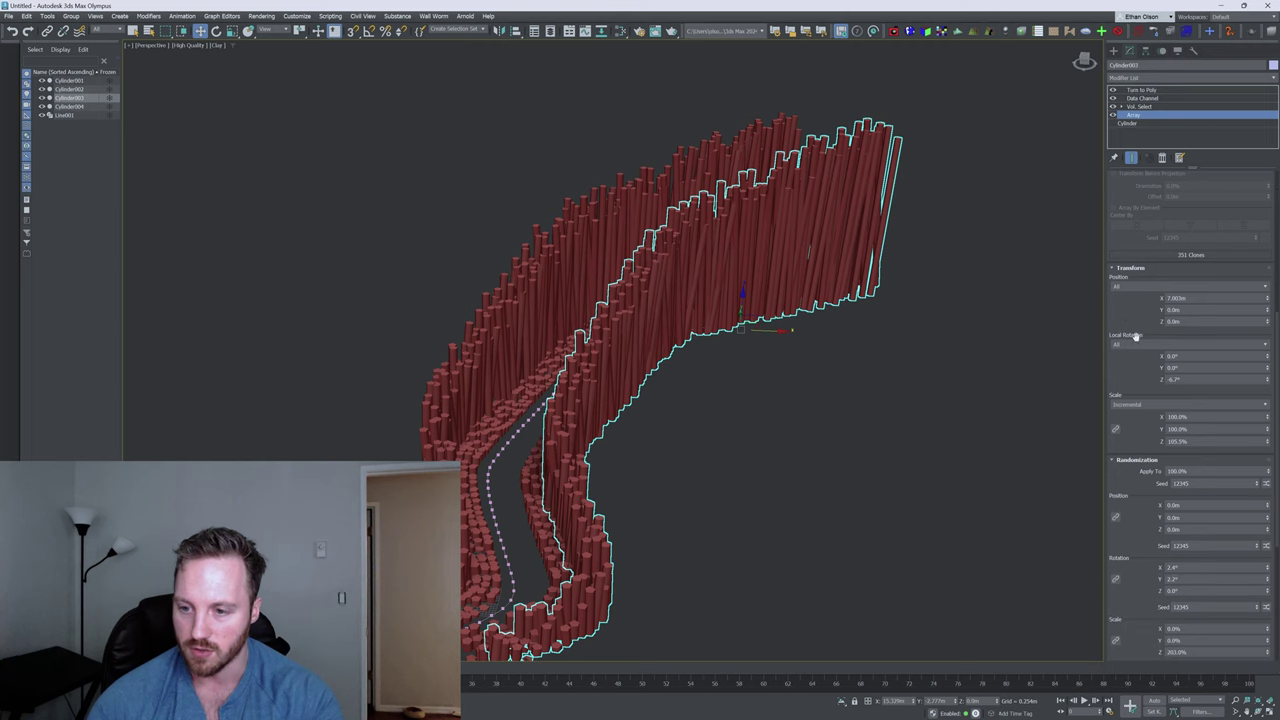
pyautogui.click(1269, 445)
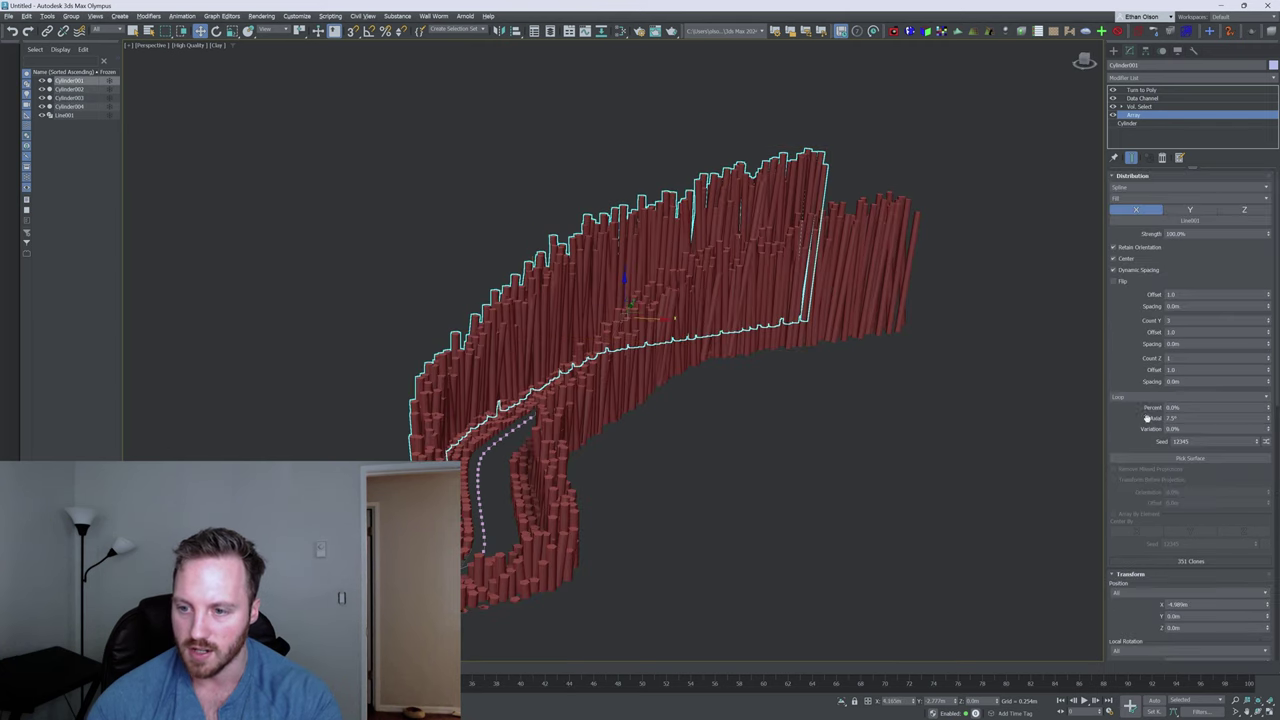
pyautogui.scroll(-2, 1148, 354)
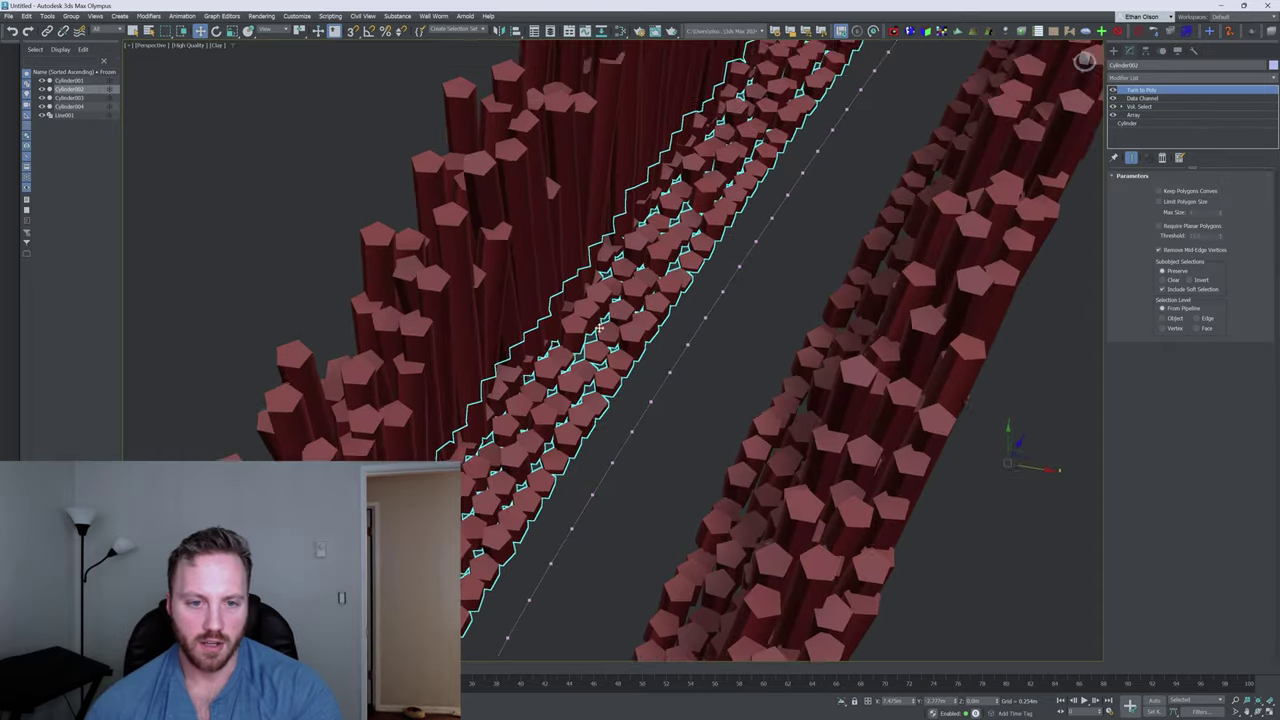
# Randomize the original short cluster's Array with position X 0.109 m and Y 0.29 m, and scale X 4.4%
pyautogui.scroll(3, 676, 356)
pyautogui.keyDown('alt'); pyautogui.moveTo(676, 356); pyautogui.dragTo(640, 282, button='middle'); pyautogui.keyUp('alt')
pyautogui.click(1130, 116)
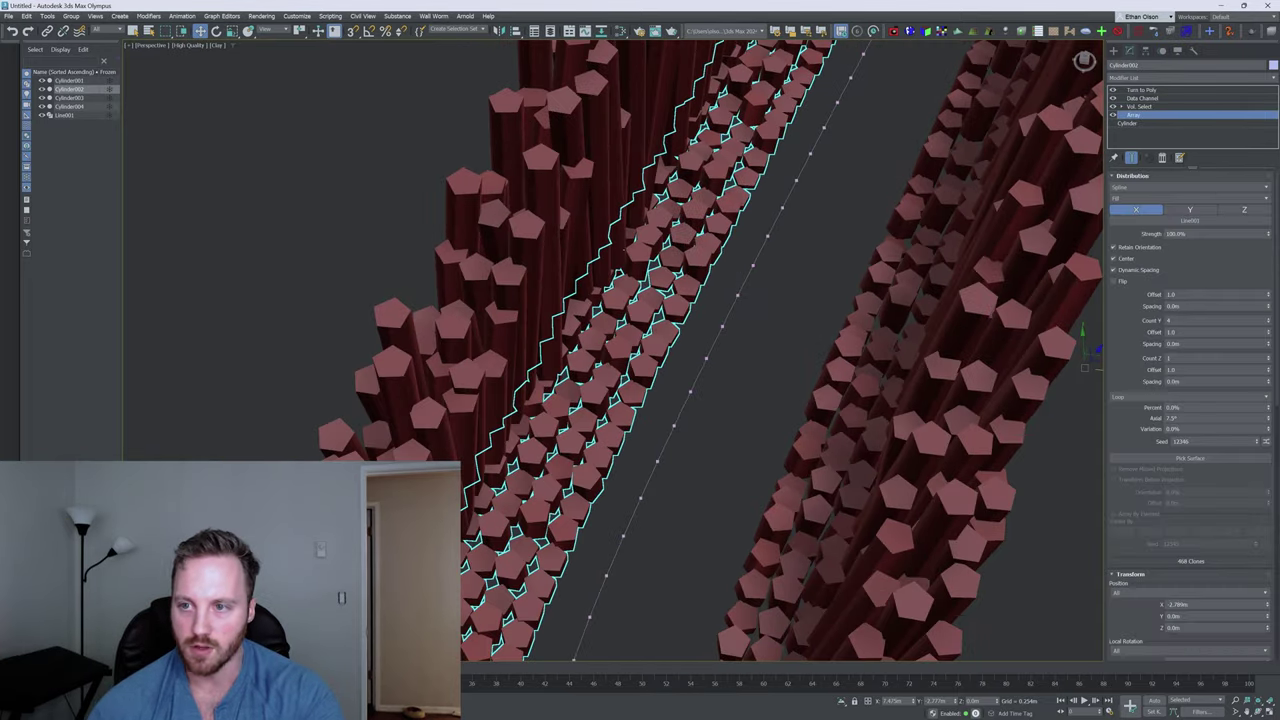
pyautogui.scroll(-5, 1139, 347)
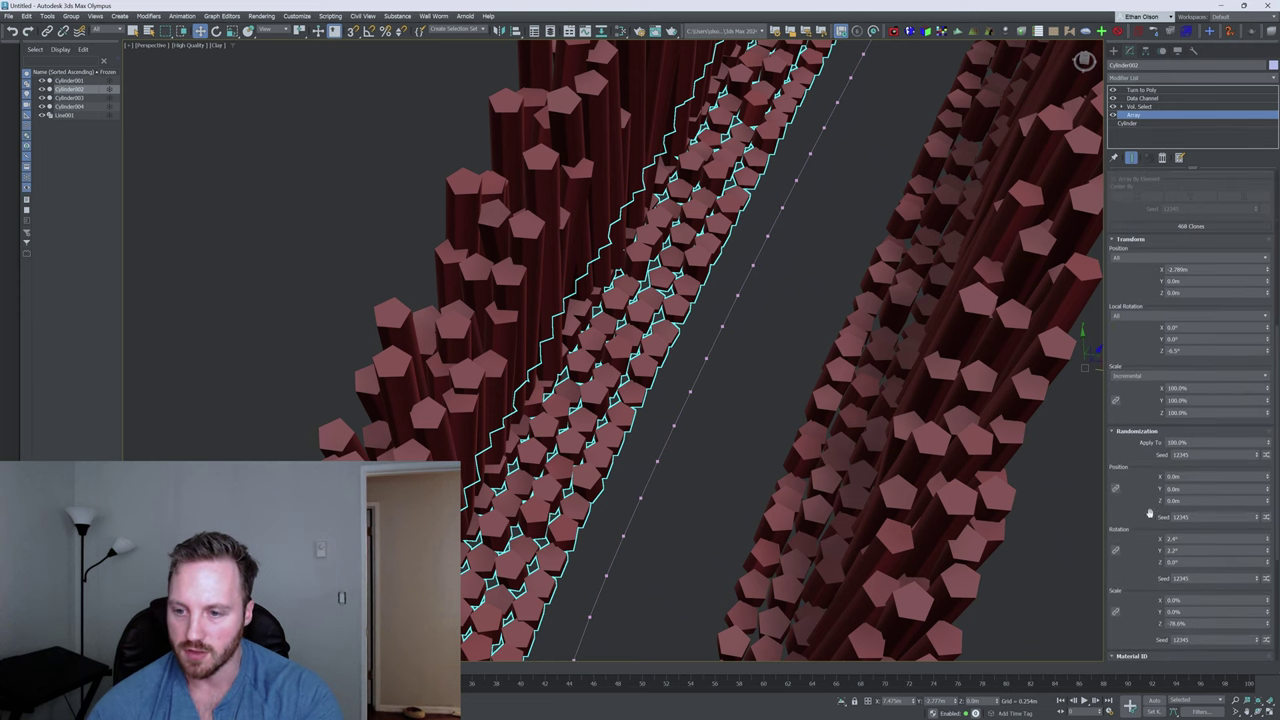
pyautogui.scroll(-2, 1149, 513)
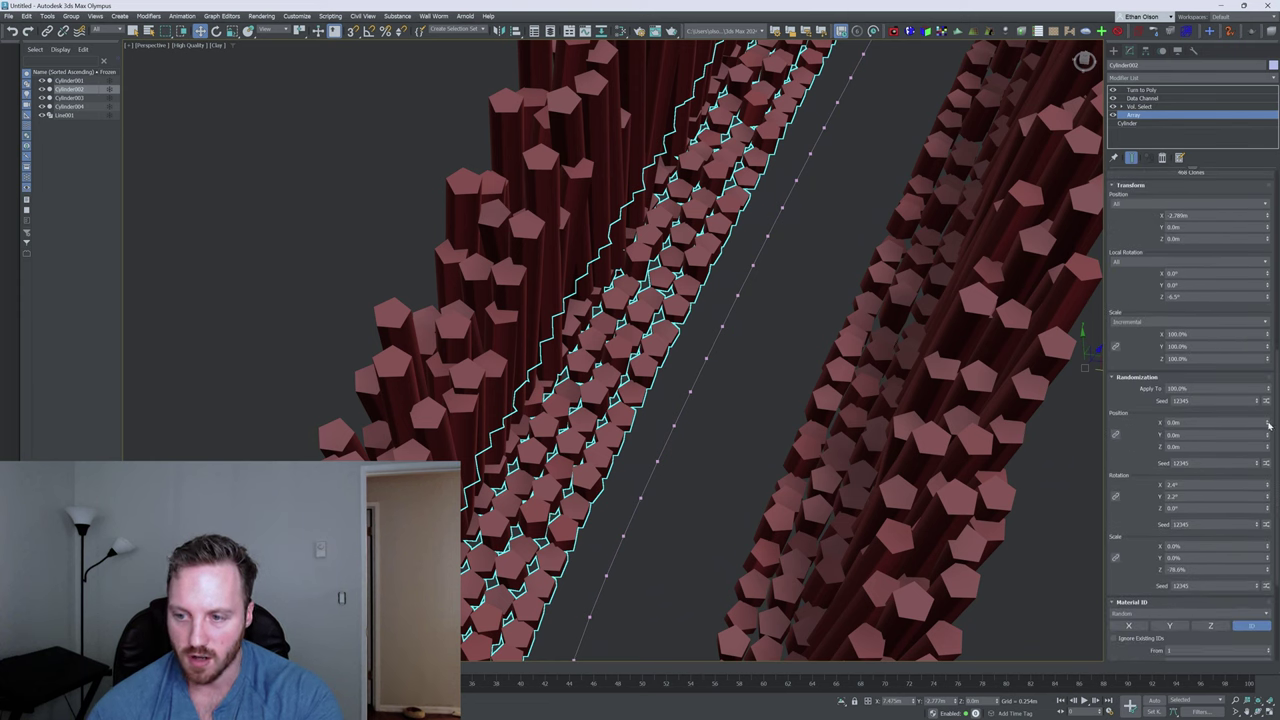
pyautogui.moveTo(1268, 425); pyautogui.dragTo(1272, 377)
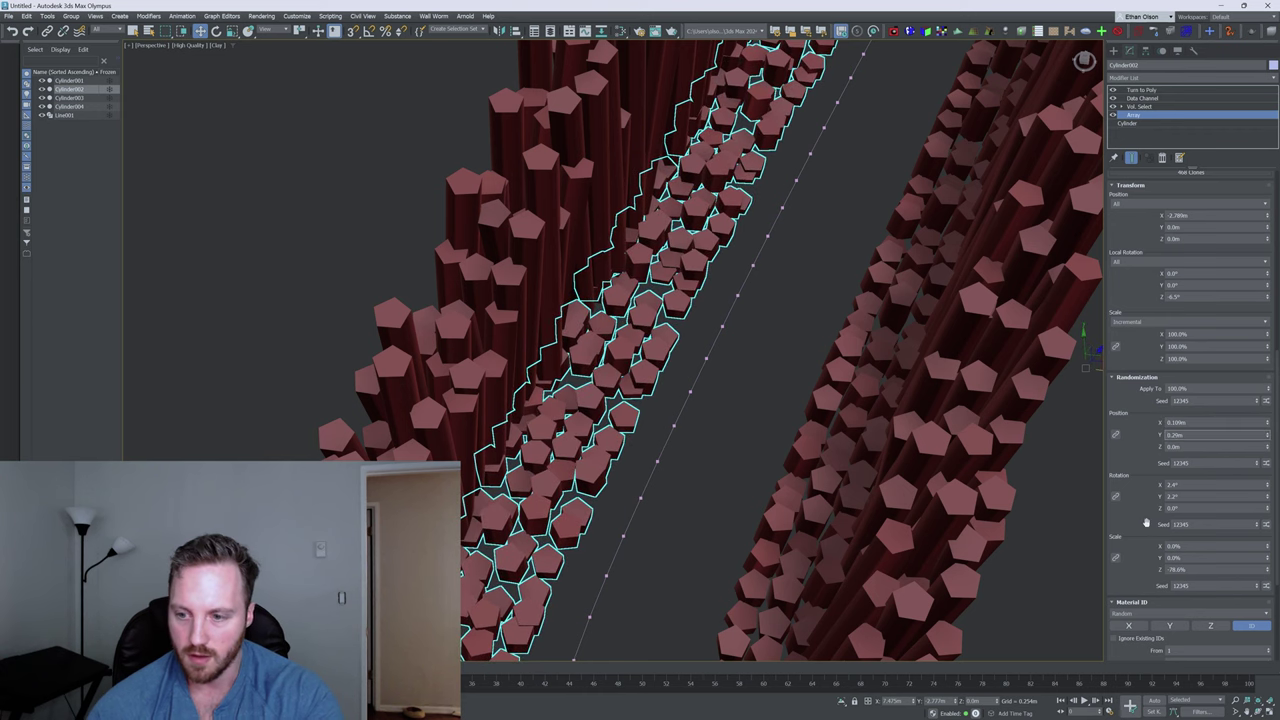
pyautogui.scroll(-2, 1147, 521)
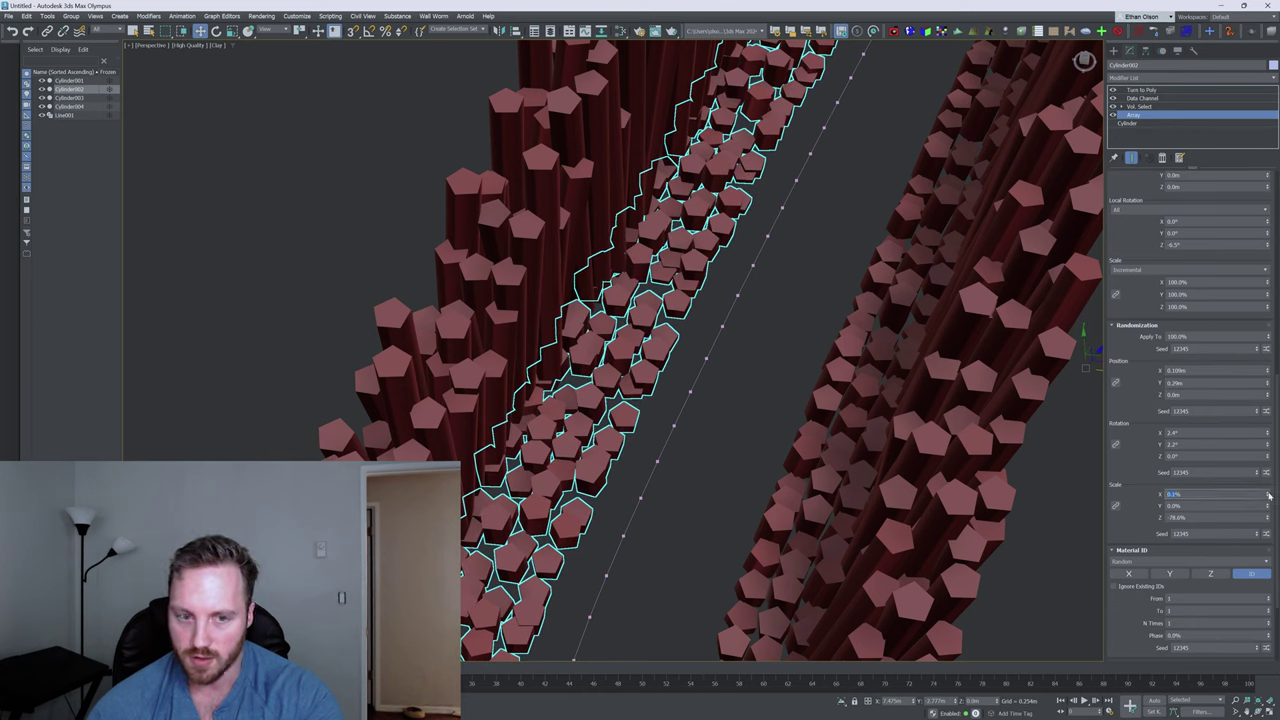
pyautogui.moveTo(1268, 494); pyautogui.dragTo(1268, 495)
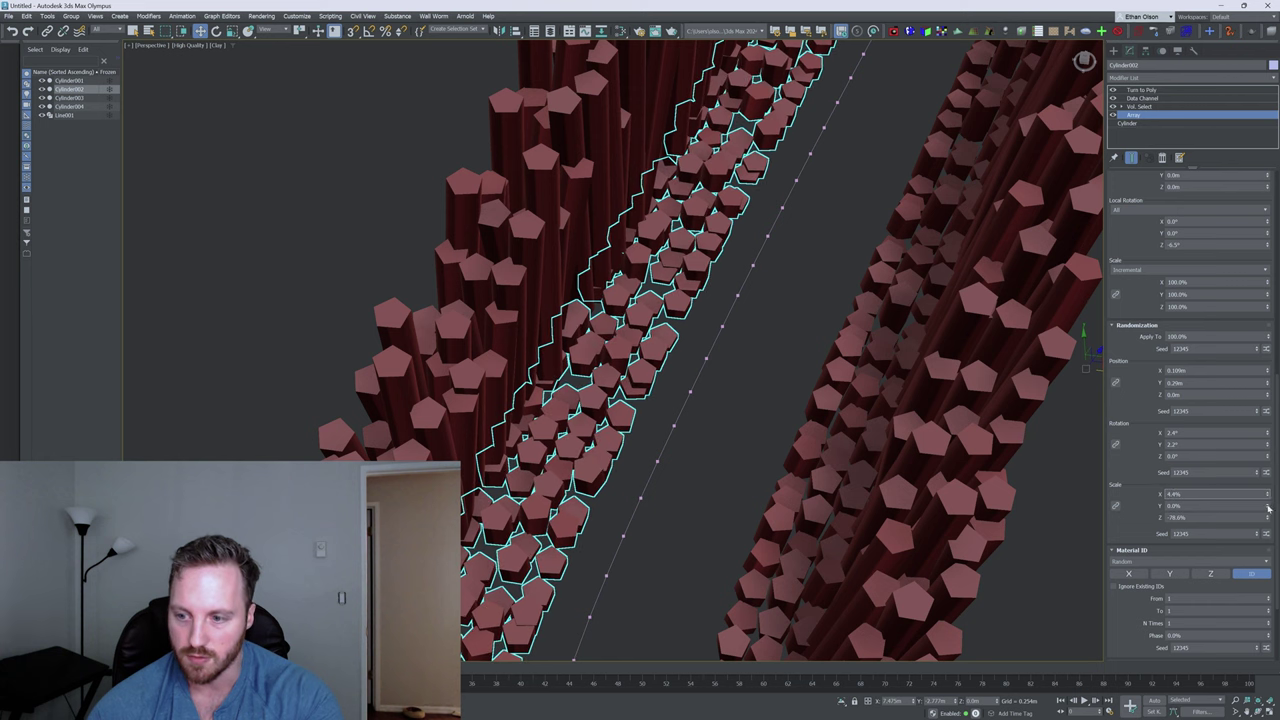
# Reduce the spacing along the spline in the Arrays of both short clusters to pack their columns closer
pyautogui.scroll(15, 1268, 507)
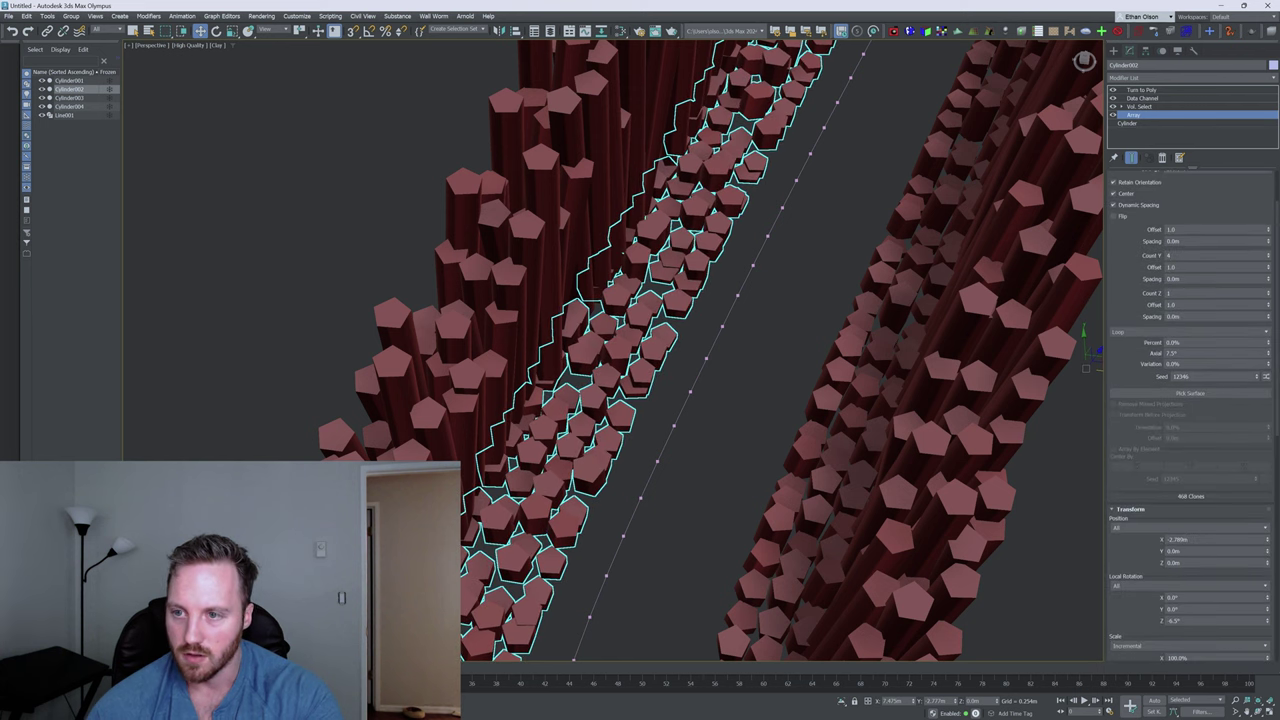
pyautogui.moveTo(1269, 244); pyautogui.dragTo(1270, 294)
pyautogui.keyDown('alt'); pyautogui.moveTo(733, 326); pyautogui.dragTo(720, 288, button='middle'); pyautogui.keyUp('alt')
pyautogui.moveTo(1268, 308); pyautogui.dragTo(1268, 332)
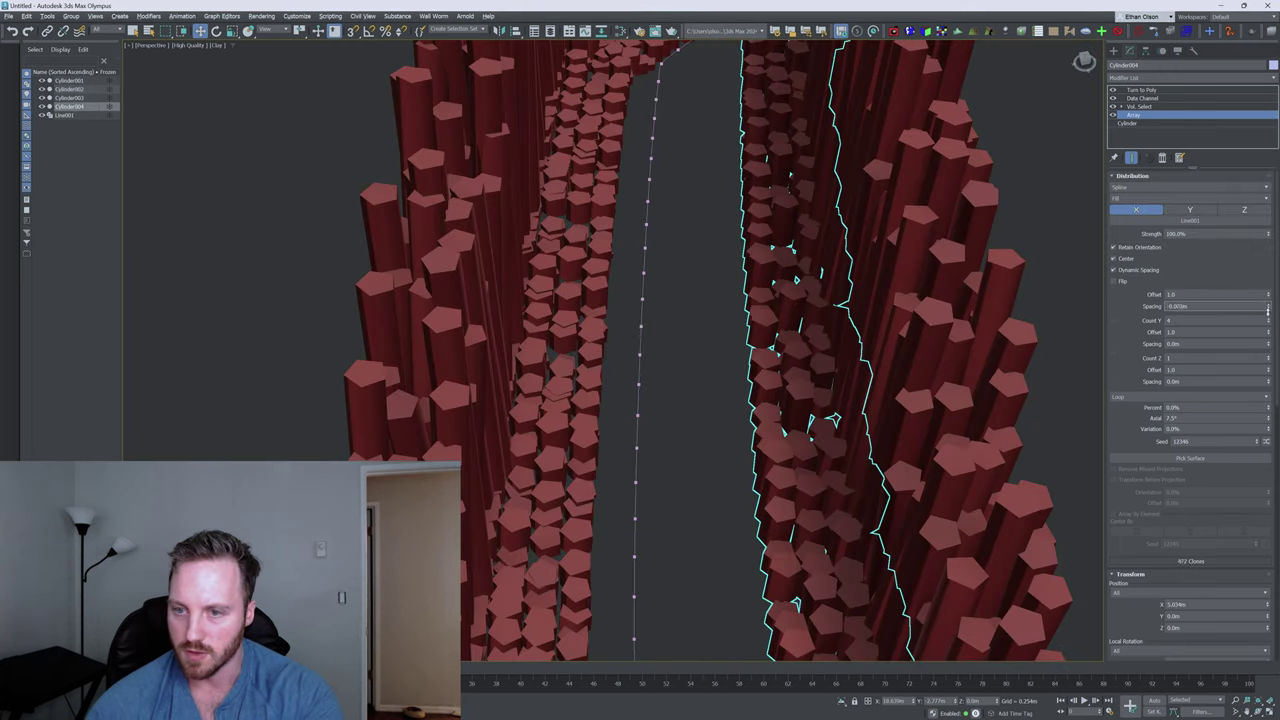
# Add random X position variation to the Array of the short cloned cluster
pyautogui.scroll(-4, 1130, 508)
pyautogui.scroll(-8, 1130, 508)
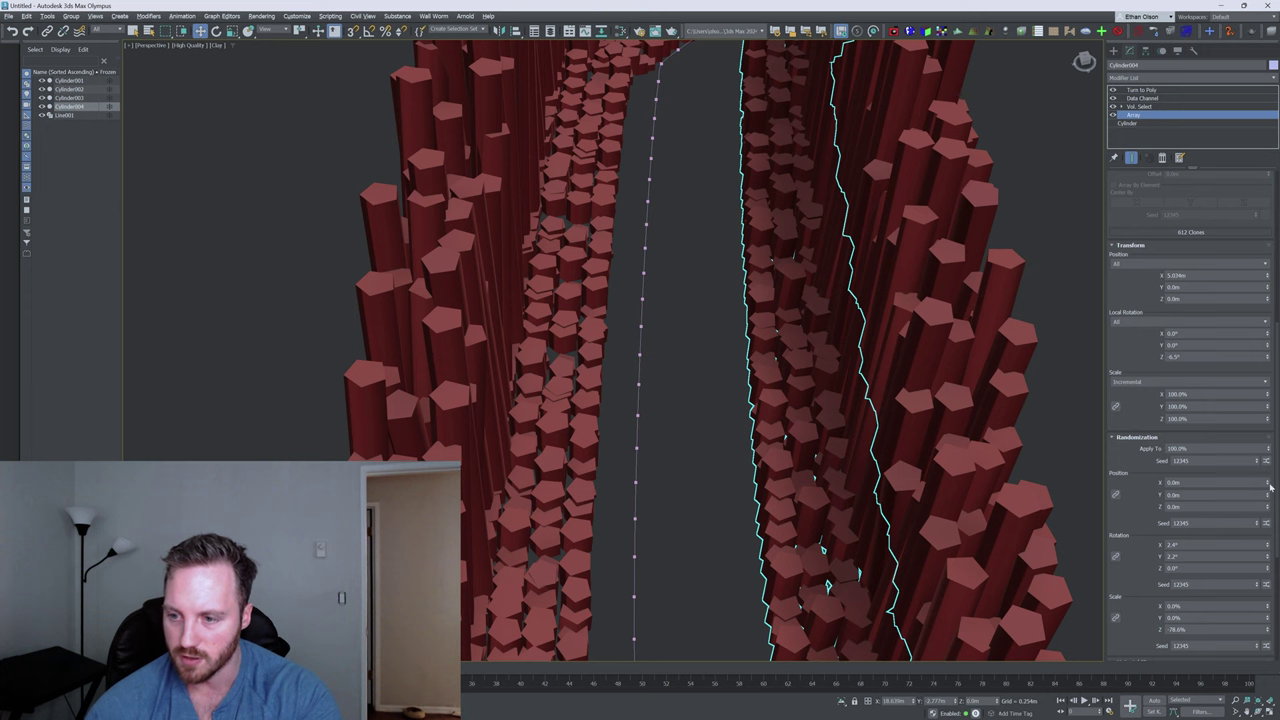
pyautogui.moveTo(1268, 484); pyautogui.dragTo(1268, 472)
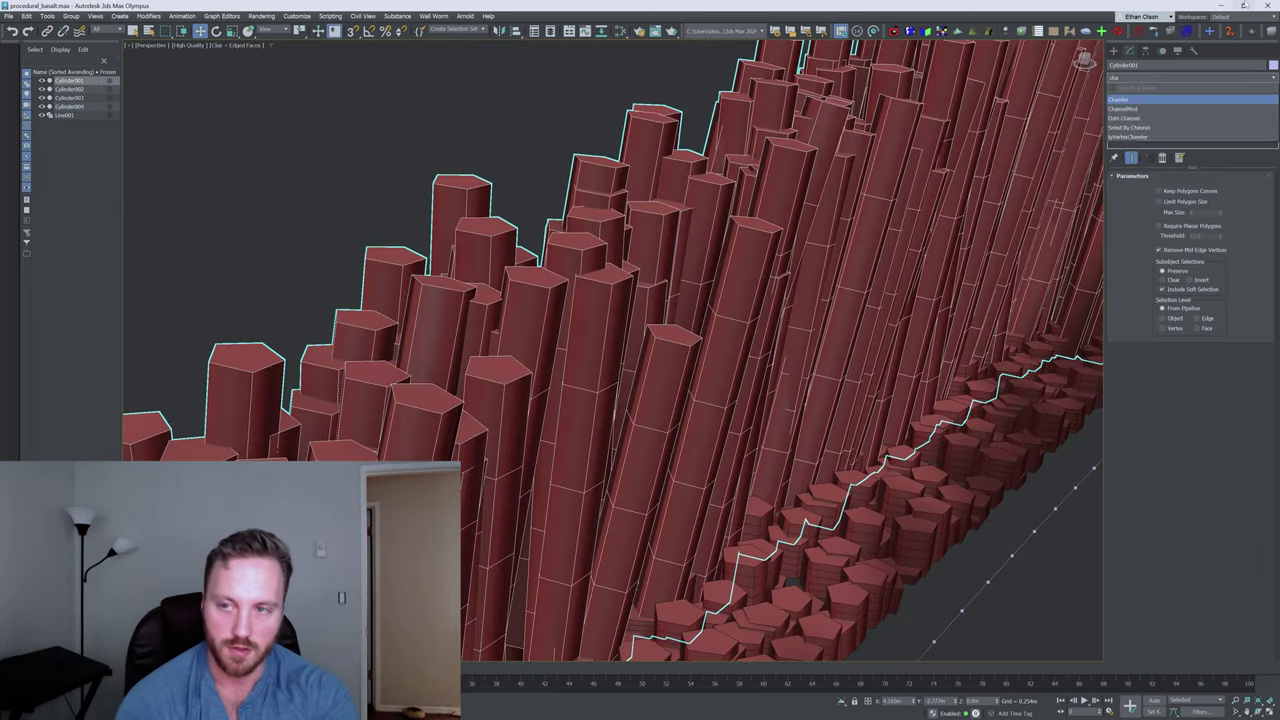
# Add a Chamfer modifier to the original tall cluster
pyautogui.press('Return')
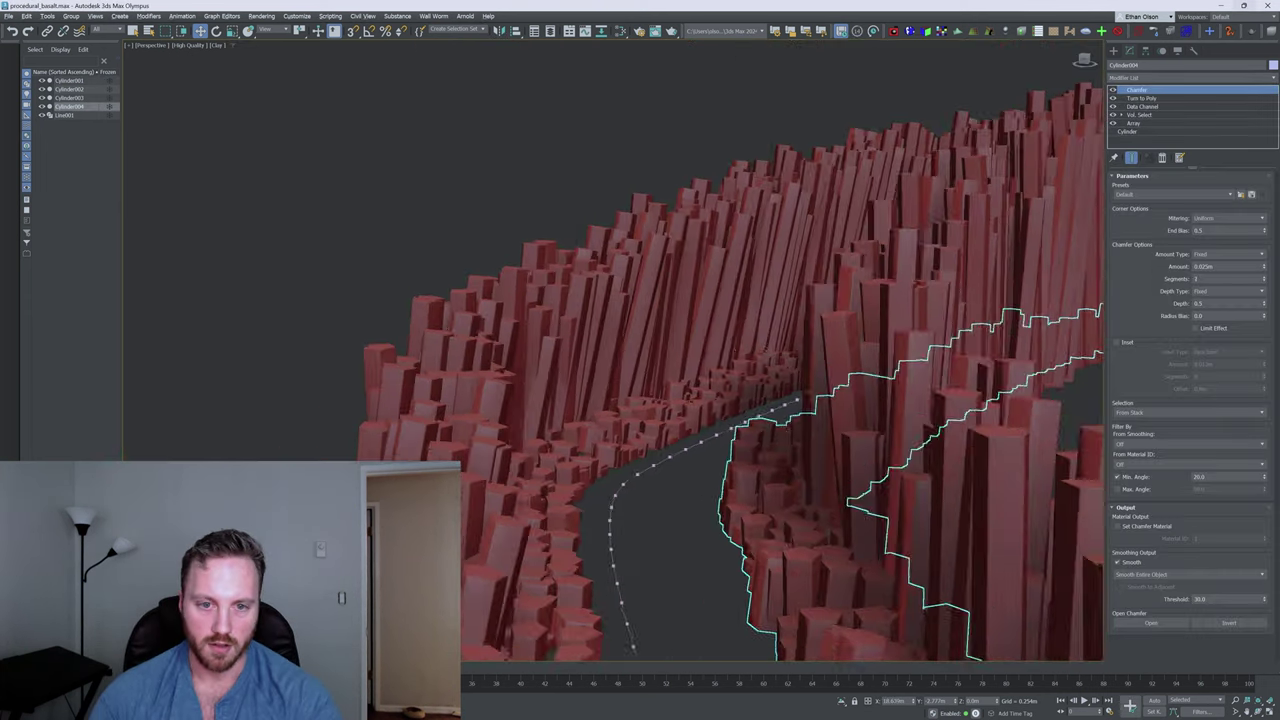
pyautogui.moveTo(780, 360)
pyautogui.keyDown('alt'); pyautogui.mouseDown(button='middle')
pyautogui.moveTo(760, 300)
pyautogui.moveTo(780, 360)
pyautogui.moveTo(790, 350)
pyautogui.mouseUp(button='middle'); pyautogui.keyUp('alt')
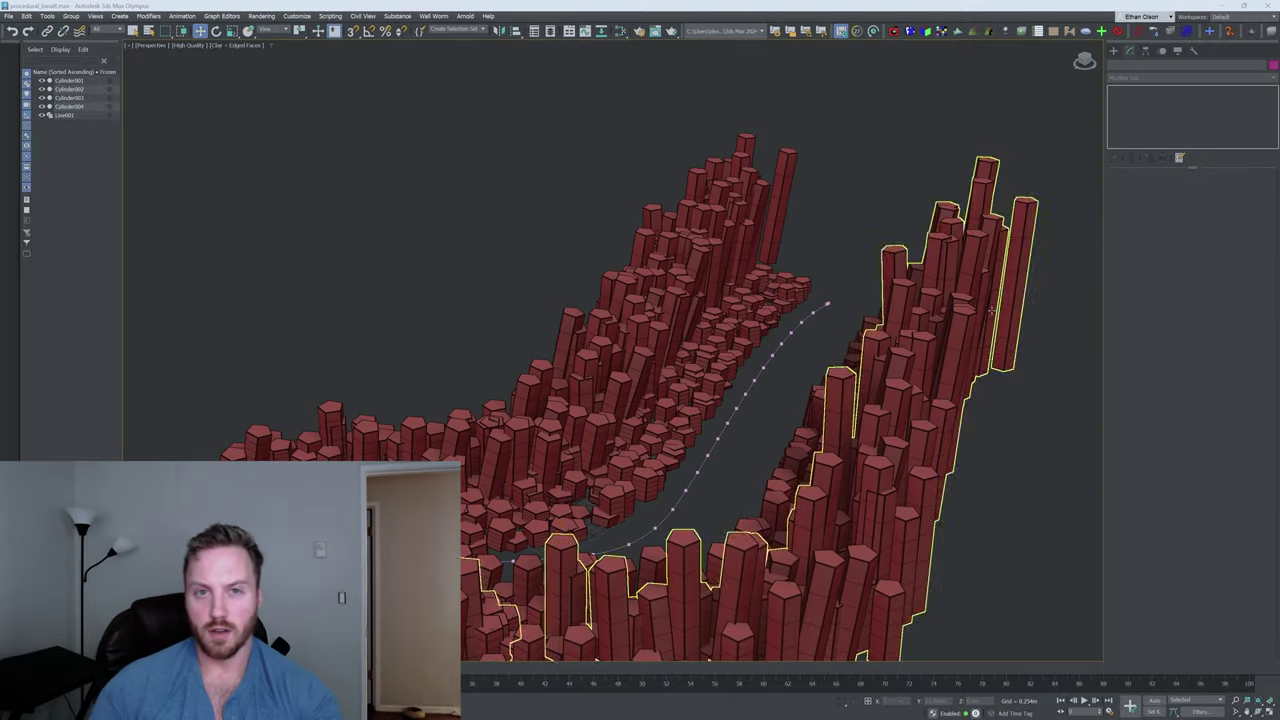
# Examine the column formation from several angles and inspect its render in the Arnold RenderView
pyautogui.keyDown('alt'); pyautogui.moveTo(728, 345); pyautogui.dragTo(683, 361, button='middle'); pyautogui.keyUp('alt')
pyautogui.click(736, 353)
pyautogui.click(683, 361)
pyautogui.click(791, 388)
pyautogui.keyDown('alt'); pyautogui.moveTo(791, 388); pyautogui.dragTo(745, 392, button='middle'); pyautogui.keyUp('alt')
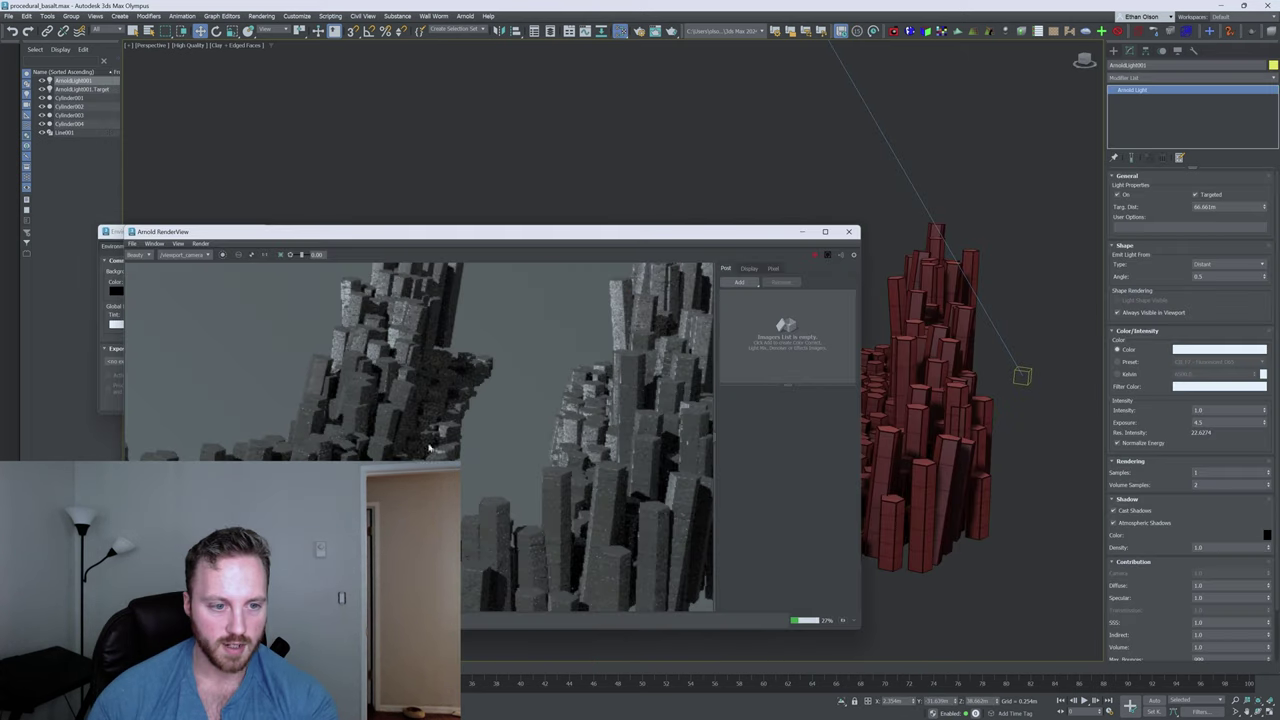
pyautogui.scroll(-3, 428, 447)
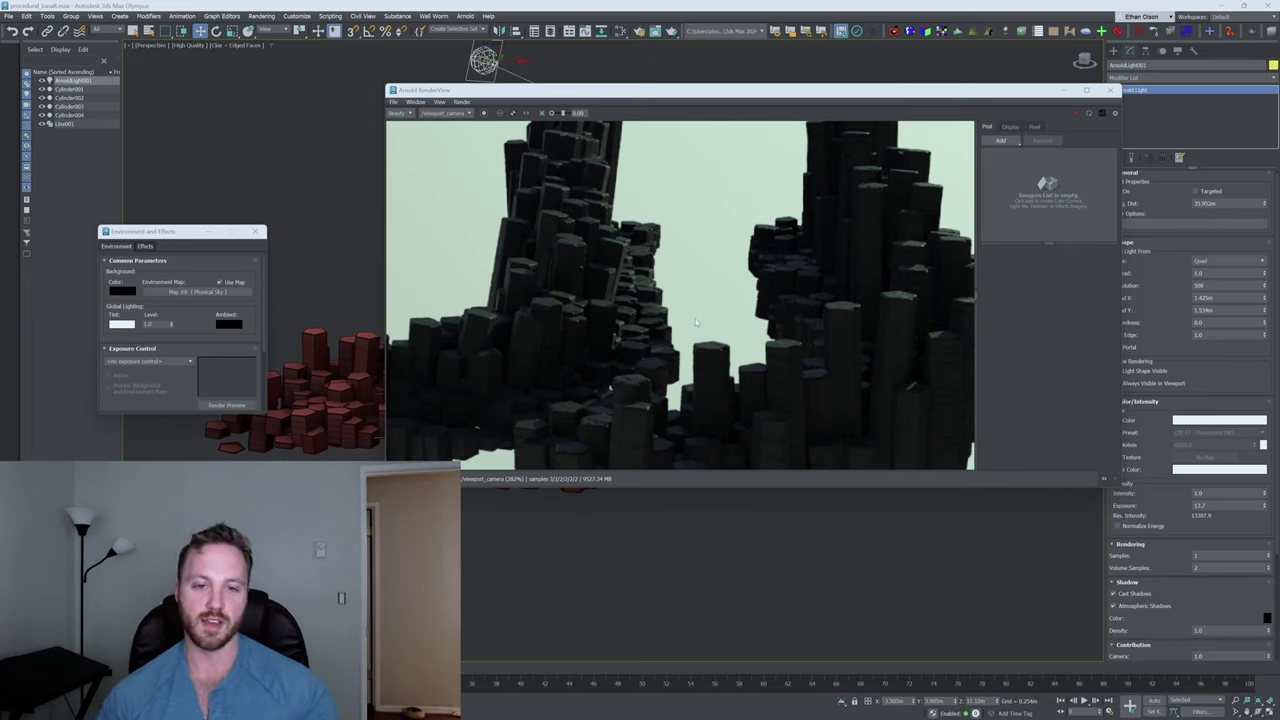
pyautogui.click(824, 522)
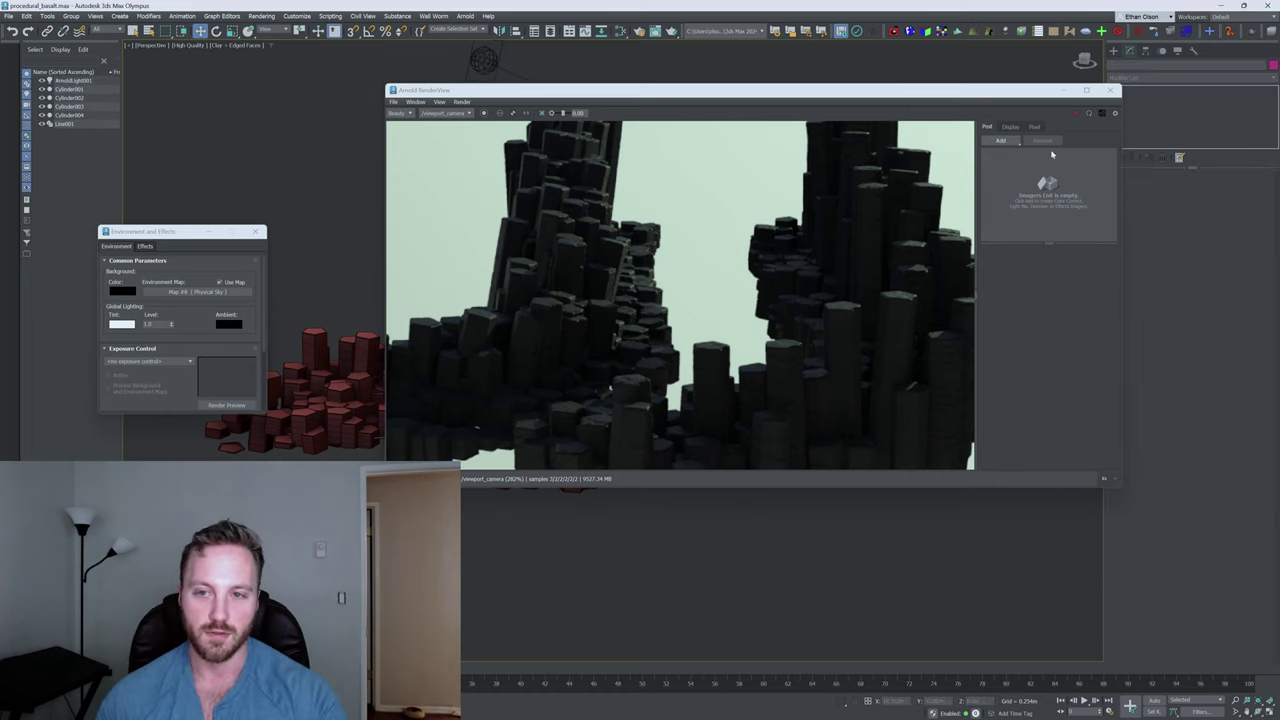
# Minimize the render view and clone the base spline as a single copy behind the original tall cluster
pyautogui.click(1066, 92)
pyautogui.keyDown('alt'); pyautogui.moveTo(790, 330); pyautogui.dragTo(820, 430, button='middle'); pyautogui.keyUp('alt')
pyautogui.scroll(-4, 820, 400)
pyautogui.moveTo(815, 350)
pyautogui.keyDown('alt'); pyautogui.mouseDown(button='middle')
pyautogui.moveTo(807, 389)
pyautogui.moveTo(810, 366)
pyautogui.mouseUp(button='middle'); pyautogui.keyUp('alt')
pyautogui.scroll(5, 807, 389)
pyautogui.click(797, 385)
pyautogui.scroll(-3, 828, 384)
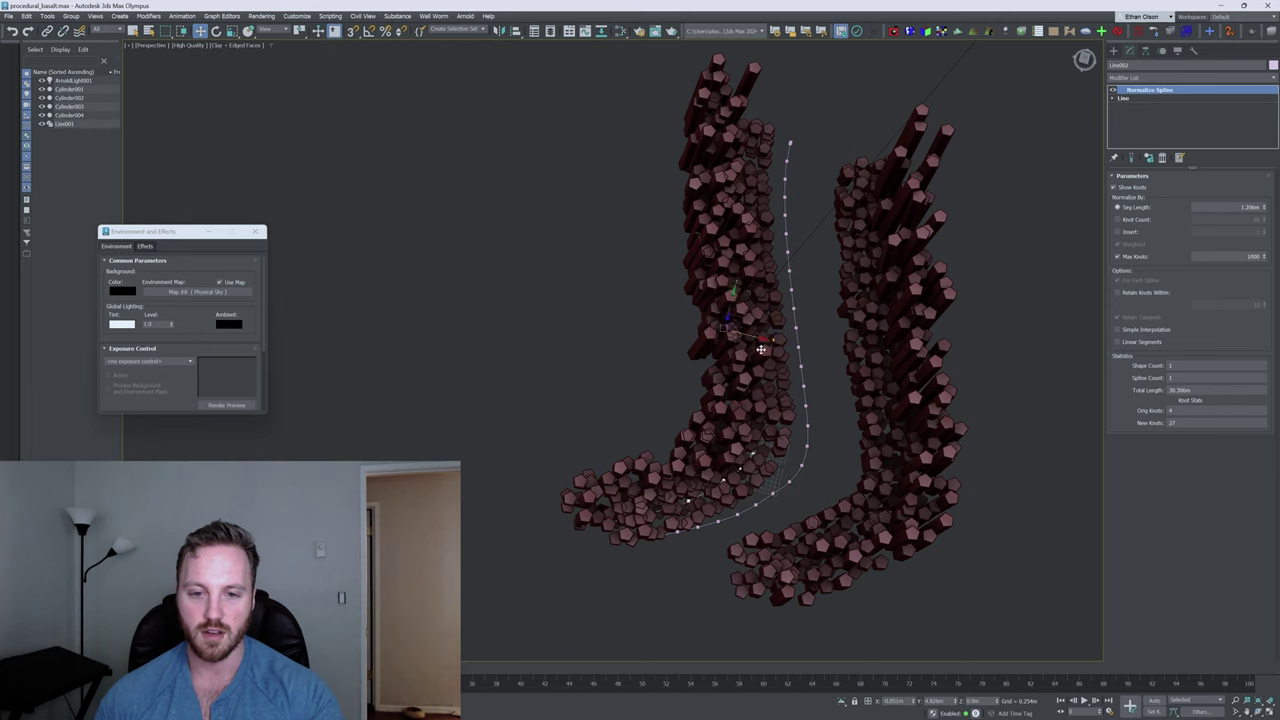
pyautogui.keyDown('shift'); pyautogui.moveTo(758, 349); pyautogui.dragTo(661, 348); pyautogui.keyUp('shift')
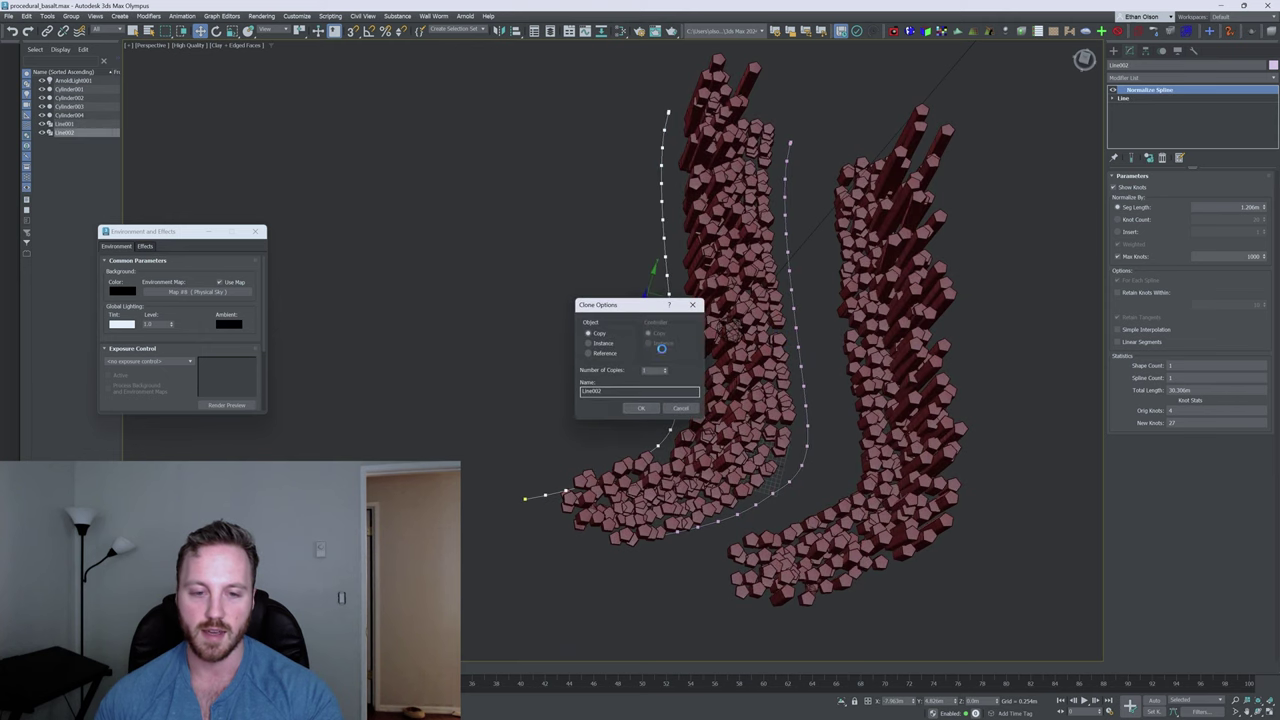
pyautogui.click(648, 408)
# Add an Extrude modifier to the copied spline and raise its amount to form a wall taller than the columns
pyautogui.scroll(3, 700, 370)
pyautogui.click(1148, 76)
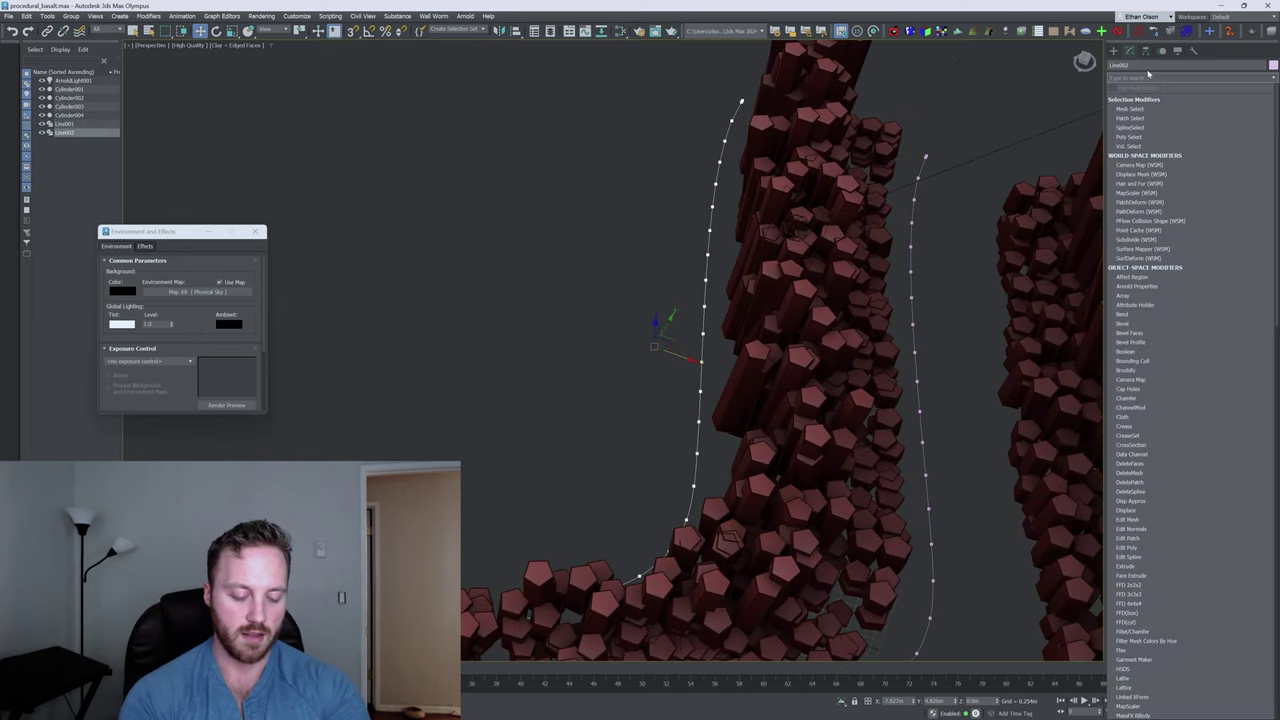
pyautogui.write('ext')
pyautogui.press('Return')
pyautogui.moveTo(1219, 190); pyautogui.dragTo(1219, 80)
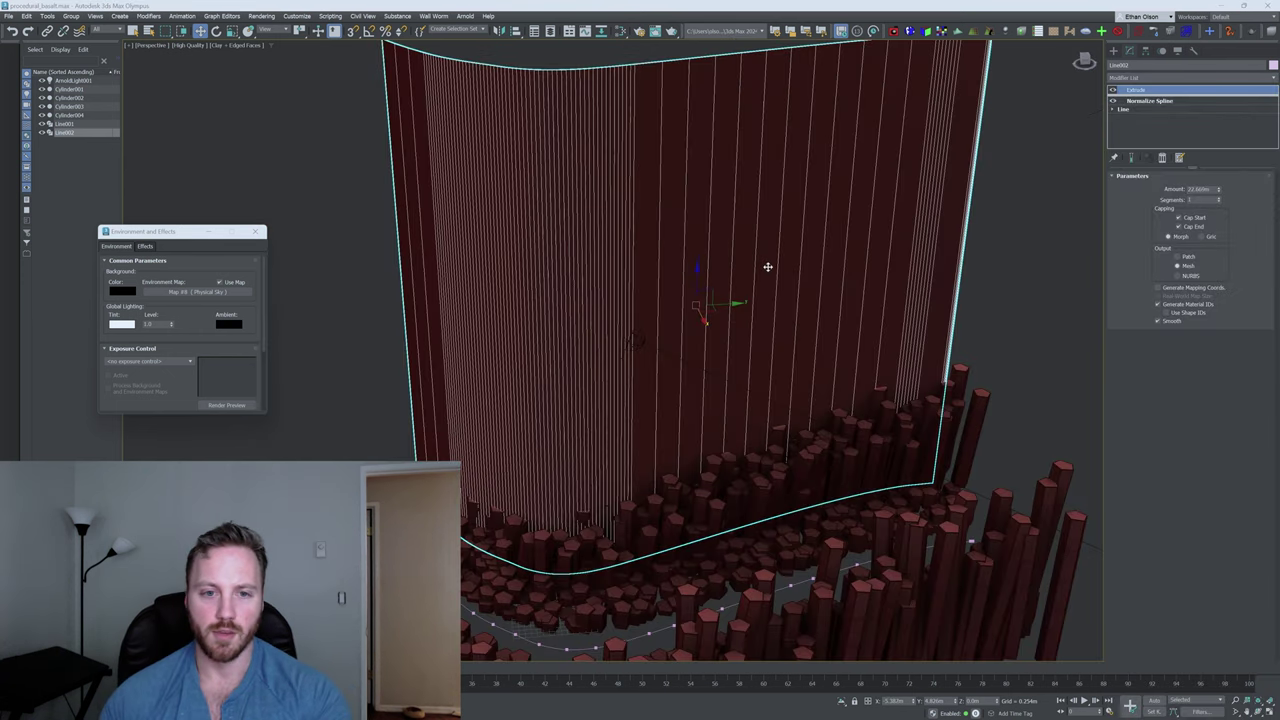
# Raise the wall's Extrude segments to 12 to give it horizontal subdivisions
pyautogui.keyDown('alt'); pyautogui.moveTo(766, 266); pyautogui.dragTo(800, 249, button='middle'); pyautogui.keyUp('alt')
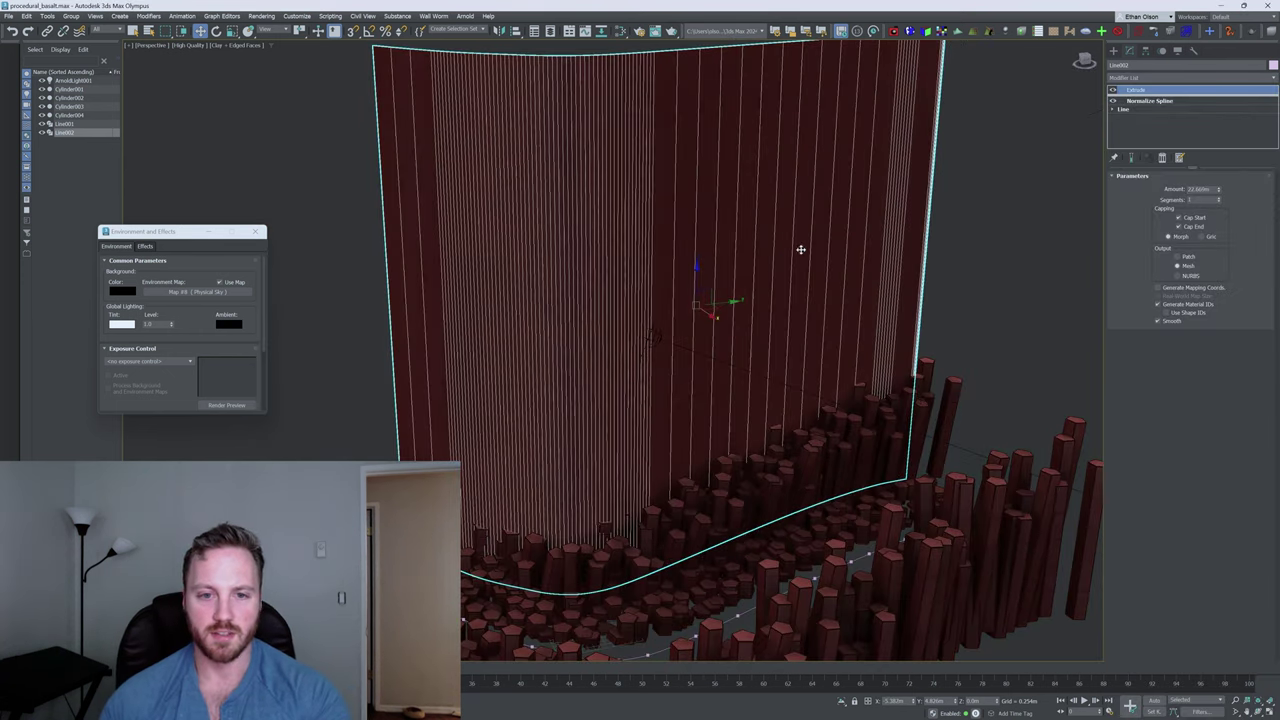
pyautogui.moveTo(1218, 202); pyautogui.dragTo(1218, 202)
pyautogui.click(1218, 199)
pyautogui.click(1218, 199)
pyautogui.keyDown('alt'); pyautogui.moveTo(797, 311); pyautogui.dragTo(706, 375, button='middle'); pyautogui.keyUp('alt')
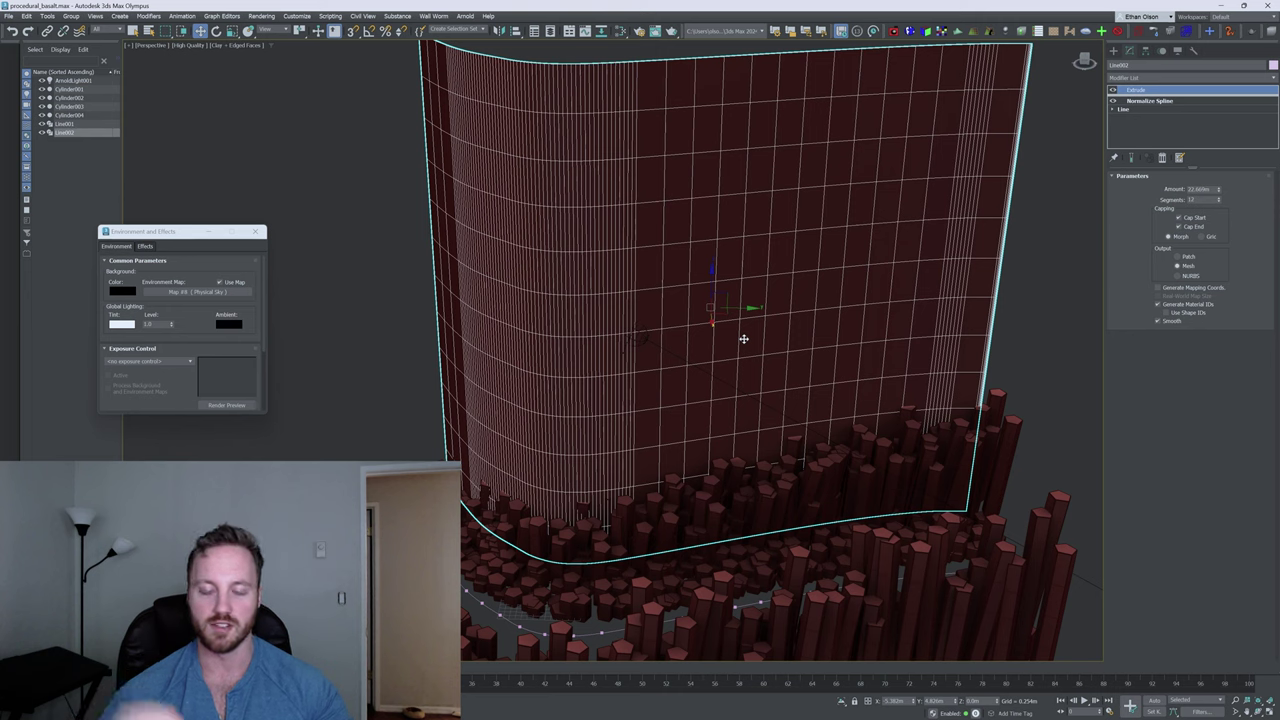
# Add an FFD 4x4x4 modifier to the extruded wall and activate its control points
pyautogui.click(1157, 80)
pyautogui.write('ff')
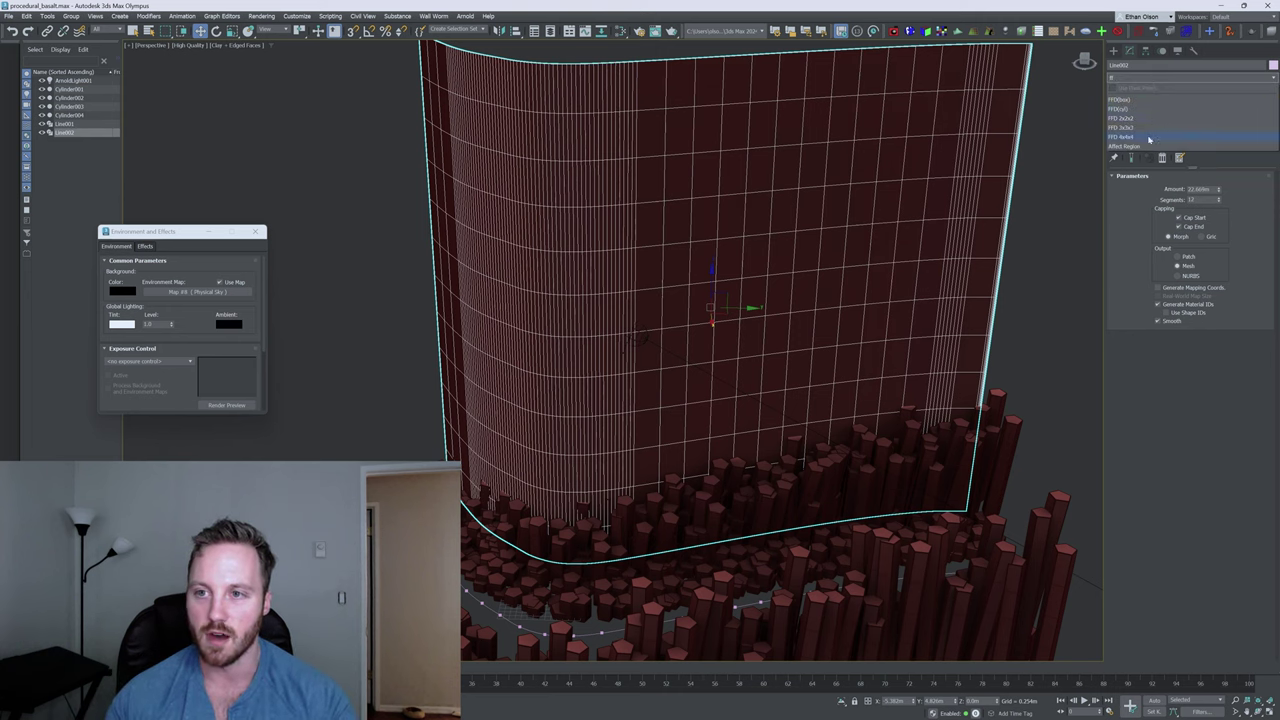
pyautogui.click(1120, 136)
pyautogui.keyDown('alt'); pyautogui.moveTo(929, 191); pyautogui.dragTo(808, 304, button='middle'); pyautogui.keyUp('alt')
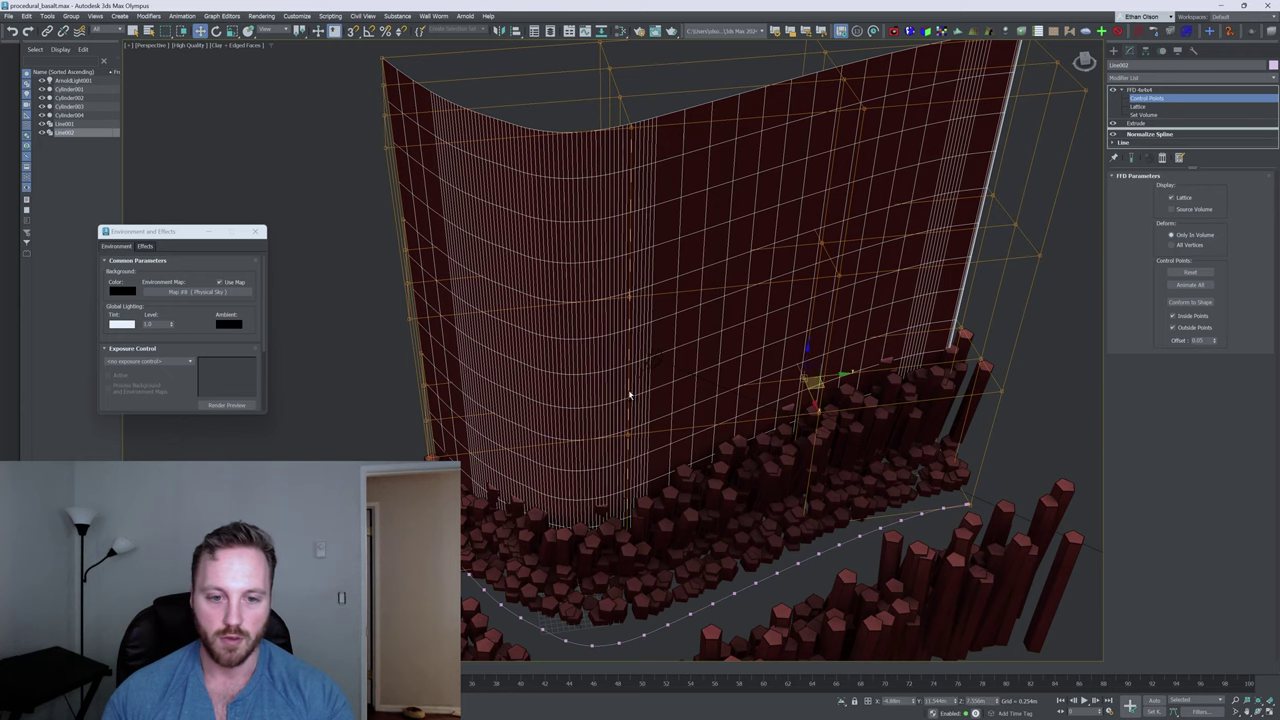
# Move individual FFD control points of the wall inward and outward to give the flat surface an uneven, bulging shape
pyautogui.keyDown('alt'); pyautogui.moveTo(630, 394); pyautogui.dragTo(634, 400, button='middle'); pyautogui.keyUp('alt')
pyautogui.press('F3')
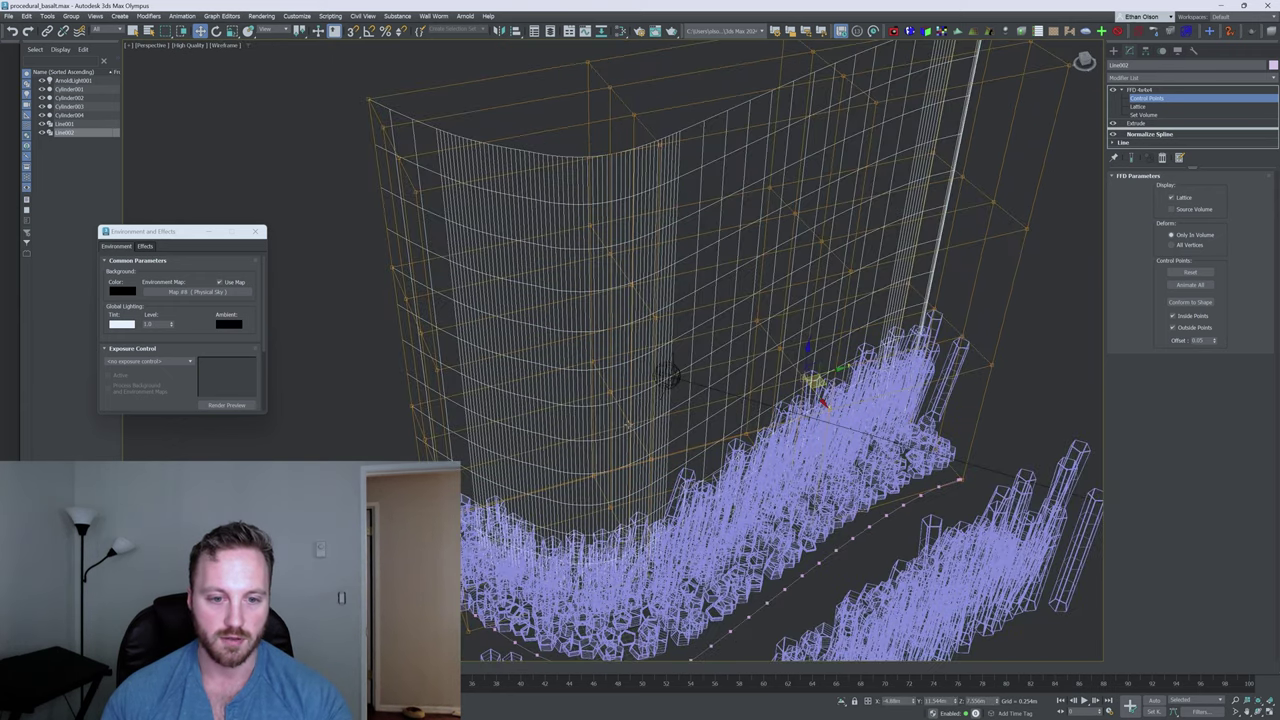
pyautogui.press('F3')
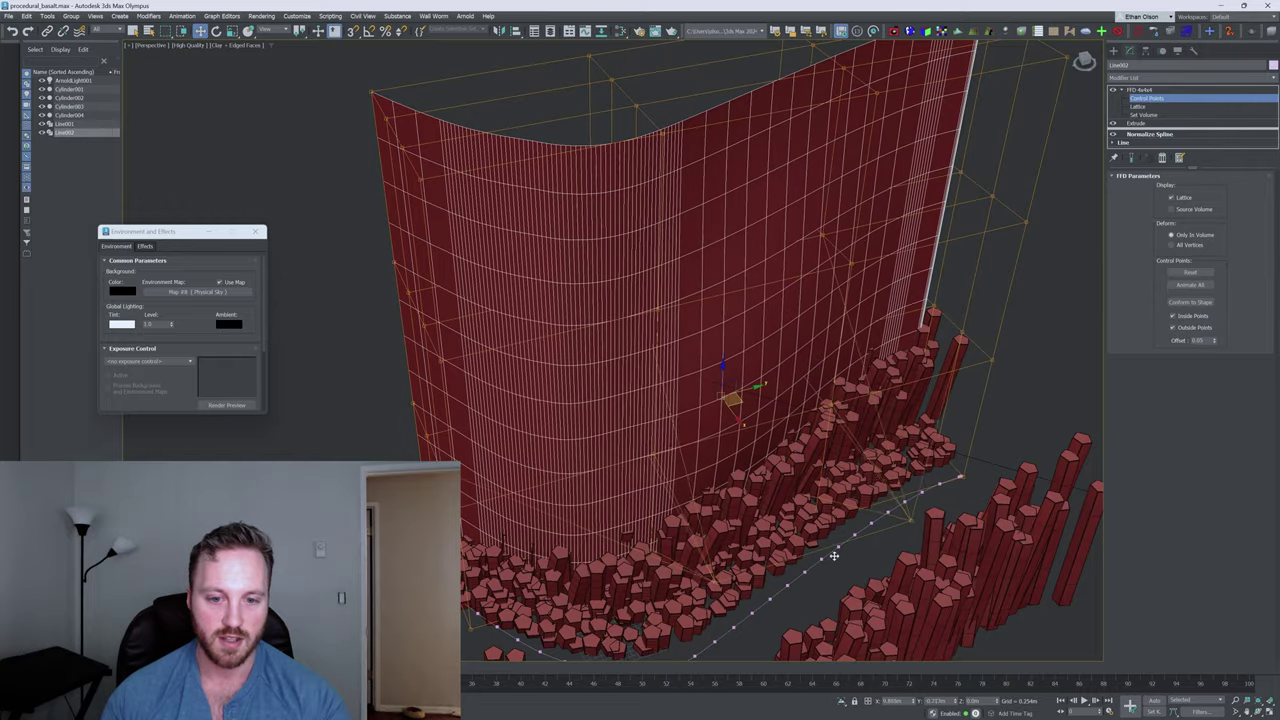
pyautogui.keyDown('alt'); pyautogui.moveTo(787, 457); pyautogui.dragTo(731, 323, button='middle'); pyautogui.keyUp('alt')
pyautogui.scroll(4, 700, 275)
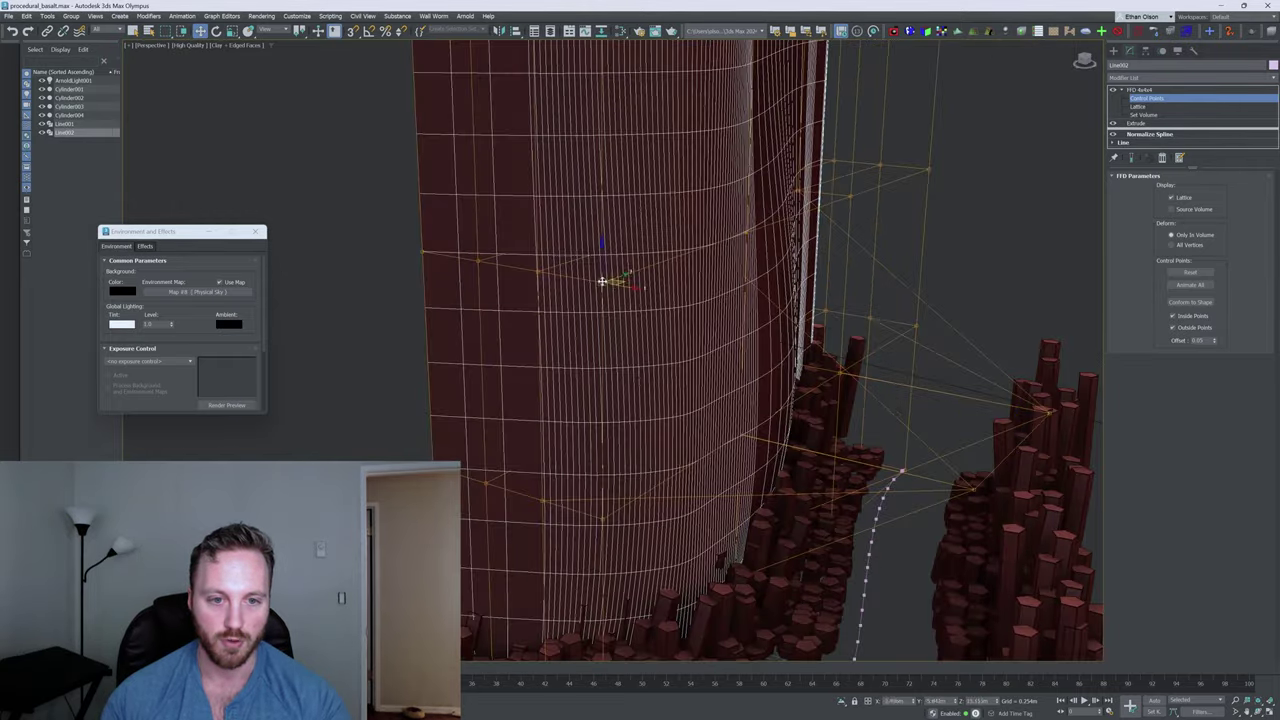
pyautogui.scroll(-4, 611, 281)
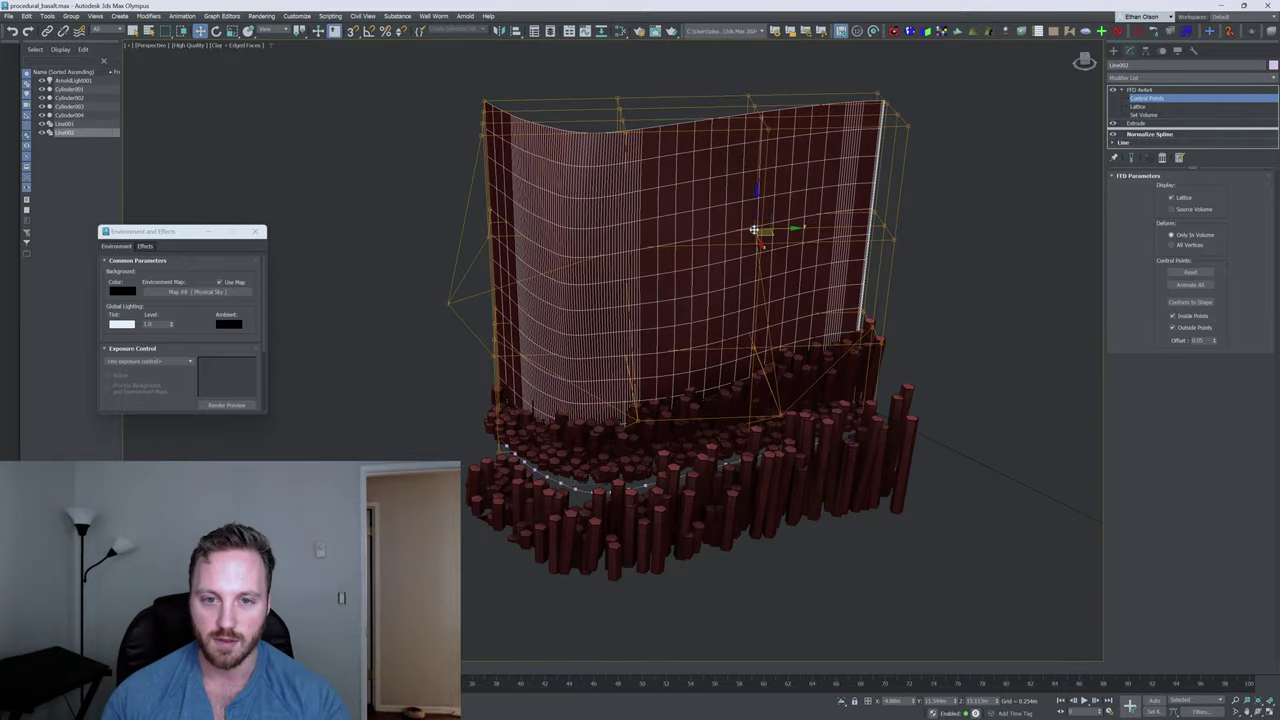
pyautogui.keyDown('alt'); pyautogui.moveTo(753, 230); pyautogui.dragTo(729, 228, button='middle'); pyautogui.keyUp('alt')
pyautogui.keyDown('alt'); pyautogui.moveTo(931, 292); pyautogui.dragTo(797, 289, button='middle'); pyautogui.keyUp('alt')
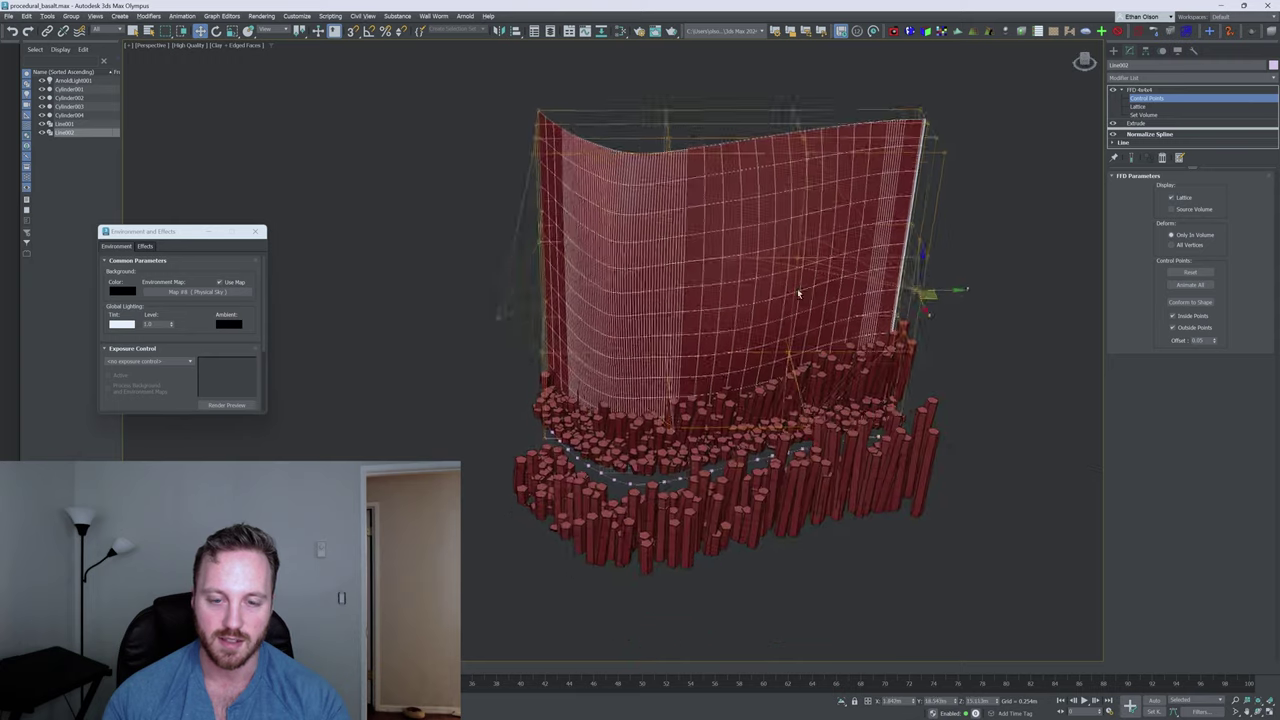
pyautogui.scroll(6, 757, 270)
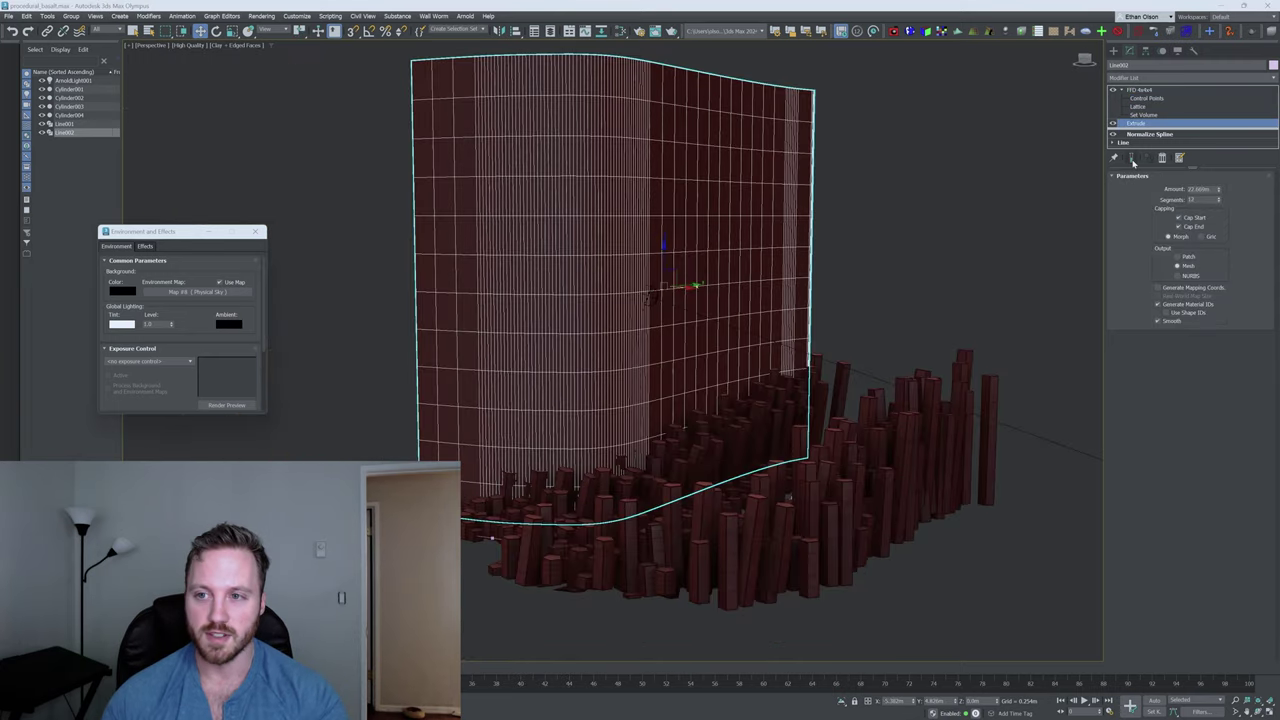
# Show the end result at the wall's Extrude level and adjust the extrude amount and segments
pyautogui.click(1132, 158)
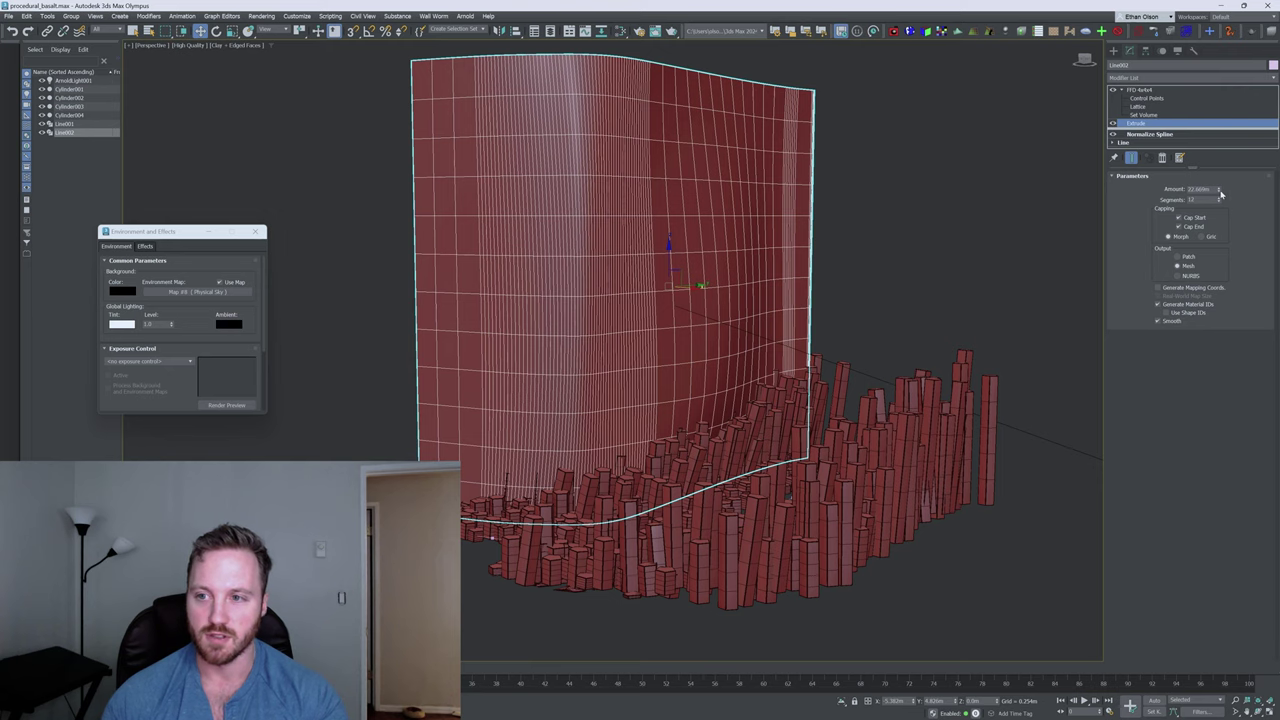
pyautogui.moveTo(1164, 359); pyautogui.dragTo(1110, 286)
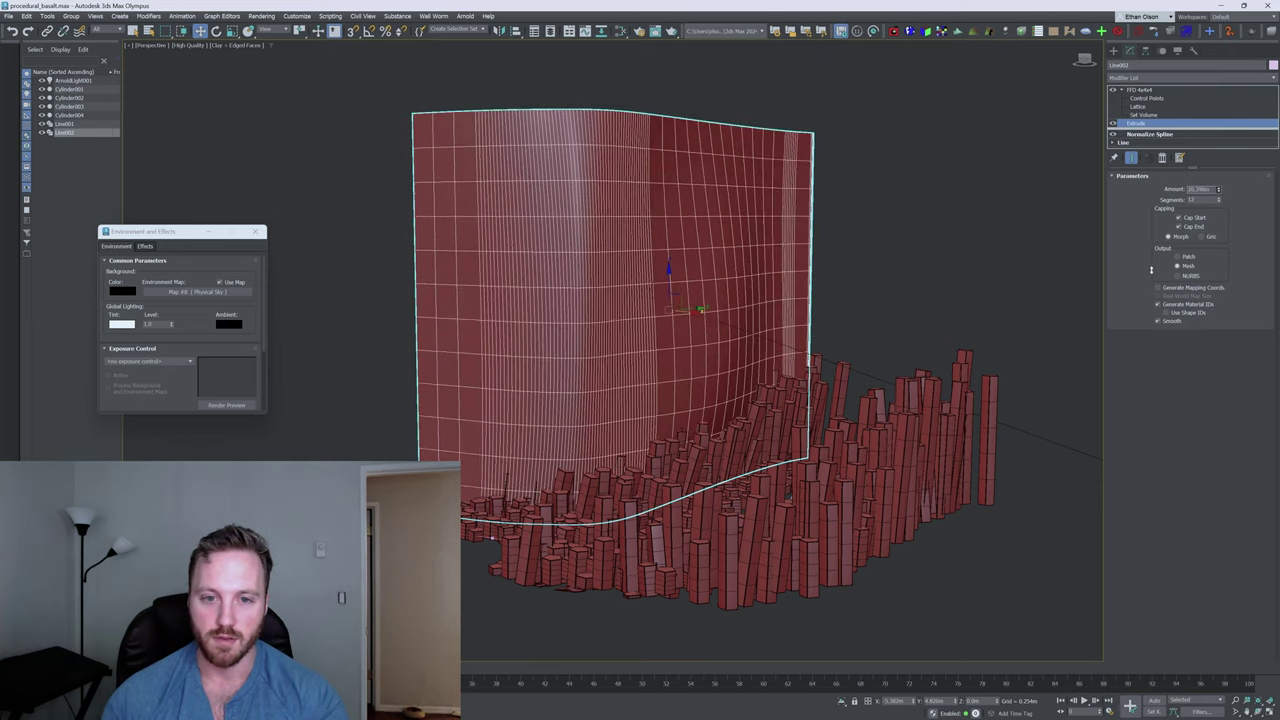
pyautogui.moveTo(1214, 217); pyautogui.dragTo(1231, 198)
pyautogui.click(1219, 201)
pyautogui.keyDown('alt'); pyautogui.moveTo(705, 238); pyautogui.dragTo(678, 290, button='middle'); pyautogui.keyUp('alt')
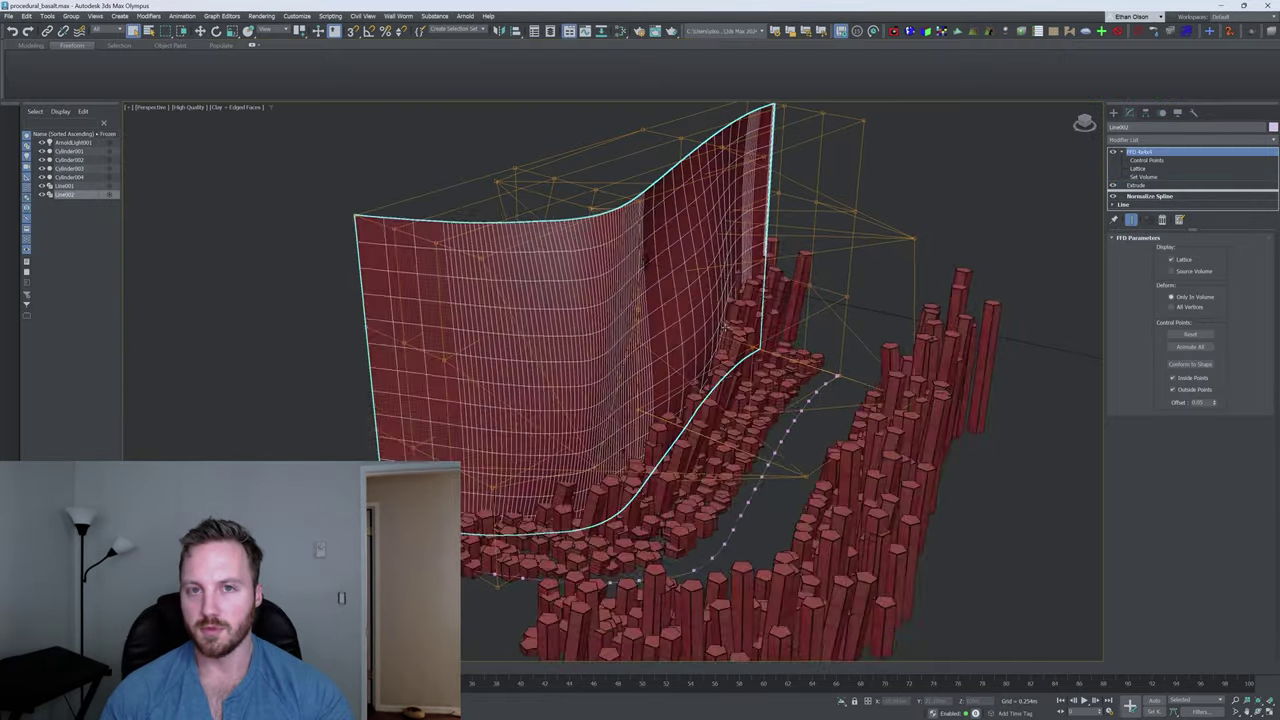
# Add a Shell modifier on top of the FFD 4x4x4 on the wall
pyautogui.keyDown('alt'); pyautogui.moveTo(610, 380); pyautogui.dragTo(660, 380, button='middle'); pyautogui.keyUp('alt')
pyautogui.scroll(5, 610, 380)
pyautogui.keyDown('alt'); pyautogui.moveTo(700, 336); pyautogui.dragTo(880, 355, button='middle'); pyautogui.keyUp('alt')
pyautogui.scroll(-5, 712, 400)
pyautogui.scroll(5, 724, 347)
pyautogui.scroll(-4, 798, 402)
pyautogui.click(1136, 140)
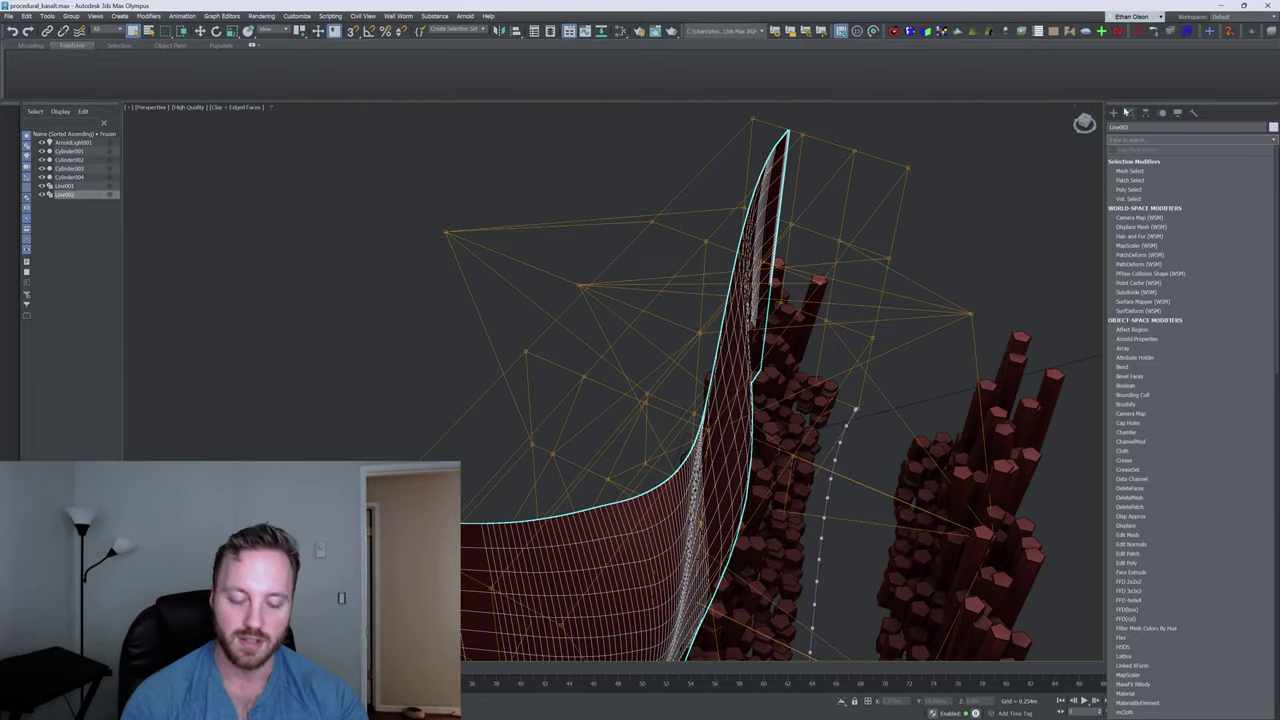
pyautogui.write('sh')
pyautogui.press('Return')
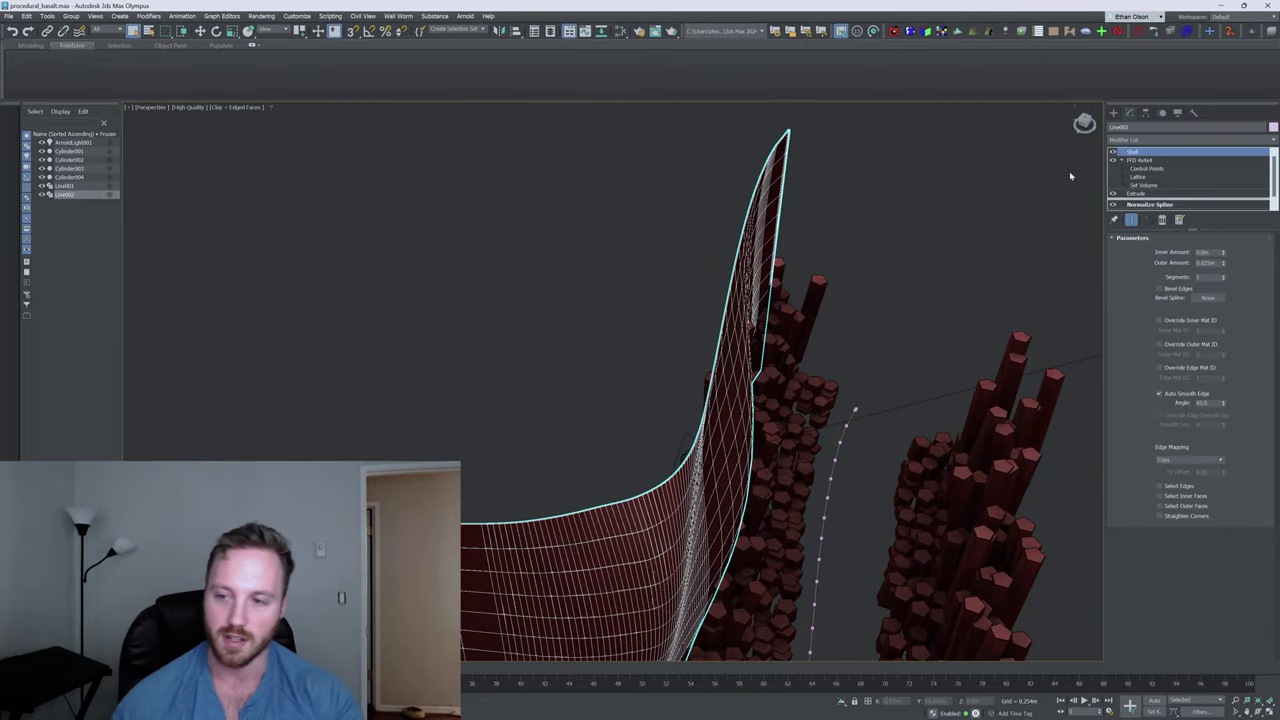
# Set the Shell's outer amount to 0 and raise its inner amount to about 1.68 m to thicken the wall
pyautogui.rightClick(1223, 263)
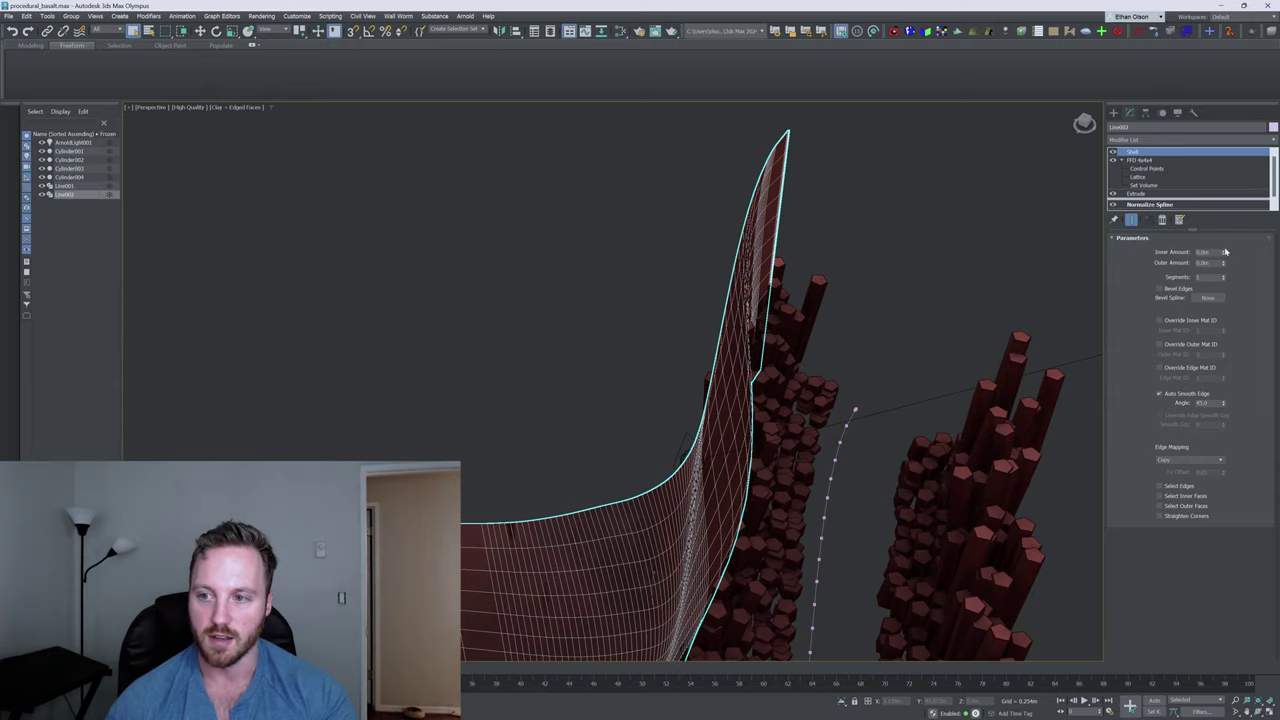
pyautogui.moveTo(1224, 252); pyautogui.dragTo(731, 428)
pyautogui.keyDown('alt'); pyautogui.moveTo(731, 427); pyautogui.dragTo(690, 405, button='middle'); pyautogui.keyUp('alt')
# Add a Vol. Select modifier above the UVW Map on the tall column cluster next to the wall
pyautogui.click(935, 335)
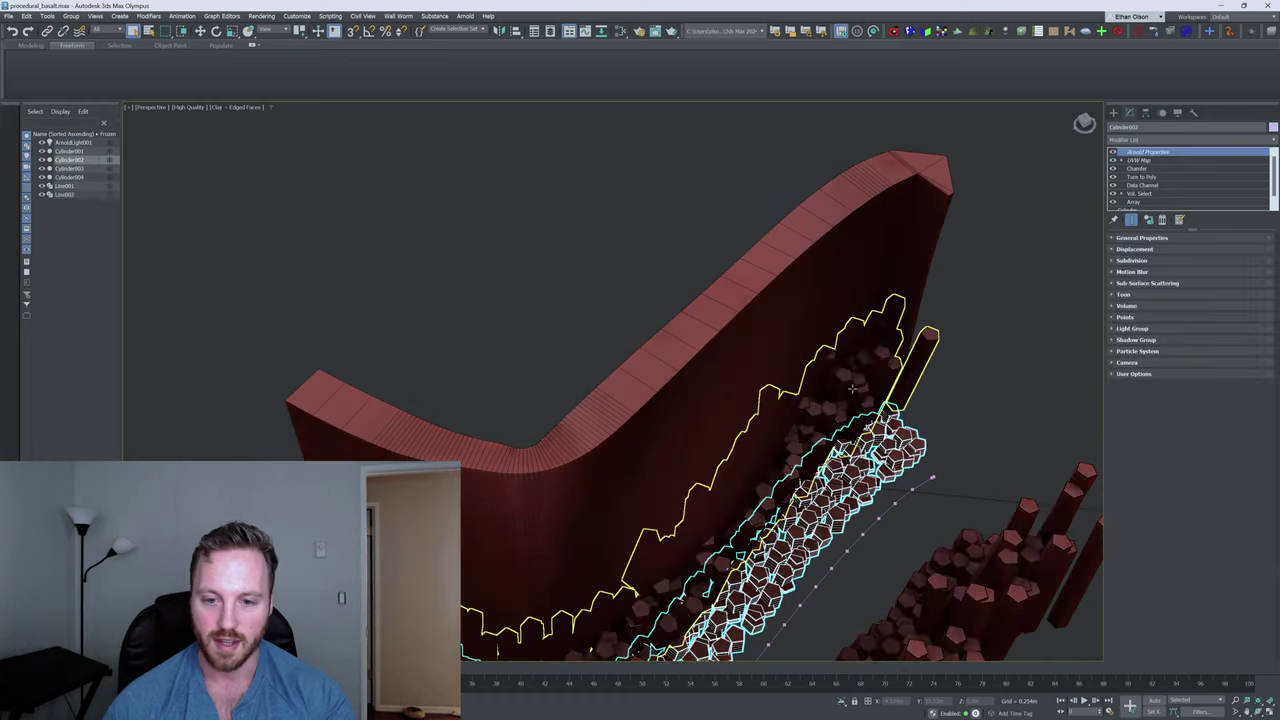
pyautogui.click(1140, 160)
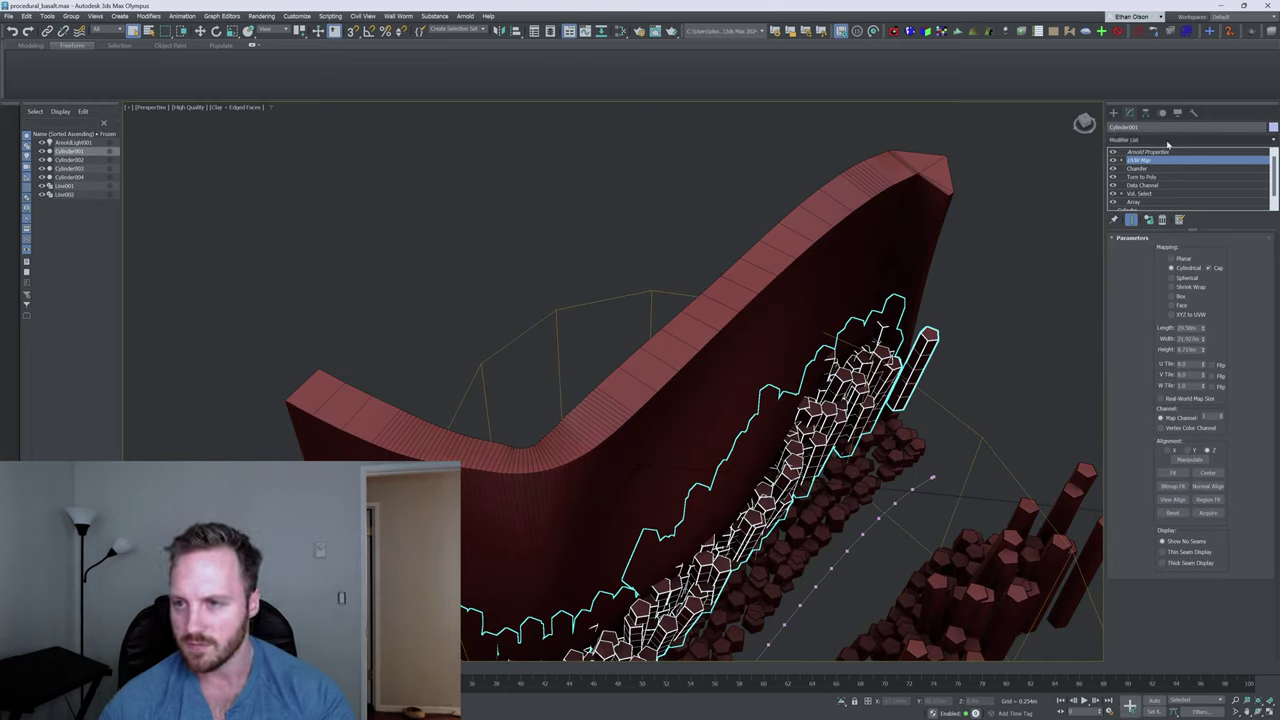
pyautogui.click(1166, 140)
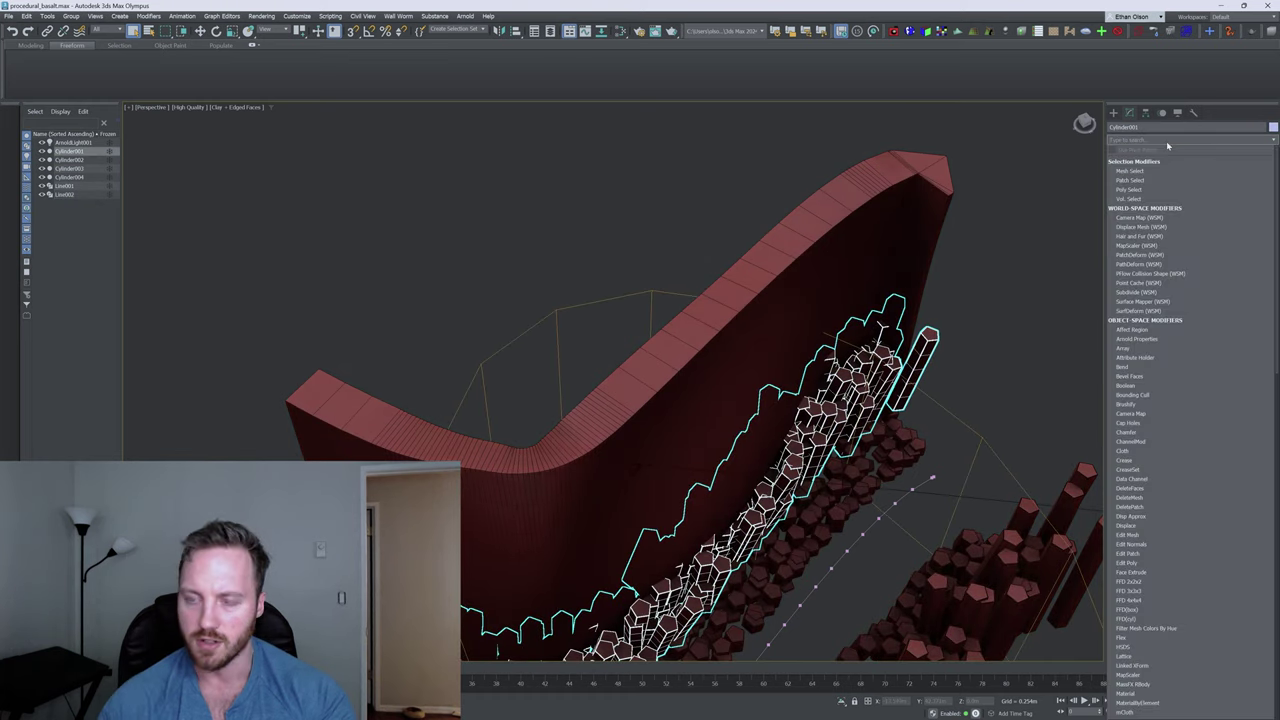
pyautogui.click(1128, 198)
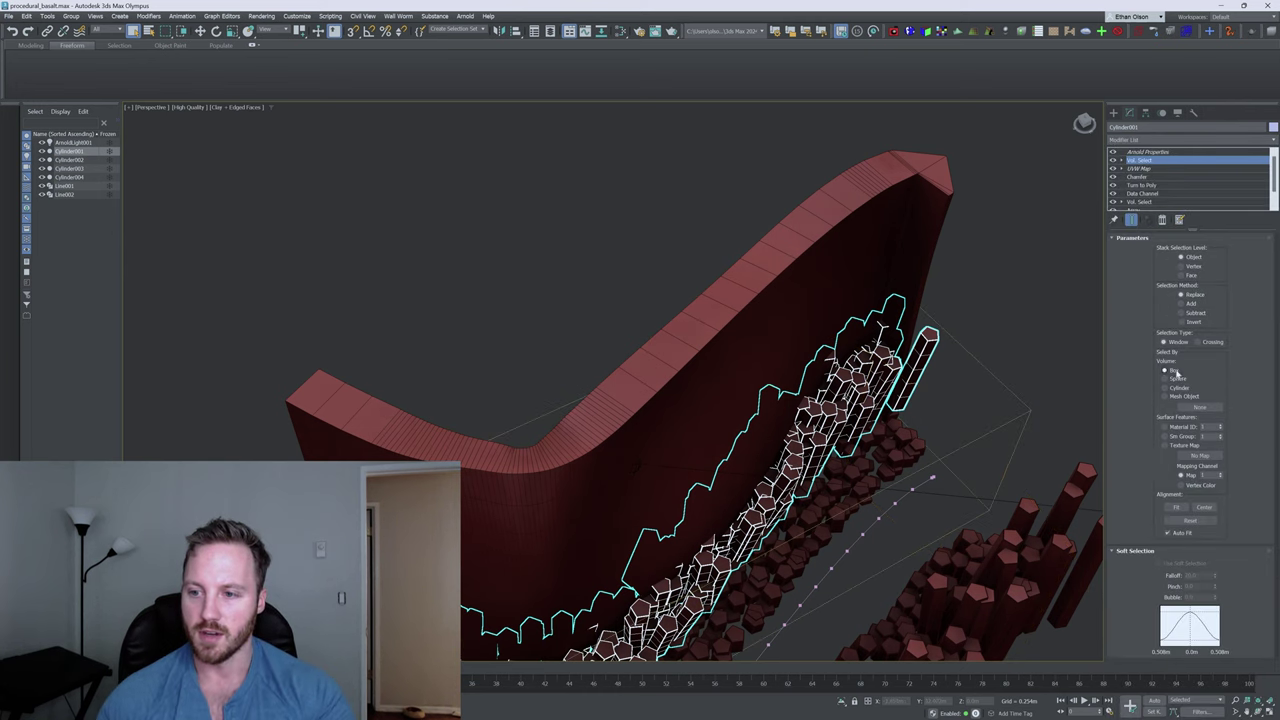
# Set the volume selection to face level and use the thickened wall as its mesh object
pyautogui.click(1203, 408)
pyautogui.click(845, 251)
pyautogui.keyDown('alt'); pyautogui.moveTo(982, 319); pyautogui.dragTo(930, 345, button='middle'); pyautogui.keyUp('alt')
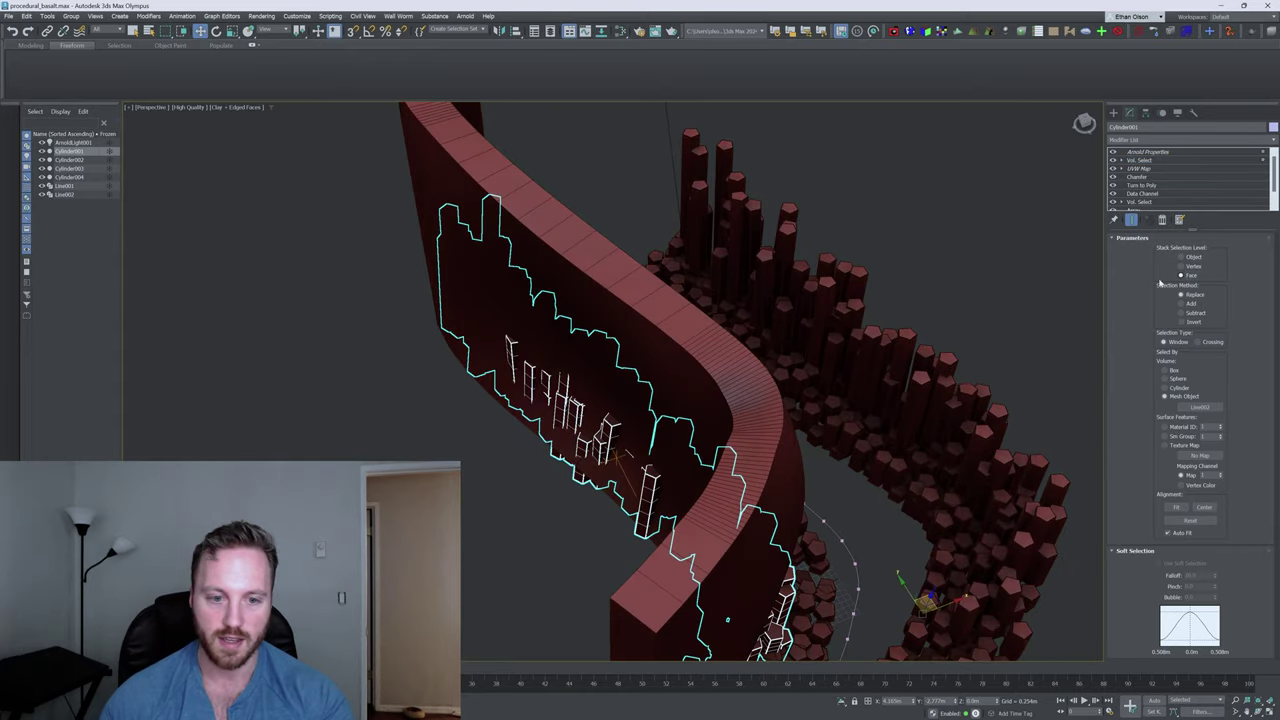
pyautogui.keyDown('alt'); pyautogui.moveTo(958, 333); pyautogui.dragTo(560, 483, button='middle'); pyautogui.keyUp('alt')
pyautogui.scroll(3, 570, 478)
pyautogui.scroll(-4, 560, 483)
pyautogui.keyDown('alt'); pyautogui.moveTo(725, 407); pyautogui.dragTo(731, 389, button='middle'); pyautogui.keyUp('alt')
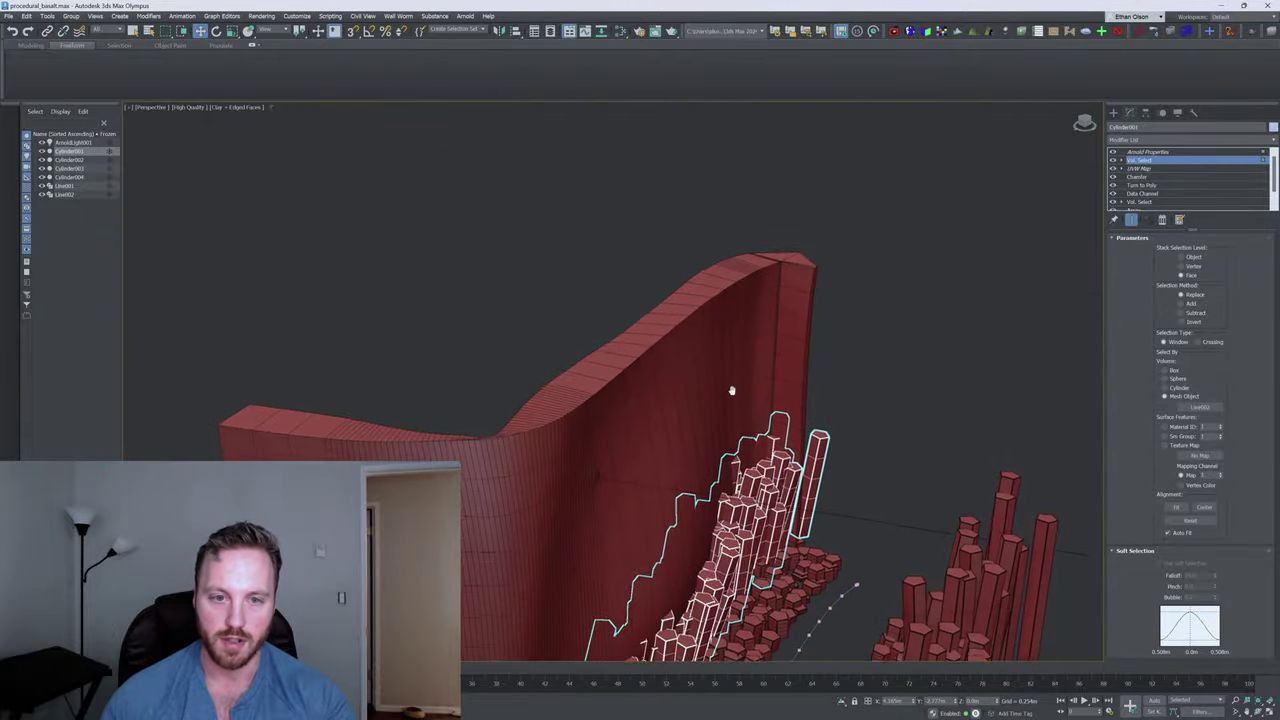
# Add a SelectFaces modifier to the tall cluster and expand the selected faces by element to cover whole columns
pyautogui.click(1159, 140)
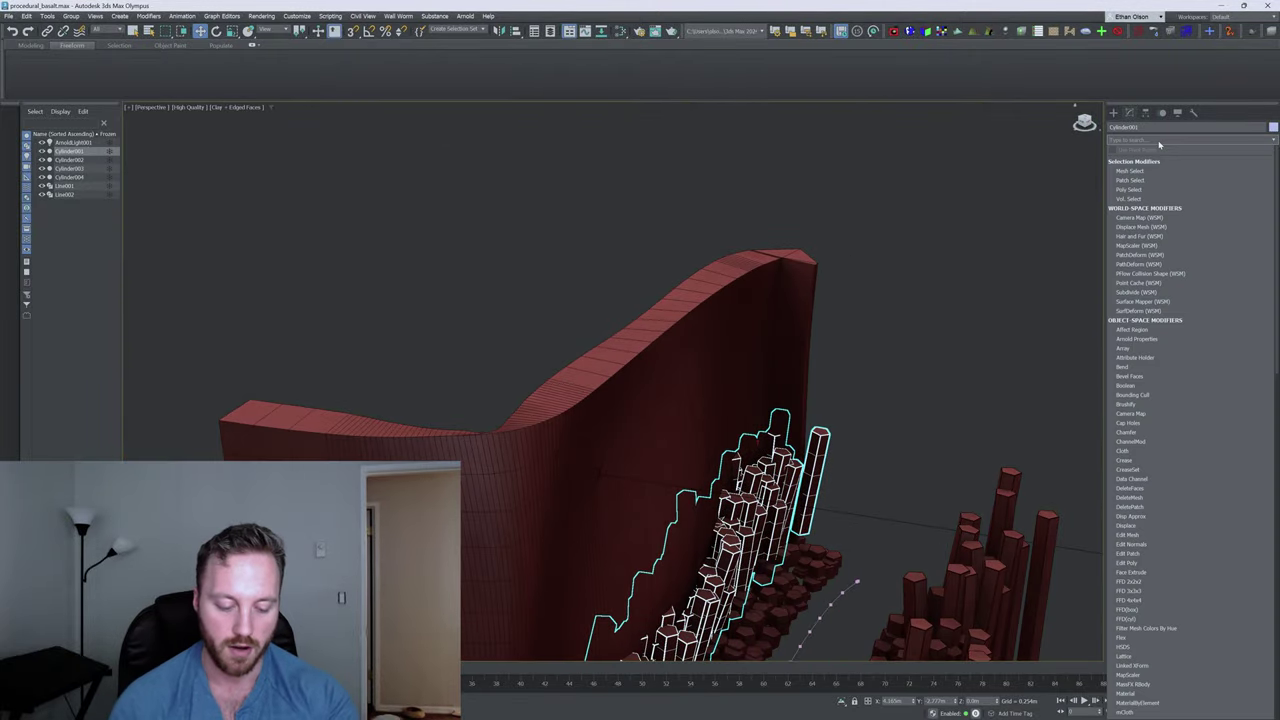
pyautogui.write('sele')
pyautogui.click(1136, 162)
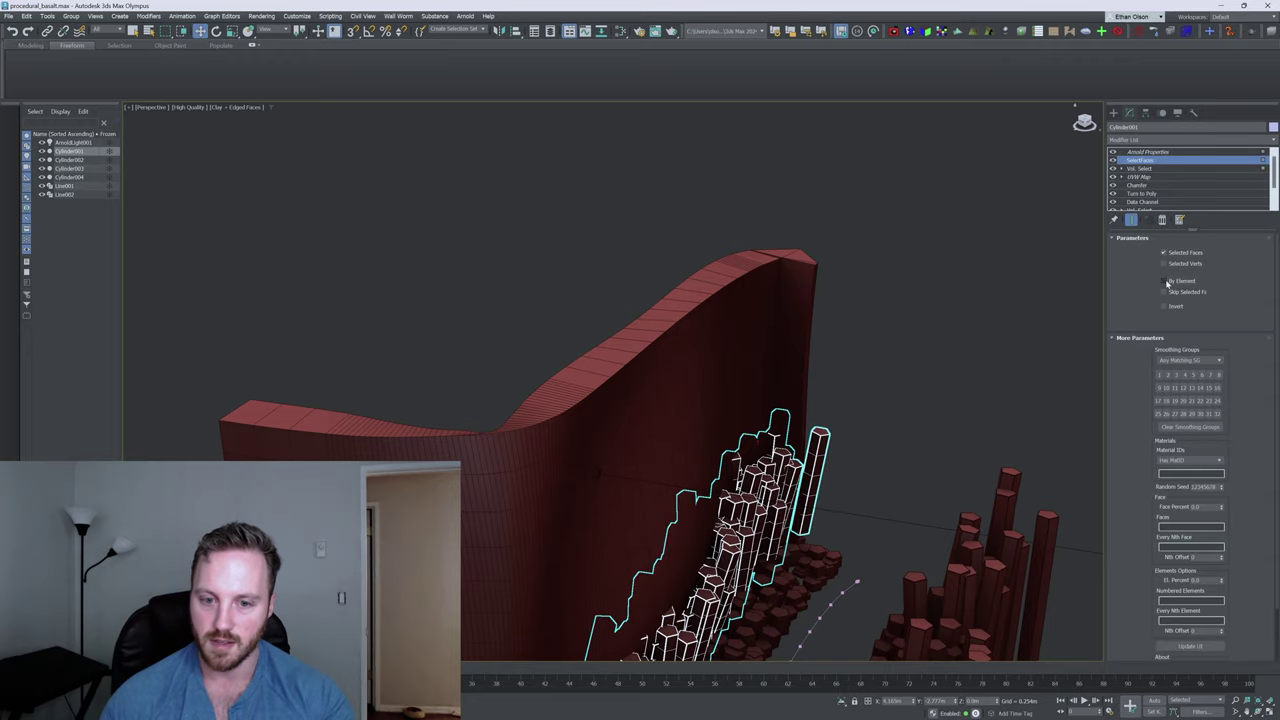
pyautogui.moveTo(752, 396)
pyautogui.keyDown('alt'); pyautogui.mouseDown(button='middle')
pyautogui.moveTo(766, 382)
pyautogui.moveTo(803, 389)
pyautogui.moveTo(758, 386)
pyautogui.mouseUp(button='middle'); pyautogui.keyUp('alt')
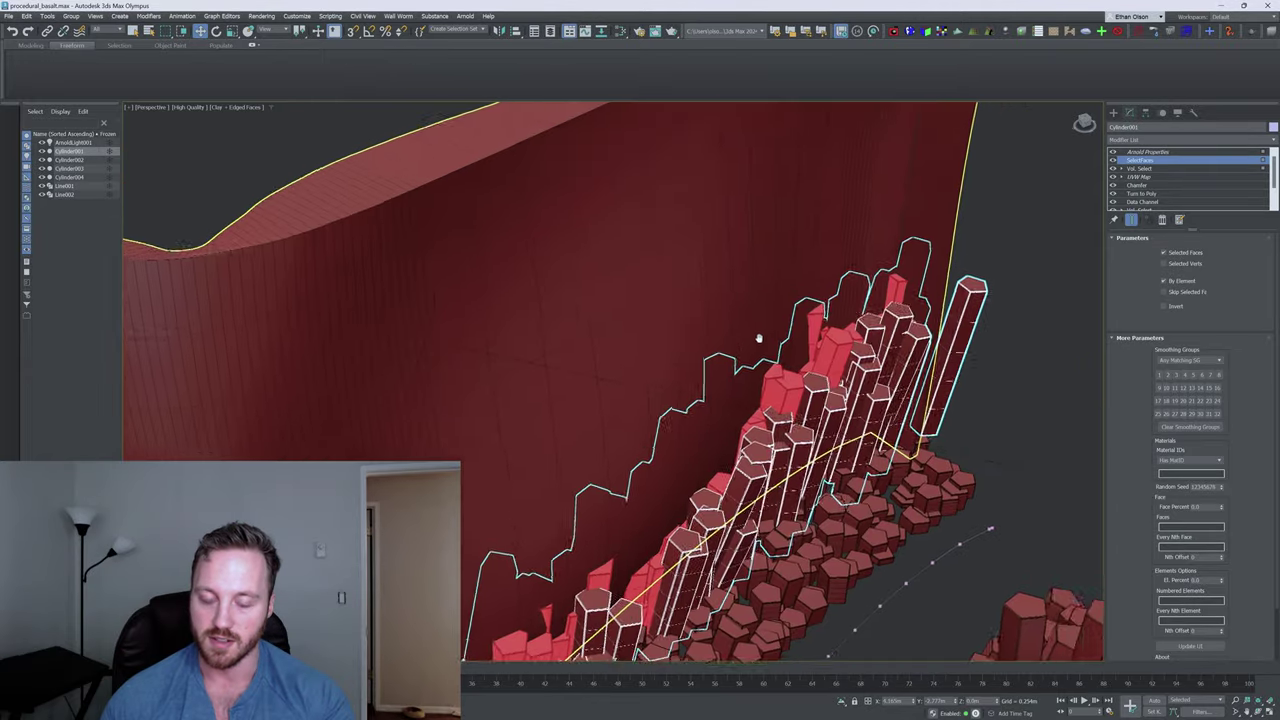
pyautogui.moveTo(757, 337)
pyautogui.keyDown('alt'); pyautogui.mouseDown(button='middle')
pyautogui.moveTo(791, 329)
pyautogui.moveTo(768, 335)
pyautogui.mouseUp(button='middle'); pyautogui.keyUp('alt')
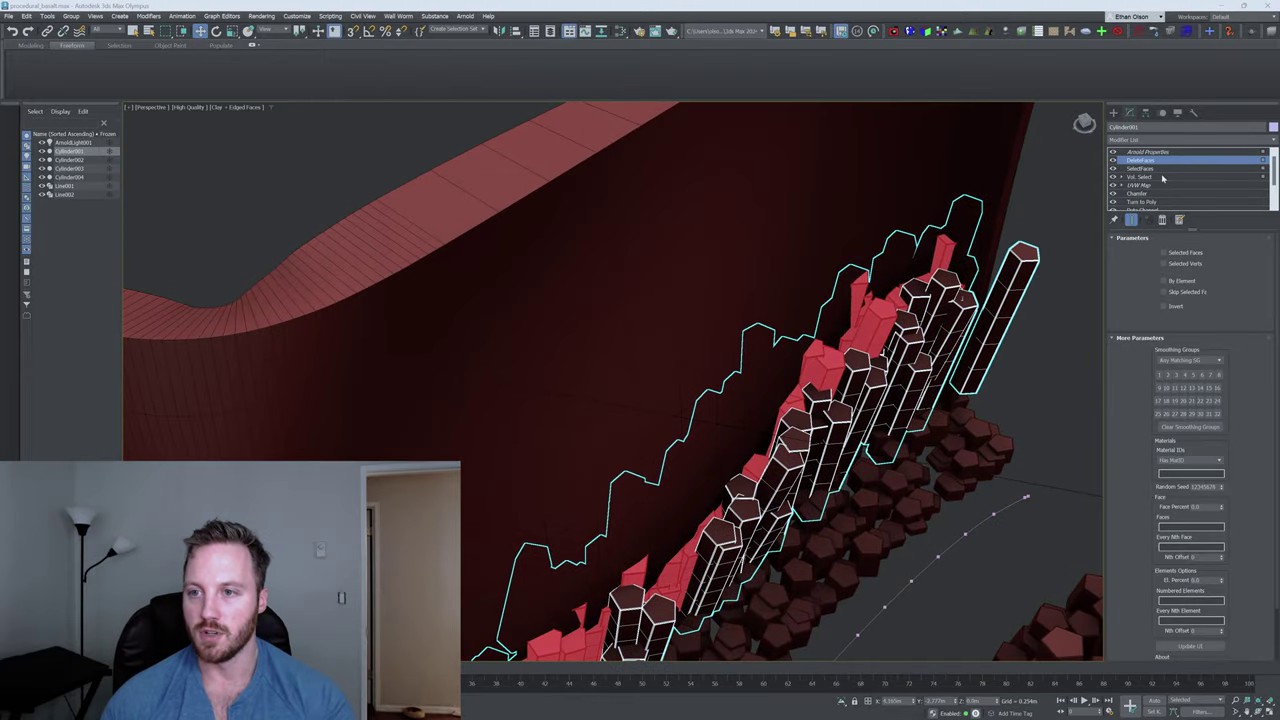
# Remove the SelectFaces modifier and set the DeleteFaces modifier to delete the selected faces by element
pyautogui.rightClick(1156, 172)
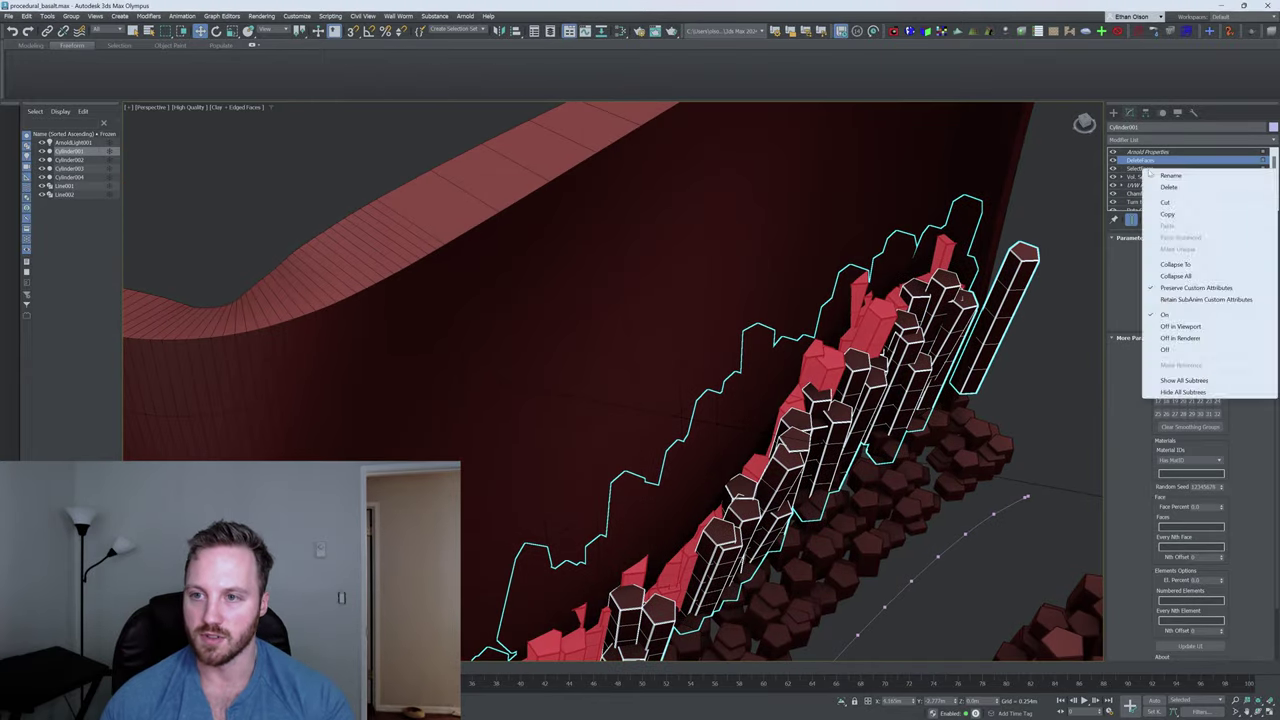
pyautogui.click(1180, 188)
pyautogui.click(1145, 161)
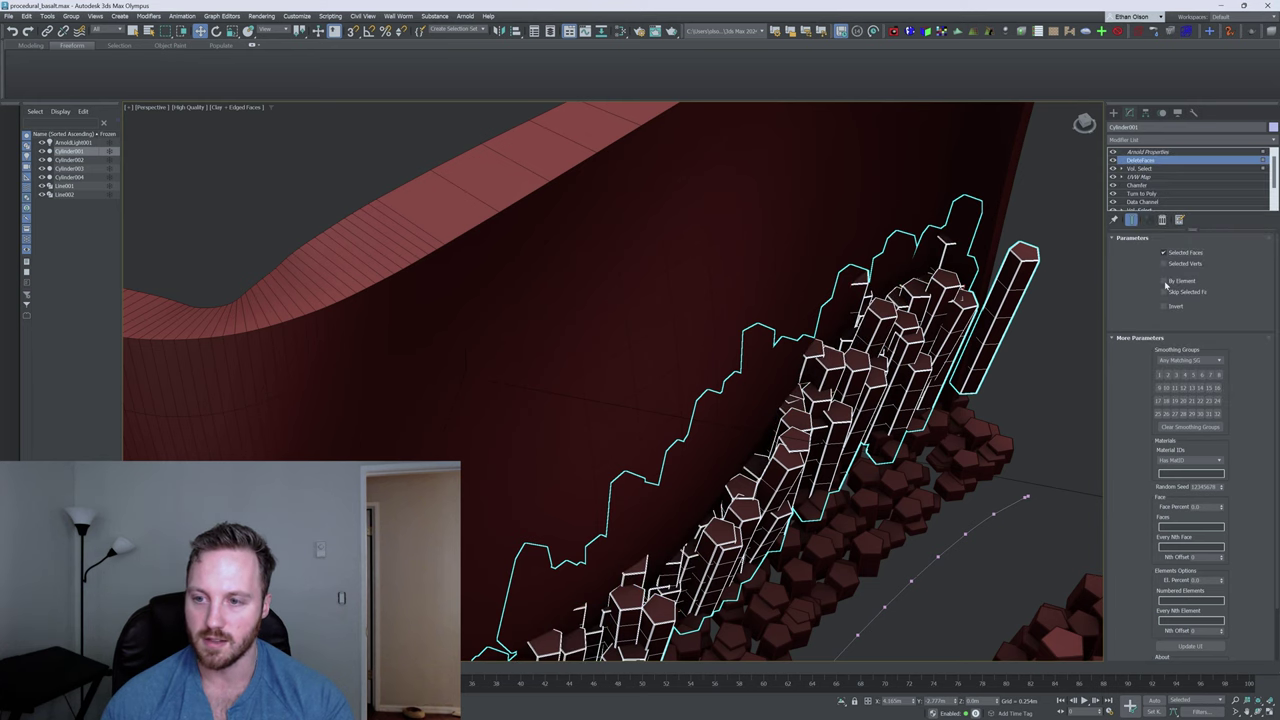
pyautogui.click(1165, 284)
pyautogui.moveTo(850, 314)
pyautogui.keyDown('alt'); pyautogui.mouseDown(button='middle')
pyautogui.moveTo(825, 316)
pyautogui.moveTo(838, 299)
pyautogui.moveTo(800, 305)
pyautogui.moveTo(789, 337)
pyautogui.moveTo(751, 337)
pyautogui.moveTo(809, 337)
pyautogui.moveTo(772, 306)
pyautogui.moveTo(894, 271)
pyautogui.moveTo(834, 327)
pyautogui.moveTo(800, 423)
pyautogui.moveTo(777, 409)
pyautogui.moveTo(853, 369)
pyautogui.mouseUp(button='middle'); pyautogui.keyUp('alt')
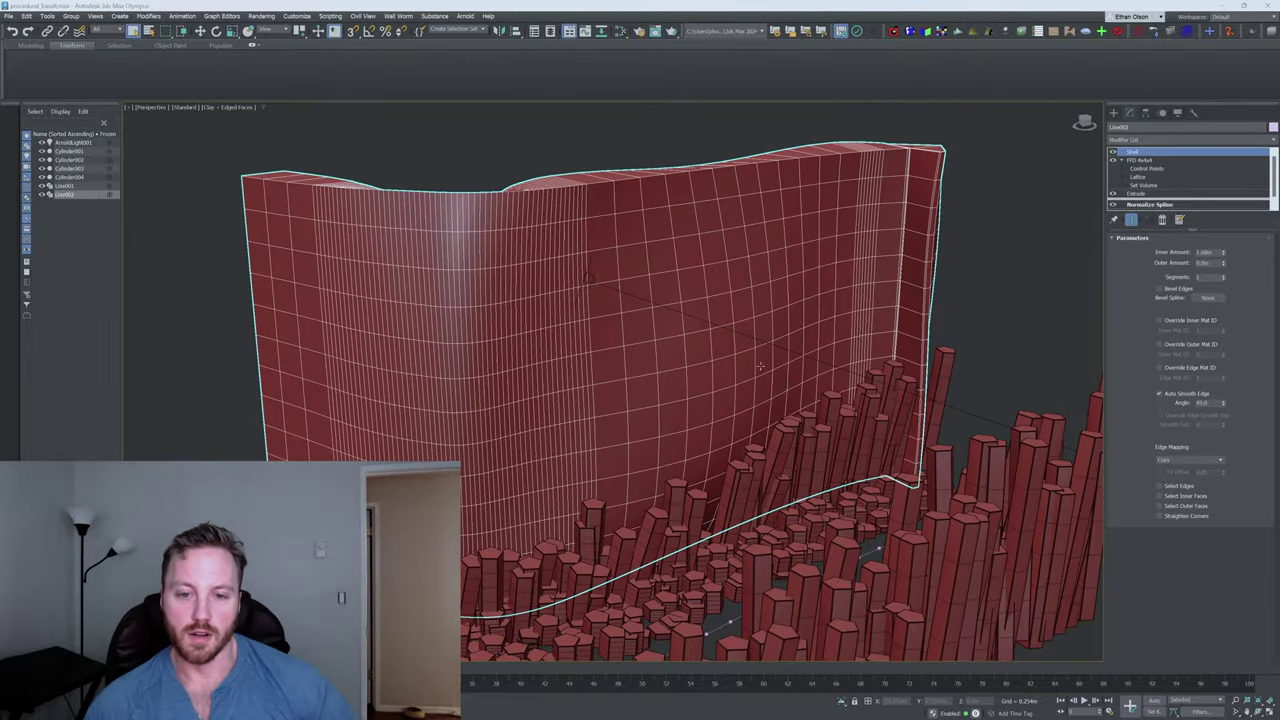
# Clone the shelled wall as an instance
pyautogui.keyDown('alt'); pyautogui.moveTo(823, 367); pyautogui.dragTo(715, 362, button='middle'); pyautogui.keyUp('alt')
pyautogui.scroll(-4, 797, 371)
pyautogui.scroll(5, 786, 370)
pyautogui.scroll(-5, 750, 368)
pyautogui.scroll(3, 720, 367)
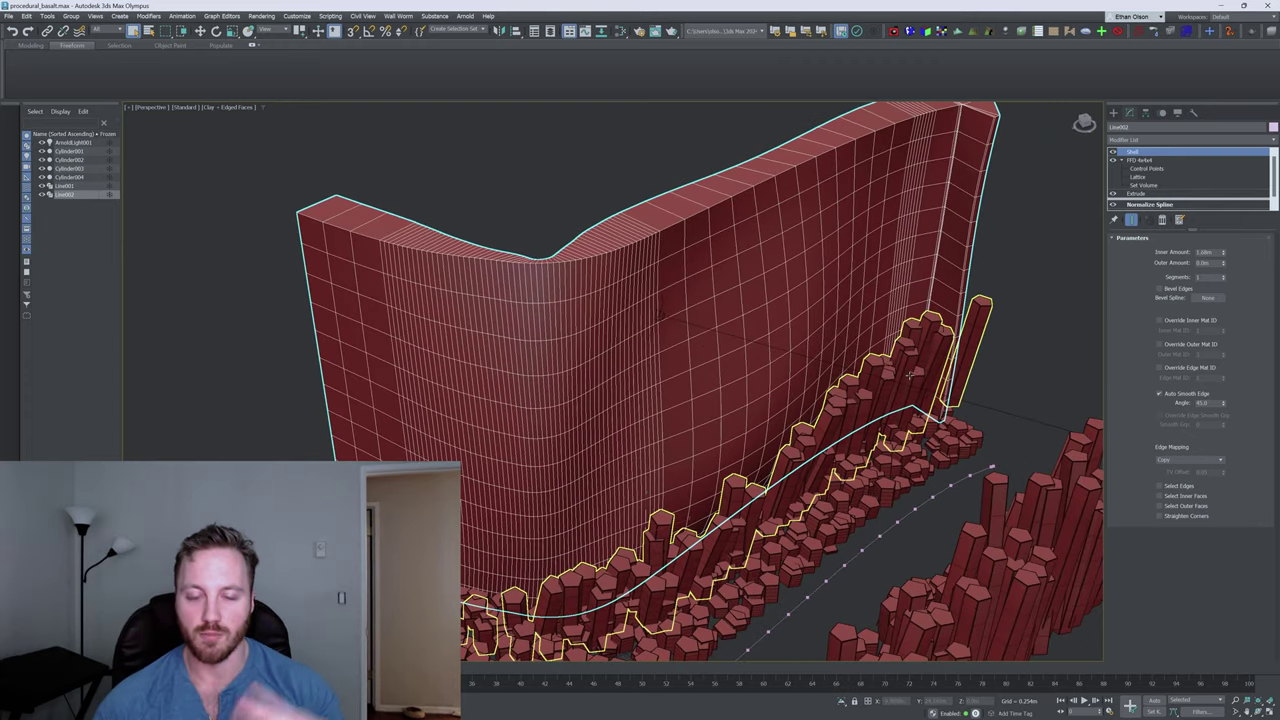
pyautogui.rightClick(752, 324)
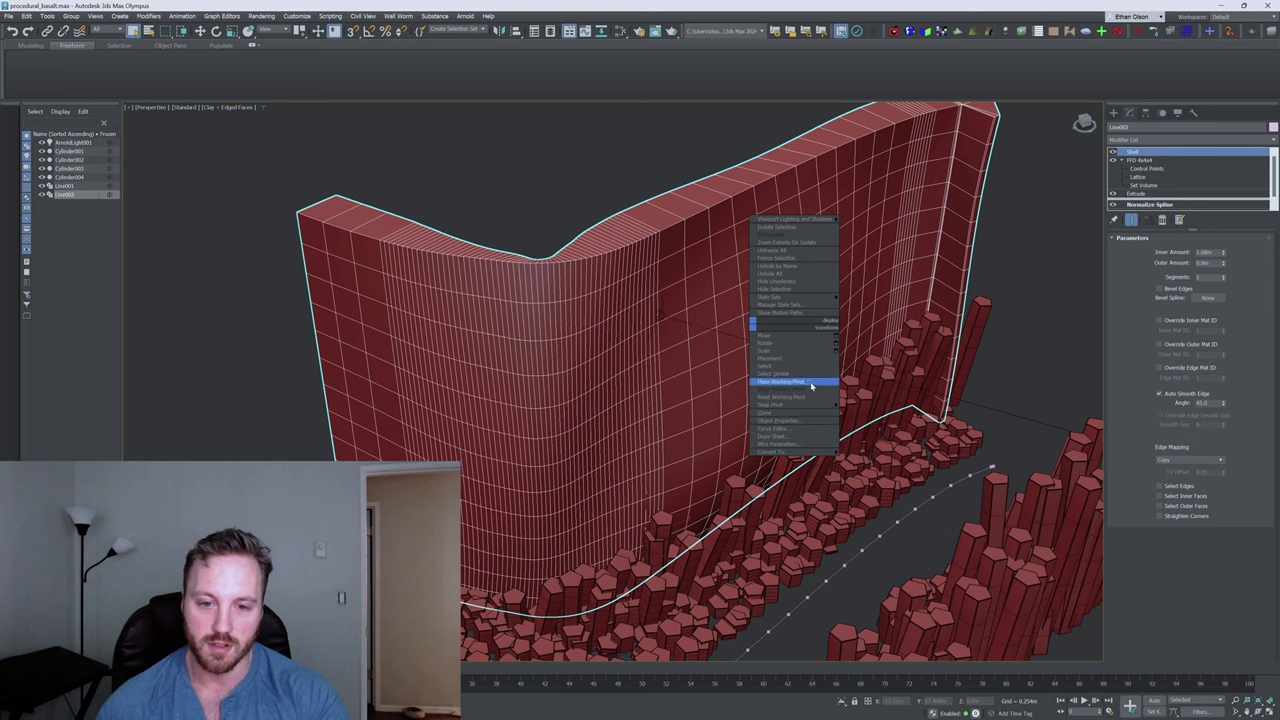
pyautogui.click(800, 413)
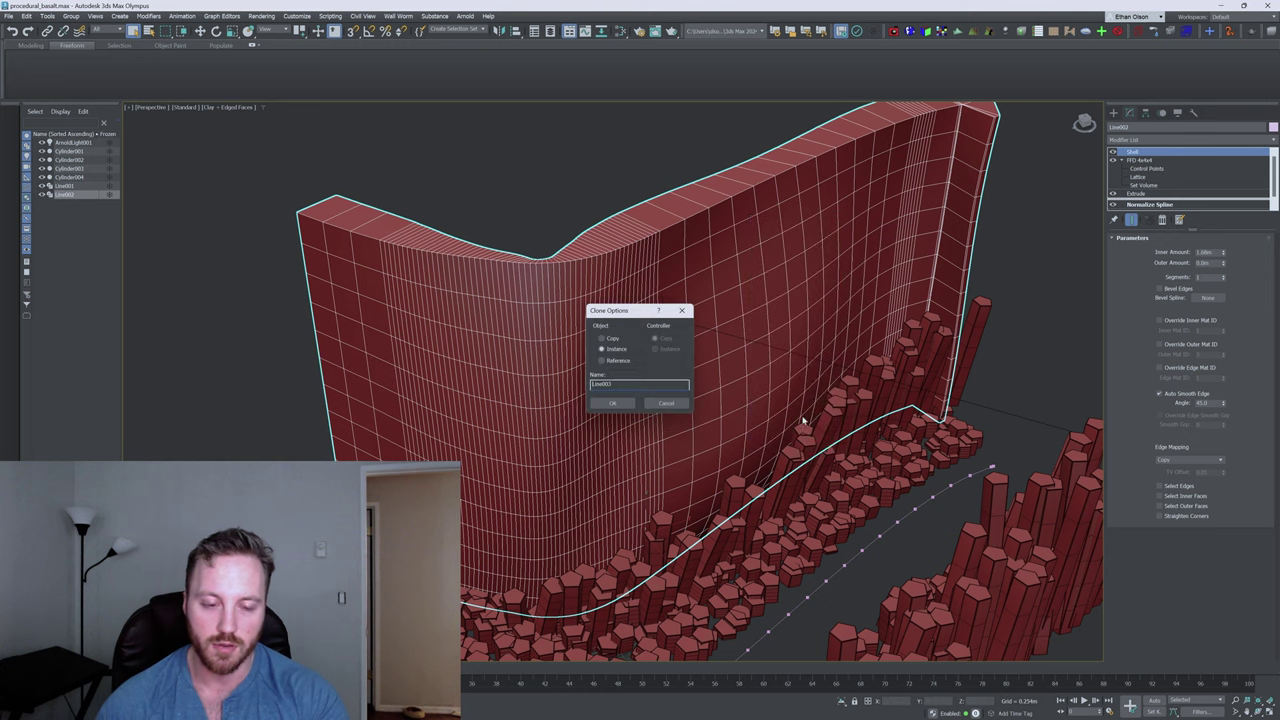
pyautogui.click(613, 403)
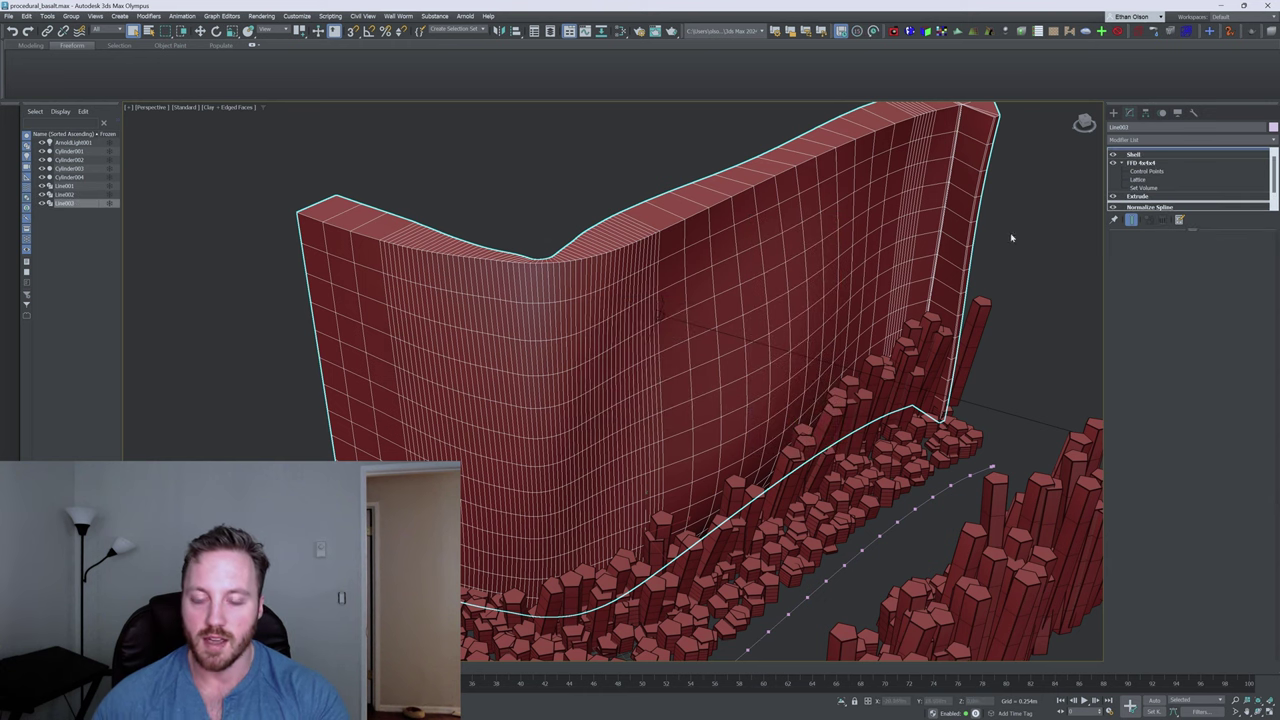
# Move the instanced wall back behind the original wall and select the original wall
pyautogui.keyDown('alt'); pyautogui.moveTo(808, 263); pyautogui.dragTo(816, 262, button='middle'); pyautogui.keyUp('alt')
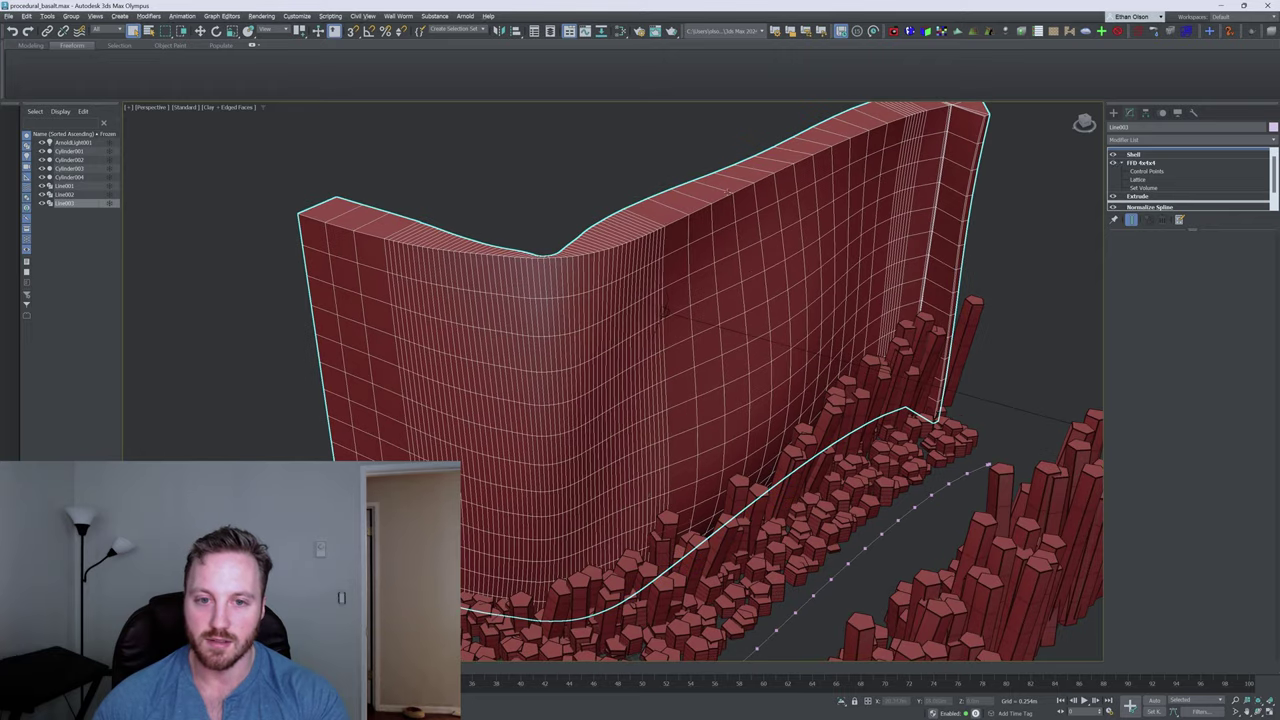
pyautogui.click(716, 133)
pyautogui.click(757, 174)
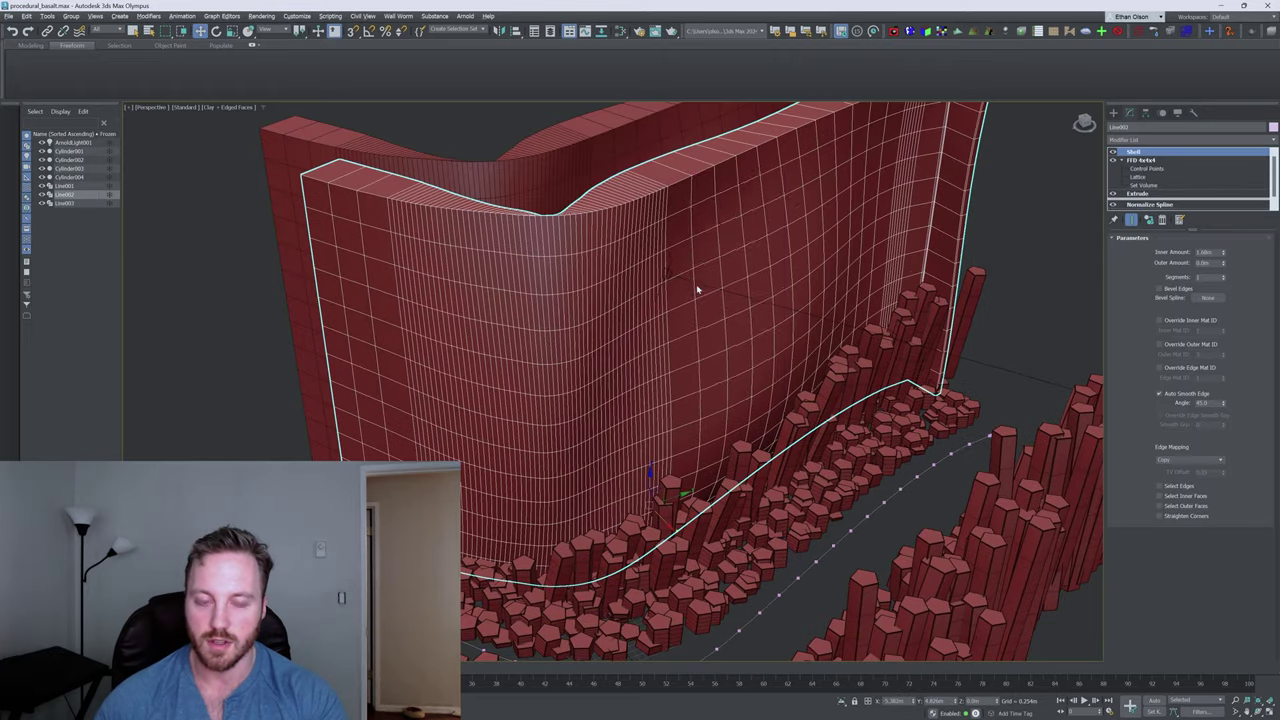
# Hide the original wall and move its instance forward into the original's place against the columns
pyautogui.rightClick(695, 283)
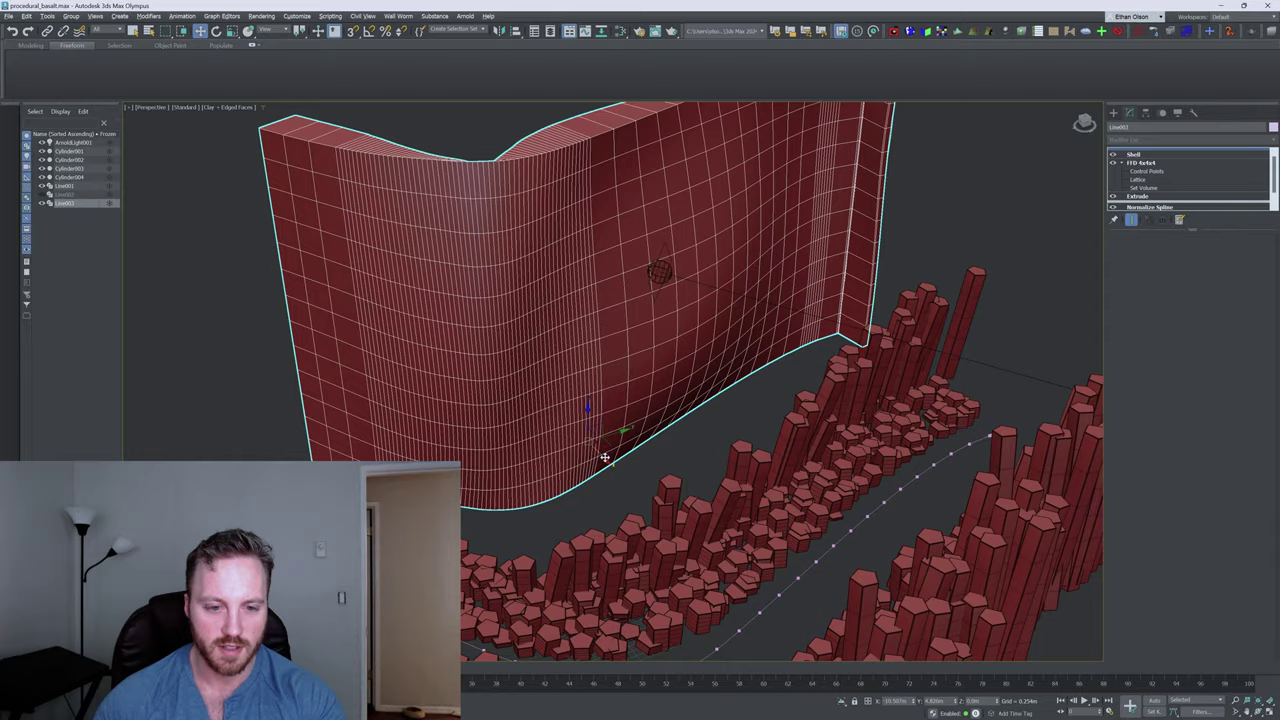
pyautogui.moveTo(604, 456); pyautogui.dragTo(706, 509)
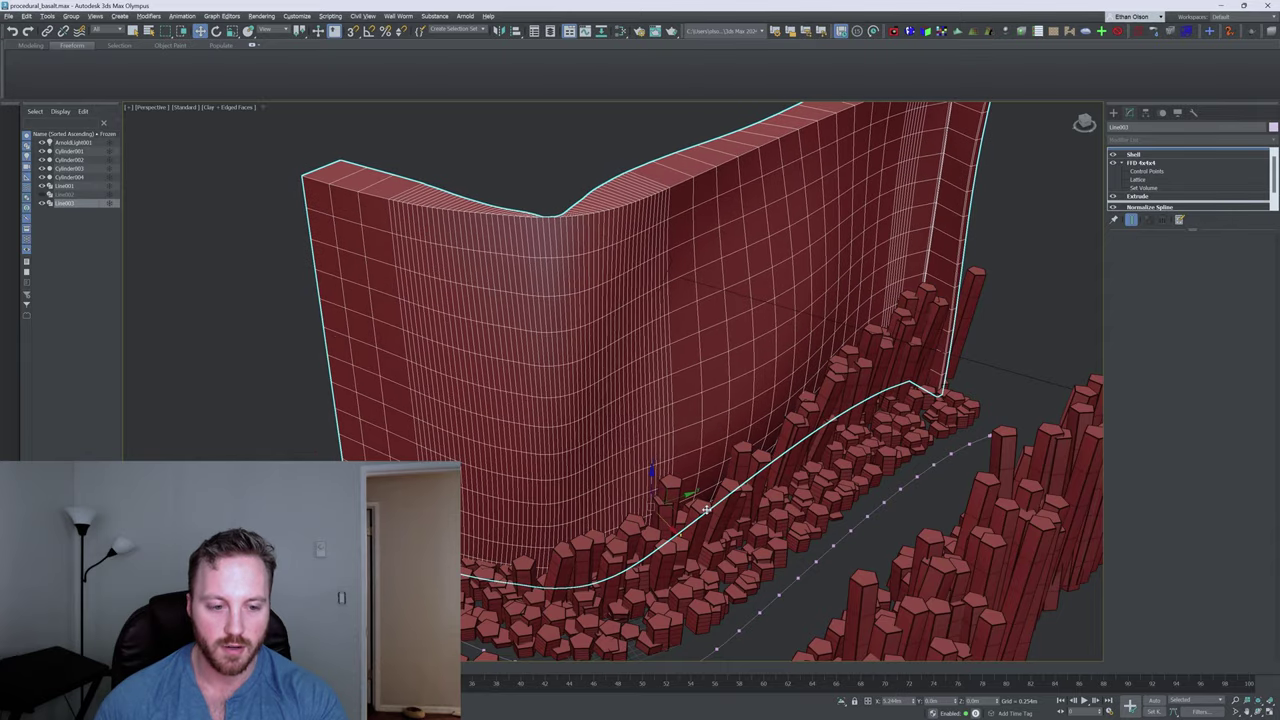
# Add a Boolean modifier to the instanced wall, using the OpenVDB method with a 0.025 m voxel size
pyautogui.click(1140, 144)
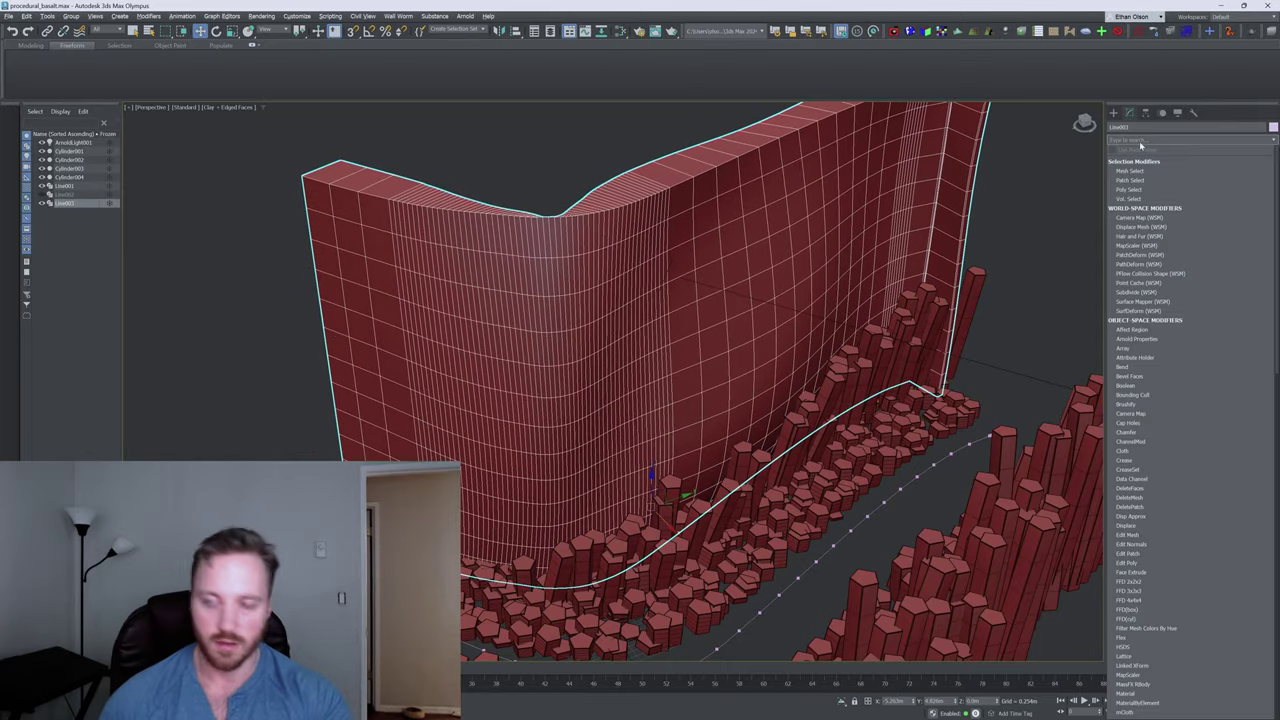
pyautogui.write('bool')
pyautogui.press('Return')
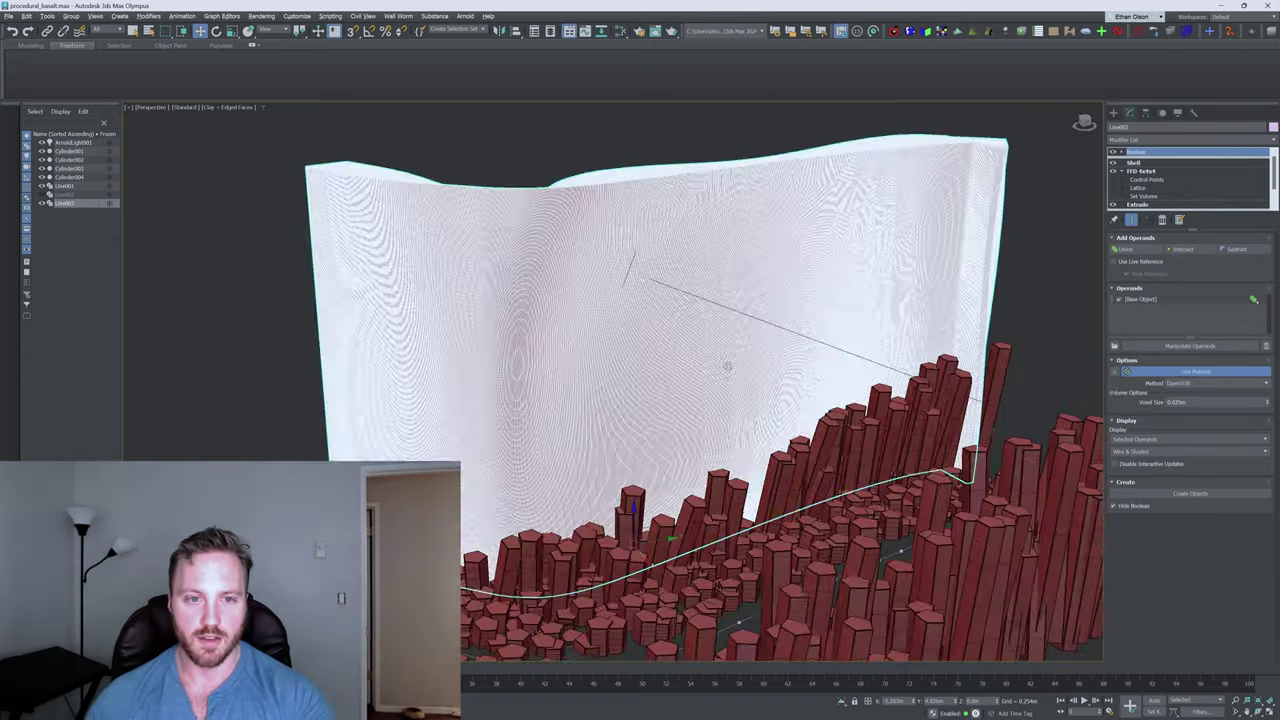
pyautogui.scroll(5, 700, 350)
pyautogui.scroll(-10, 700, 350)
# Add a Displace modifier above the Boolean and assign the rock displacement map from the Slate Material Editor as an instance
pyautogui.click(1148, 145)
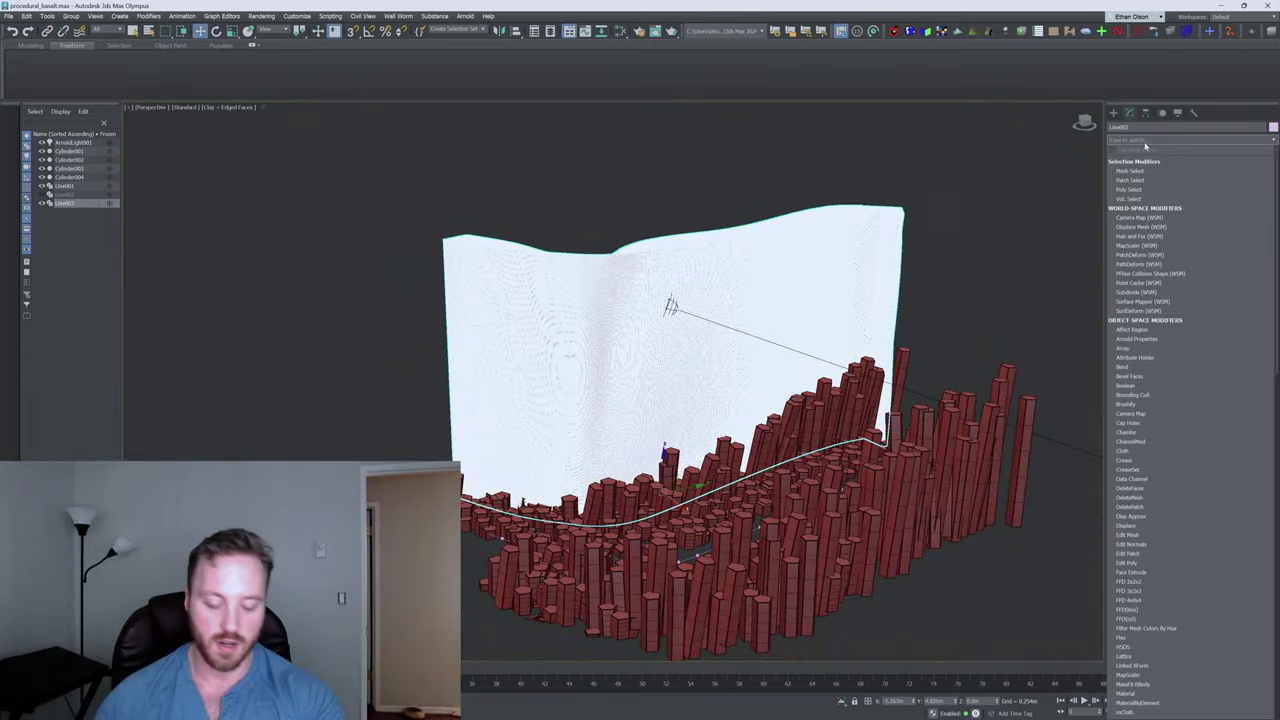
pyautogui.write('disp')
pyautogui.press('Return')
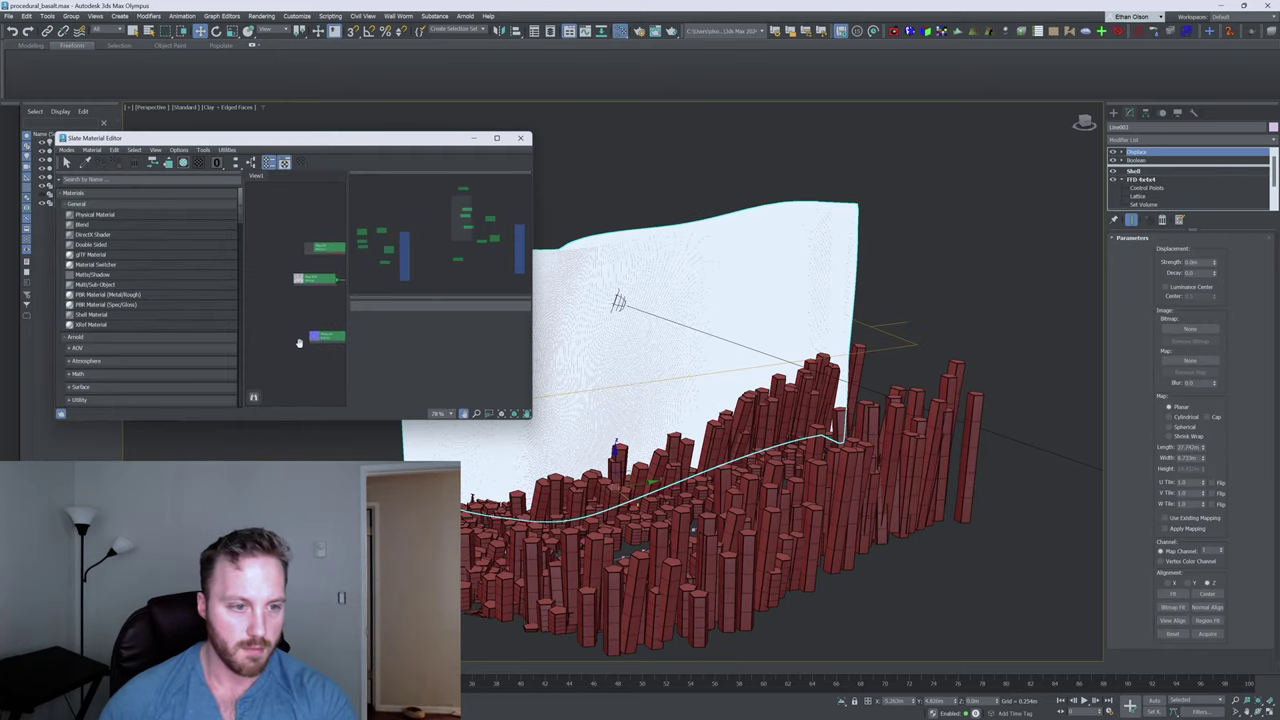
pyautogui.moveTo(279, 339); pyautogui.dragTo(277, 263, button='middle')
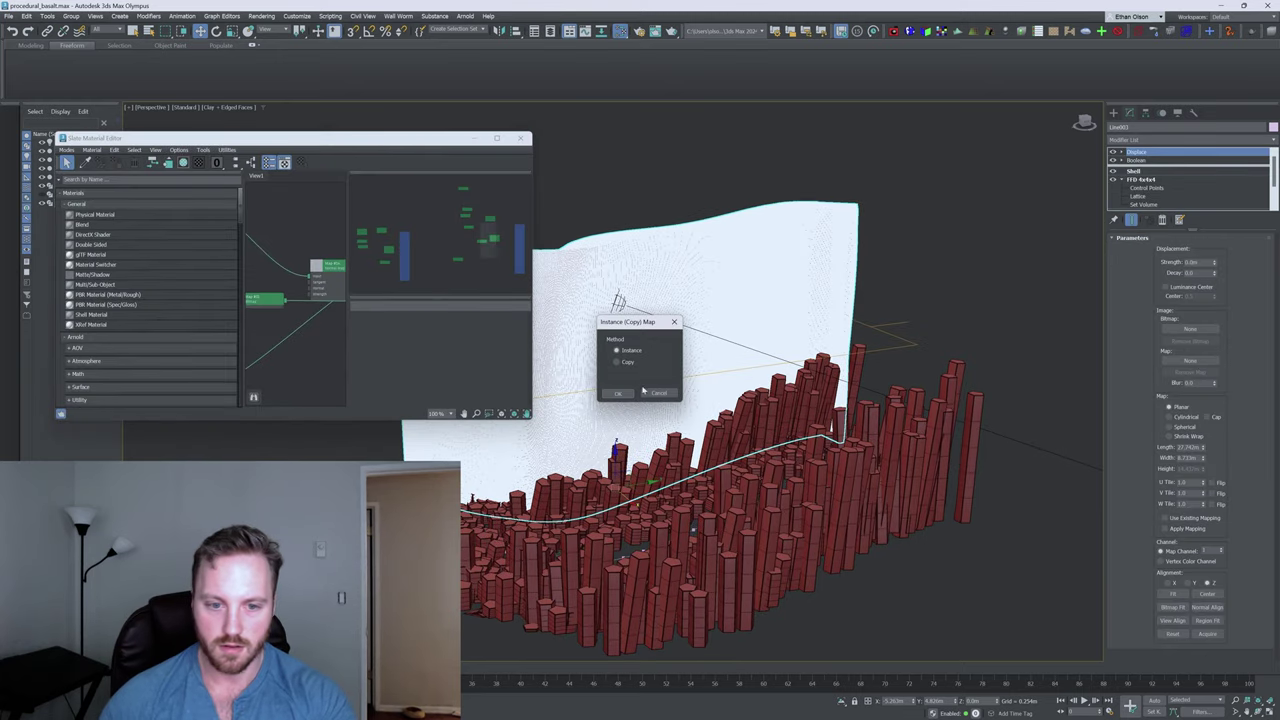
pyautogui.click(671, 375)
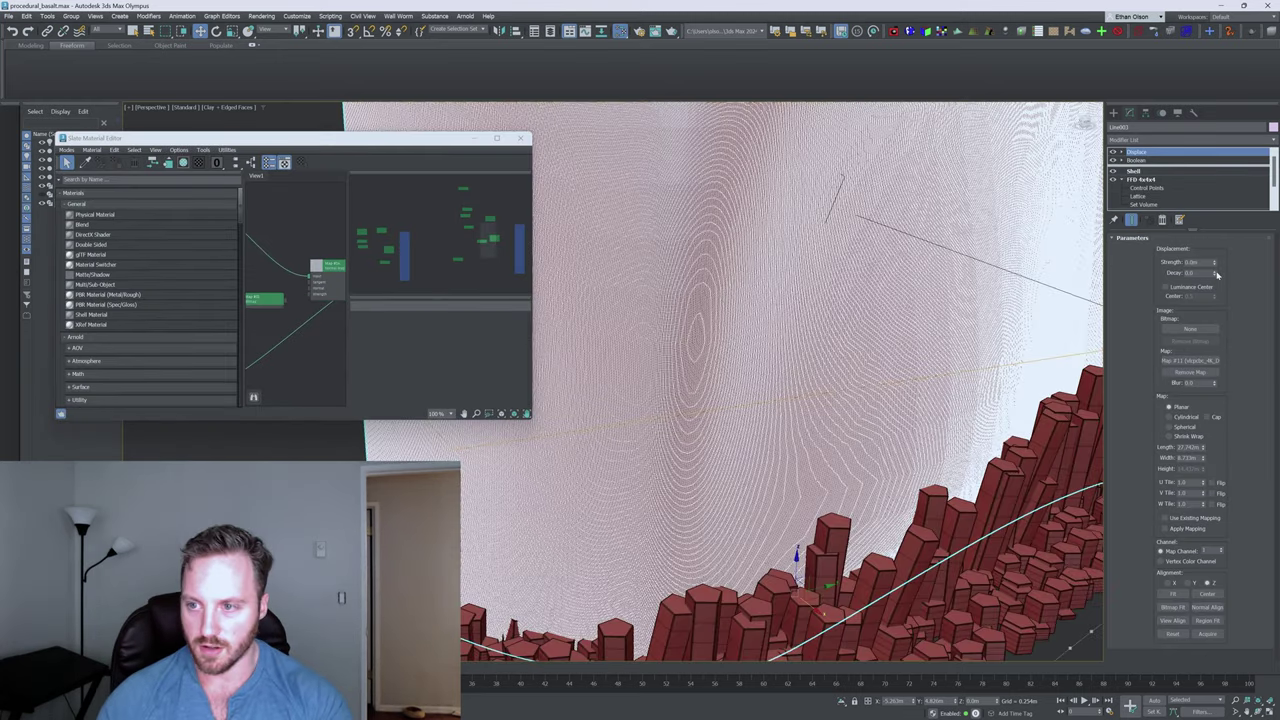
# Enable Luminance Center on the Displace modifier and raise its strength to about 0.74 m
pyautogui.click(1165, 287)
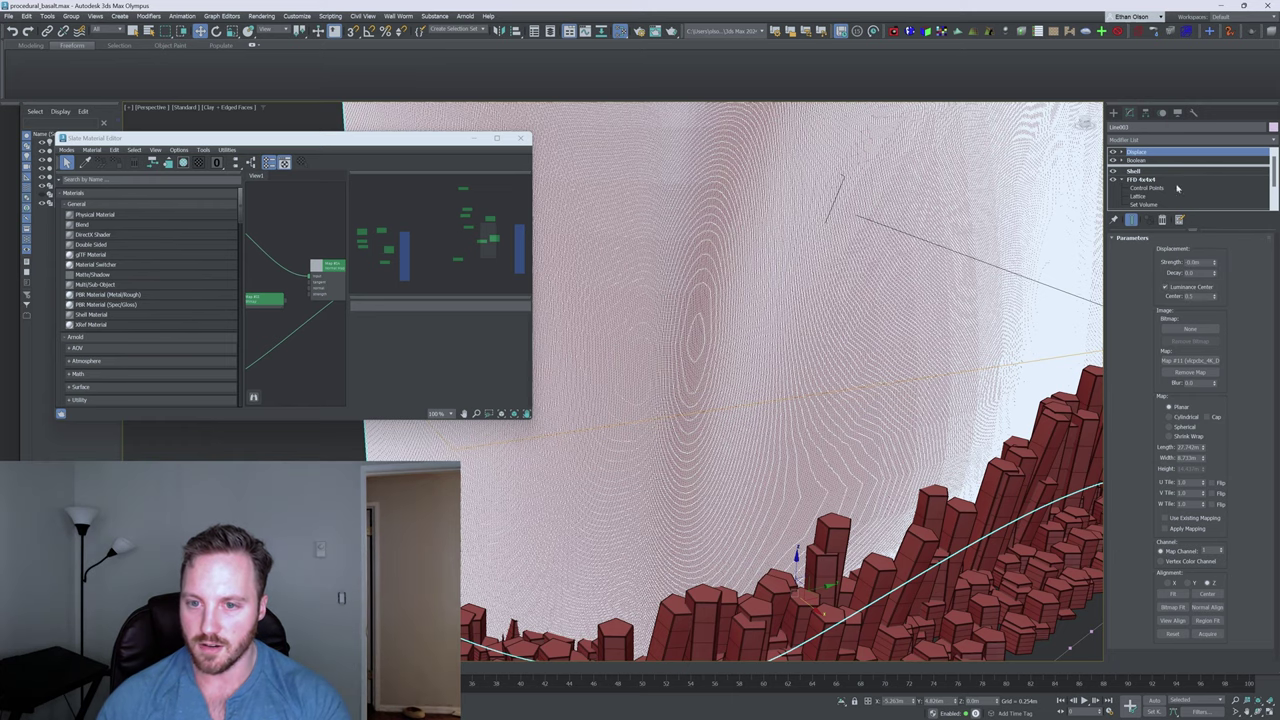
pyautogui.moveTo(1143, 14); pyautogui.dragTo(1113, 558)
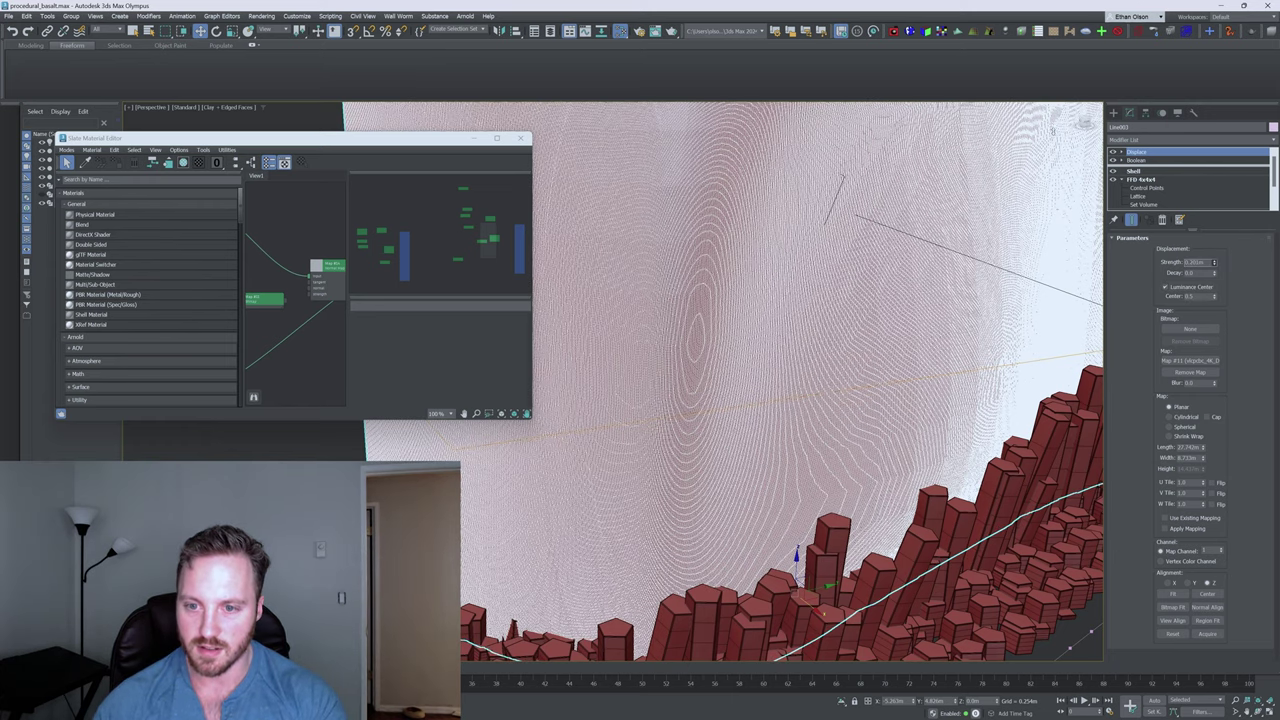
pyautogui.moveTo(1050, 115); pyautogui.dragTo(1183, 428)
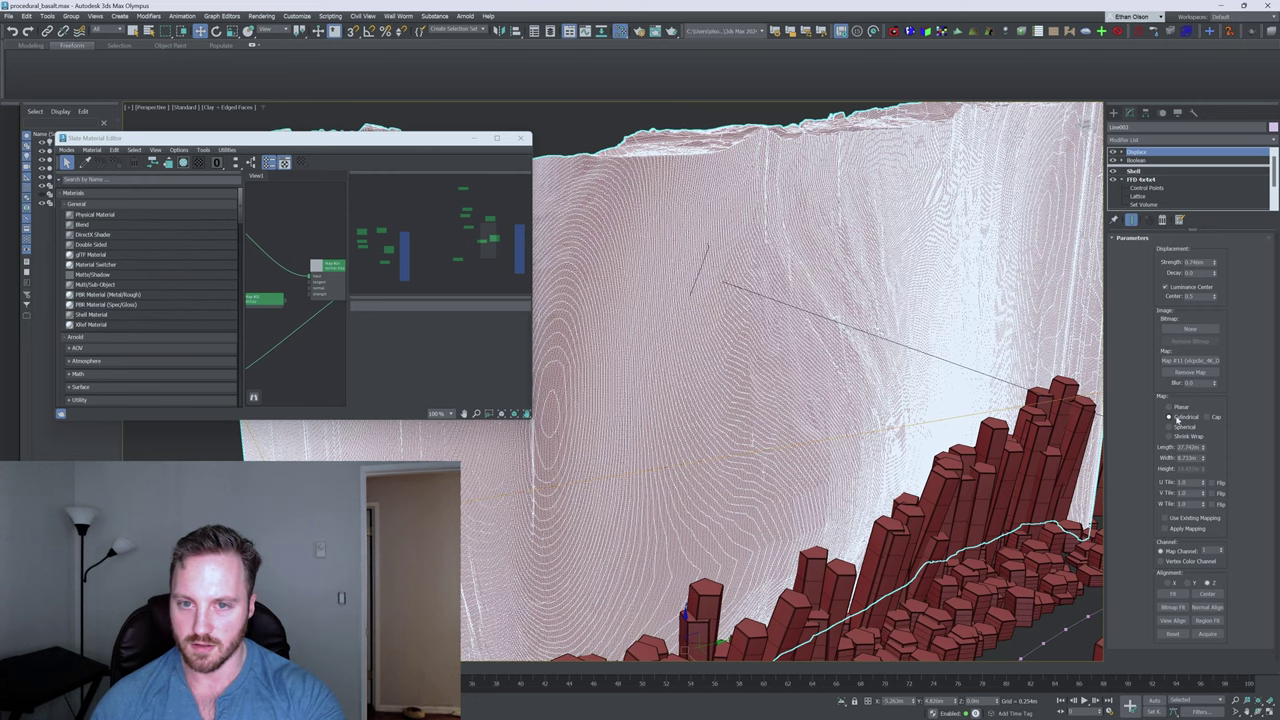
# Try cylindrical mapping on the Displace modifier with edged faces turned off, and switch it to use existing mapping
pyautogui.click(1170, 417)
pyautogui.press('F4')
pyautogui.scroll(-4, 880, 334)
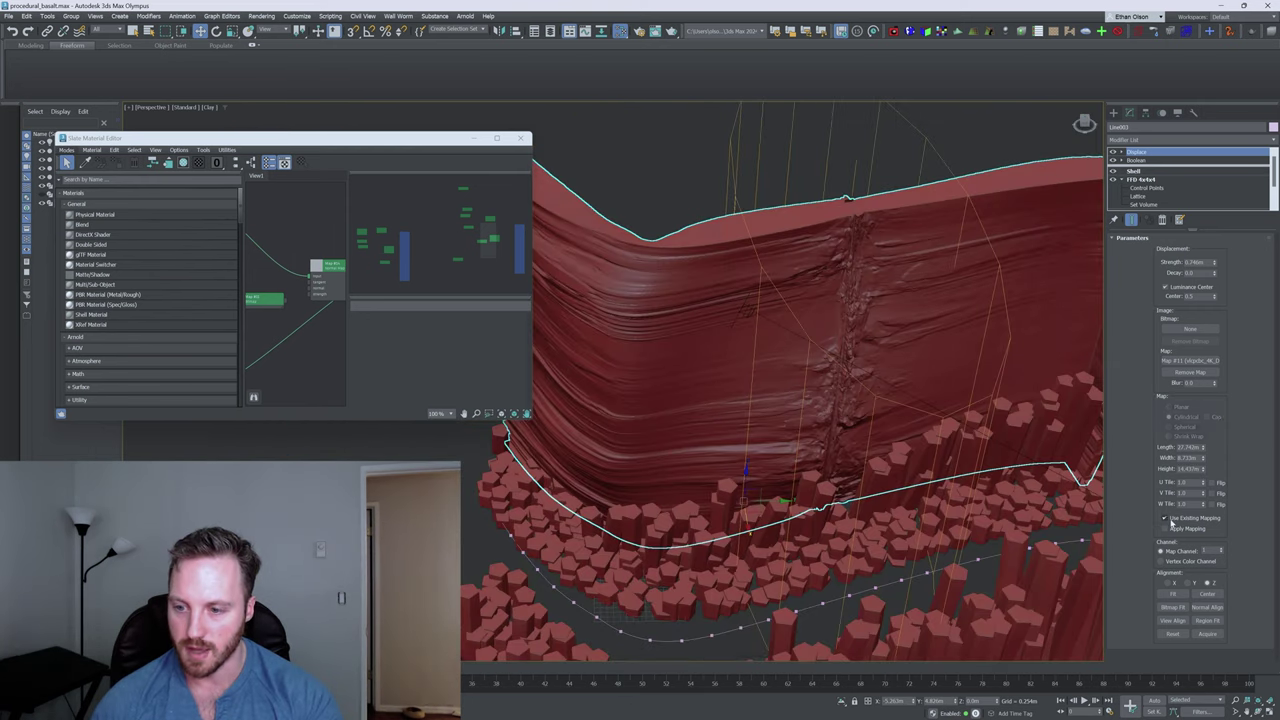
# Insert a UVW Map modifier between the Boolean and Displace modifiers and set its mapping to Box
pyautogui.click(1138, 160)
pyautogui.click(1151, 140)
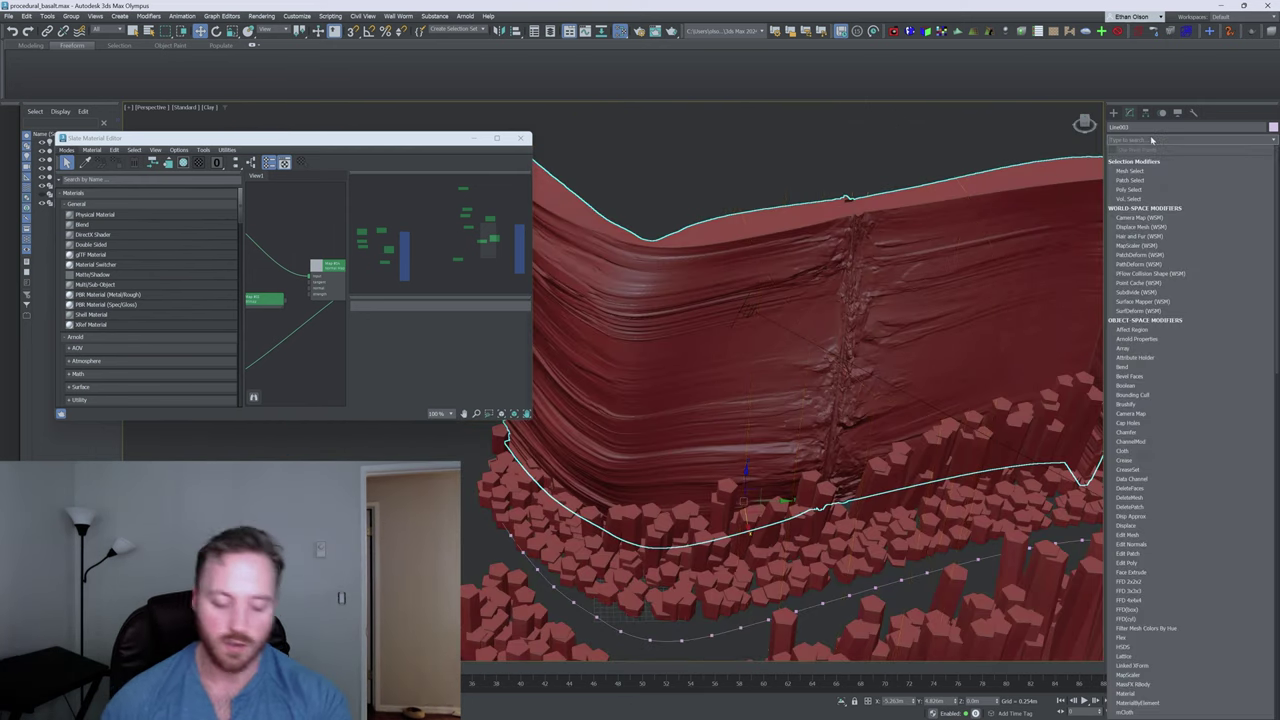
pyautogui.write('uv')
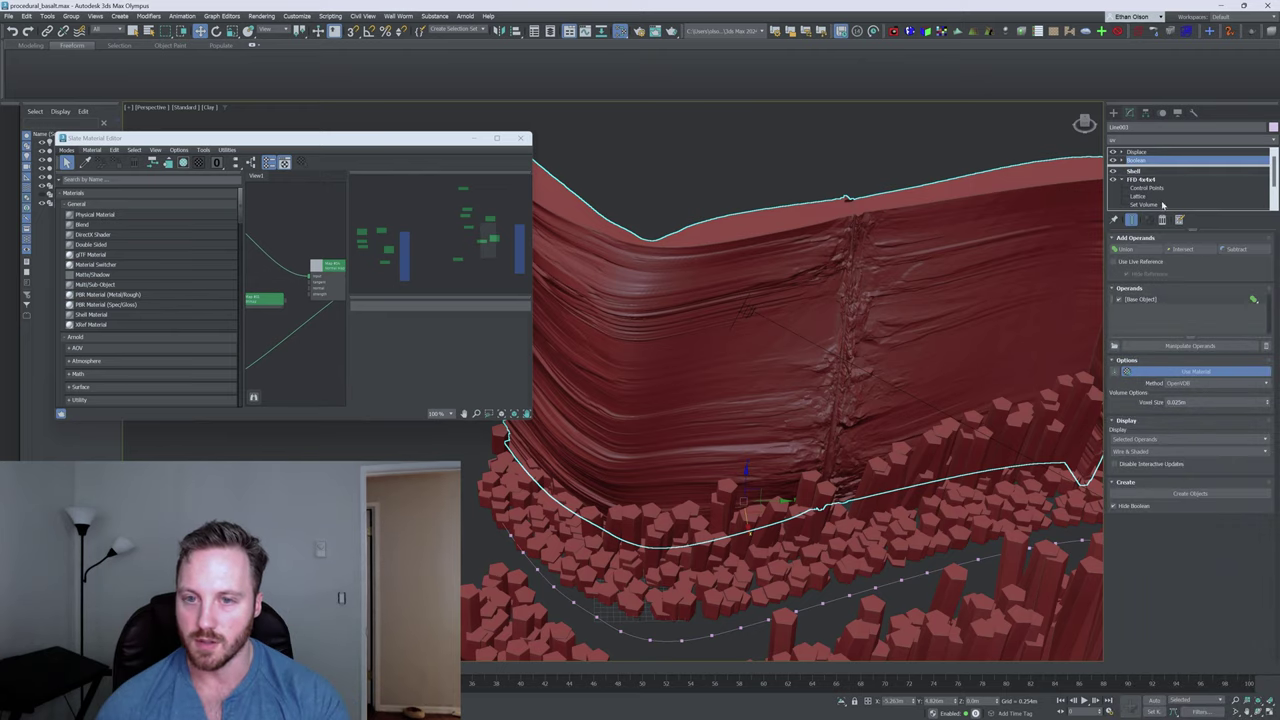
pyautogui.click(1171, 296)
pyautogui.moveTo(846, 346)
pyautogui.keyDown('alt'); pyautogui.mouseDown(button='middle')
pyautogui.moveTo(863, 326)
pyautogui.moveTo(809, 337)
pyautogui.moveTo(854, 328)
pyautogui.mouseUp(button='middle'); pyautogui.keyUp('alt')
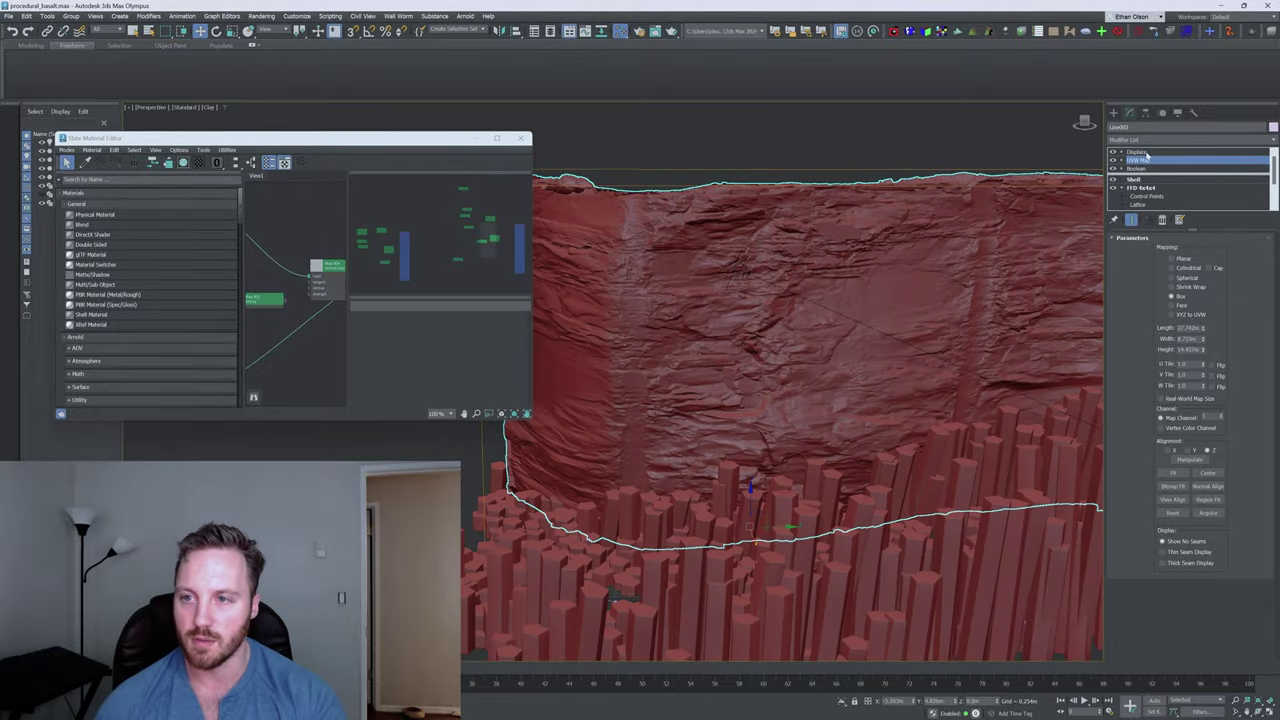
# Copy the wall's Boolean modifier and paste it above the Displace modifier to remesh the displaced surface
pyautogui.rightClick(1144, 169)
pyautogui.click(1167, 215)
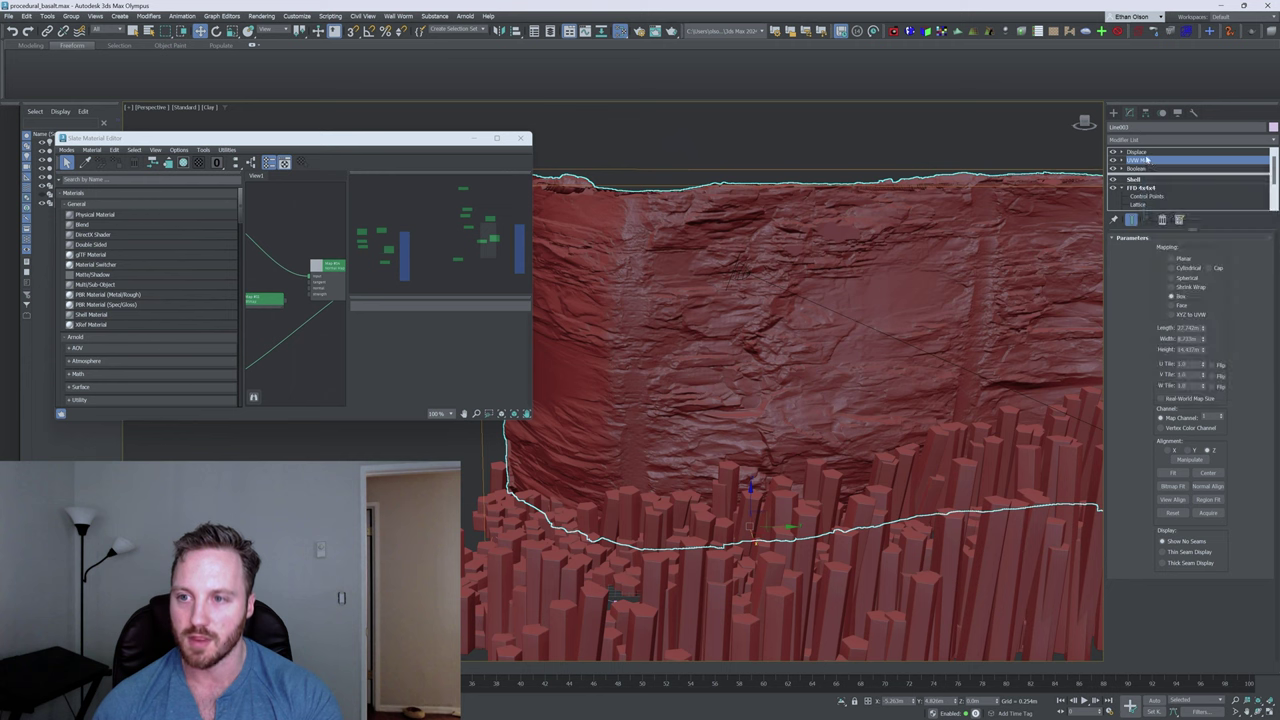
pyautogui.rightClick(1145, 155)
pyautogui.click(1179, 207)
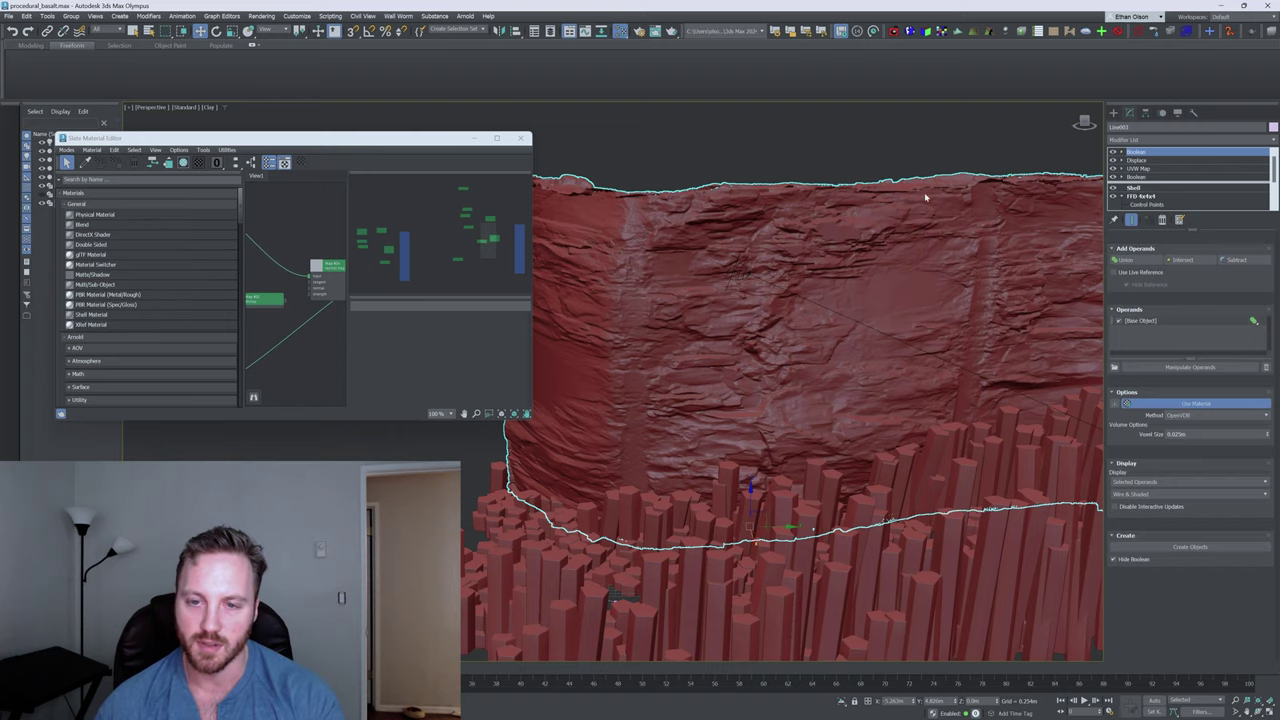
# Examine the displaced wall's remeshed topology up close with edged faces switched on and off
pyautogui.moveTo(934, 181)
pyautogui.keyDown('alt'); pyautogui.mouseDown(button='middle')
pyautogui.moveTo(929, 209)
pyautogui.moveTo(949, 243)
pyautogui.moveTo(953, 202)
pyautogui.moveTo(786, 366)
pyautogui.moveTo(686, 357)
pyautogui.moveTo(840, 343)
pyautogui.moveTo(777, 349)
pyautogui.moveTo(789, 331)
pyautogui.moveTo(771, 353)
pyautogui.moveTo(794, 366)
pyautogui.moveTo(803, 334)
pyautogui.moveTo(763, 351)
pyautogui.moveTo(778, 355)
pyautogui.moveTo(761, 348)
pyautogui.moveTo(769, 409)
pyautogui.moveTo(740, 420)
pyautogui.moveTo(758, 400)
pyautogui.moveTo(724, 438)
pyautogui.mouseUp(button='middle'); pyautogui.keyUp('alt')
pyautogui.press('F4')
pyautogui.scroll(5, 772, 312)
pyautogui.scroll(-4, 772, 312)
pyautogui.press('F4')
pyautogui.scroll(-5, 765, 362)
# Enlarge the Slate Material Editor to view the material graph and preview the wall in Arnold RenderView
pyautogui.moveTo(413, 288); pyautogui.dragTo(382, 281, button='middle')
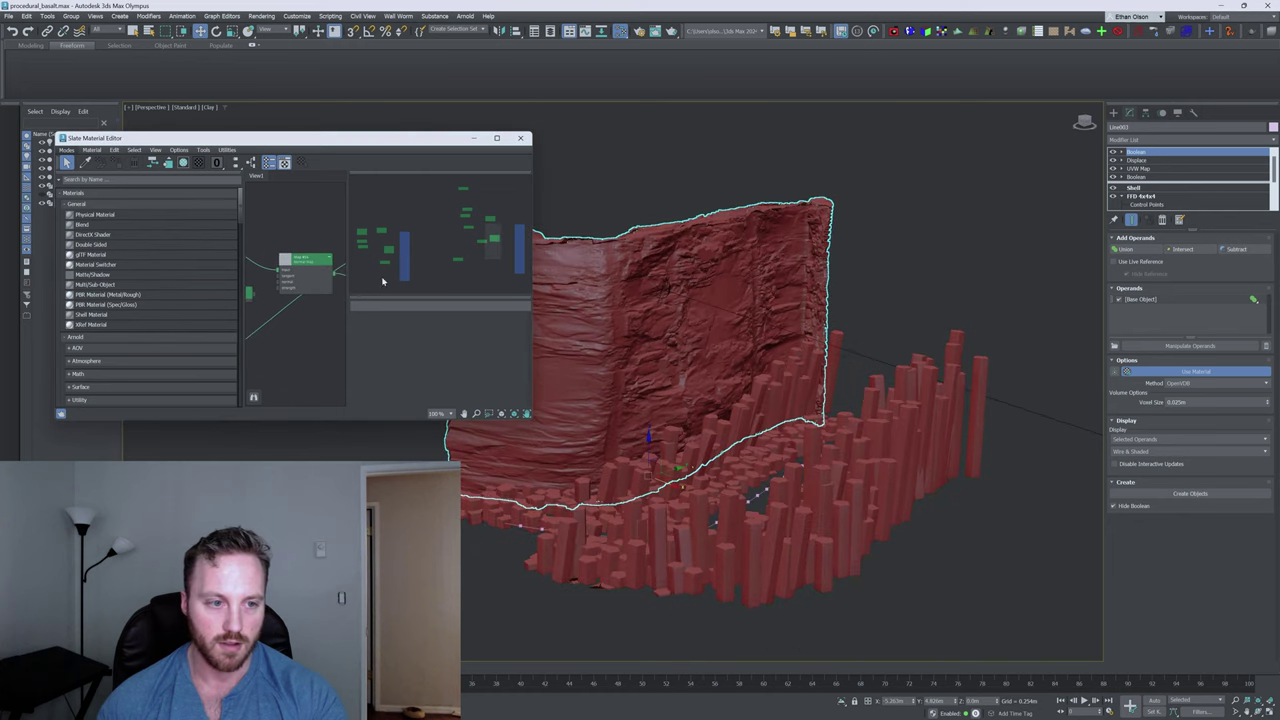
pyautogui.click(497, 139)
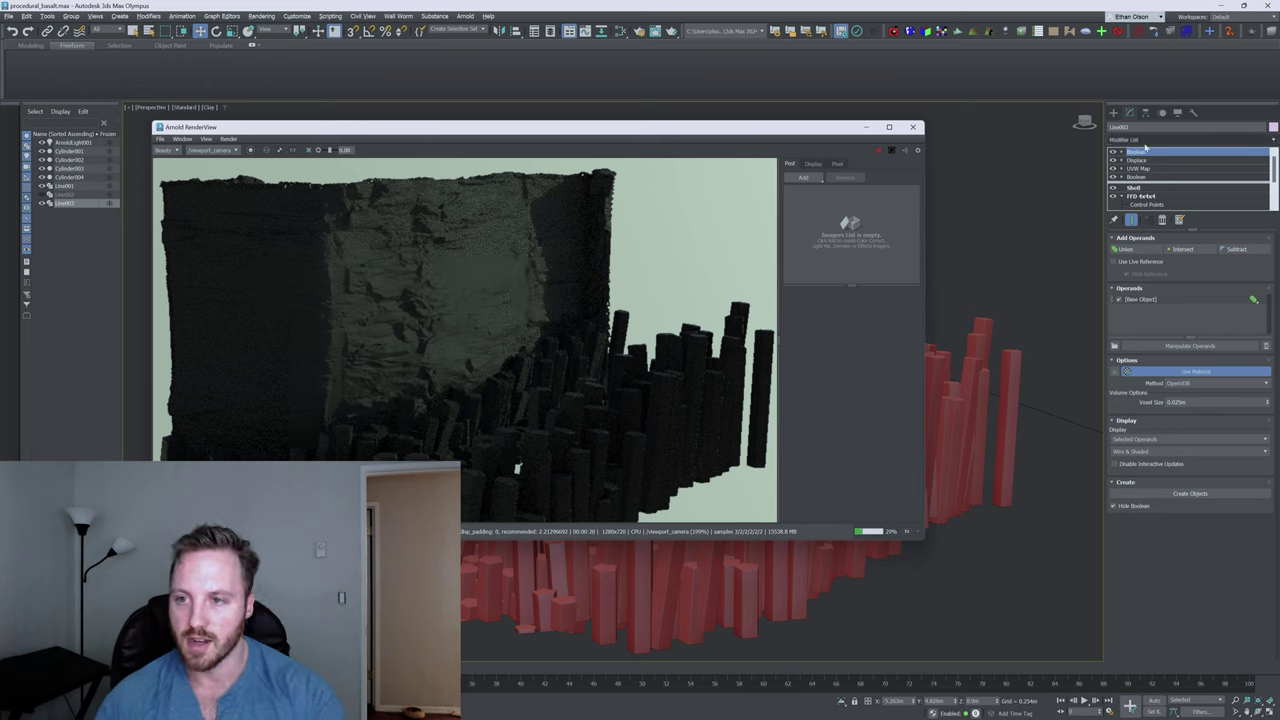
pyautogui.click(878, 152)
# Paste the Box UVW Map modifier as an instance above the top Boolean and check the wall's texture in the Arnold render
pyautogui.click(1173, 138)
pyautogui.write('u')
pyautogui.press('BackSpace')
pyautogui.click(1226, 109)
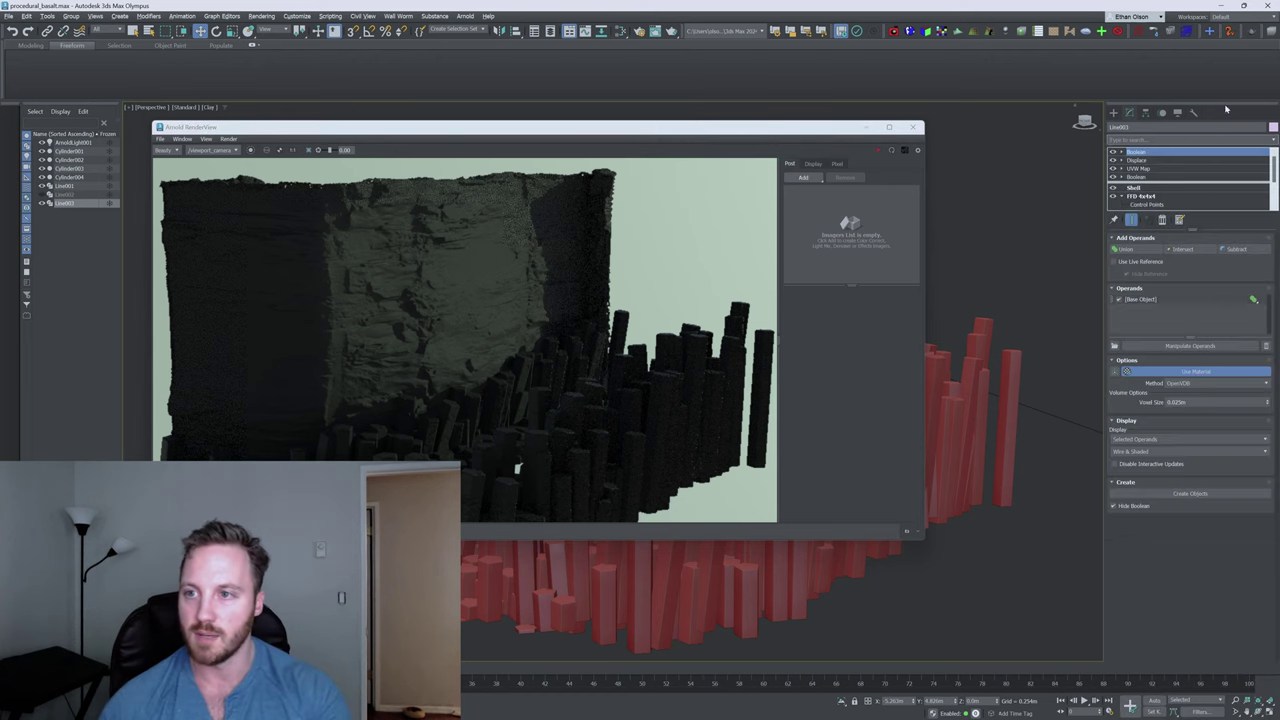
pyautogui.rightClick(1144, 169)
pyautogui.click(1187, 214)
pyautogui.rightClick(1143, 153)
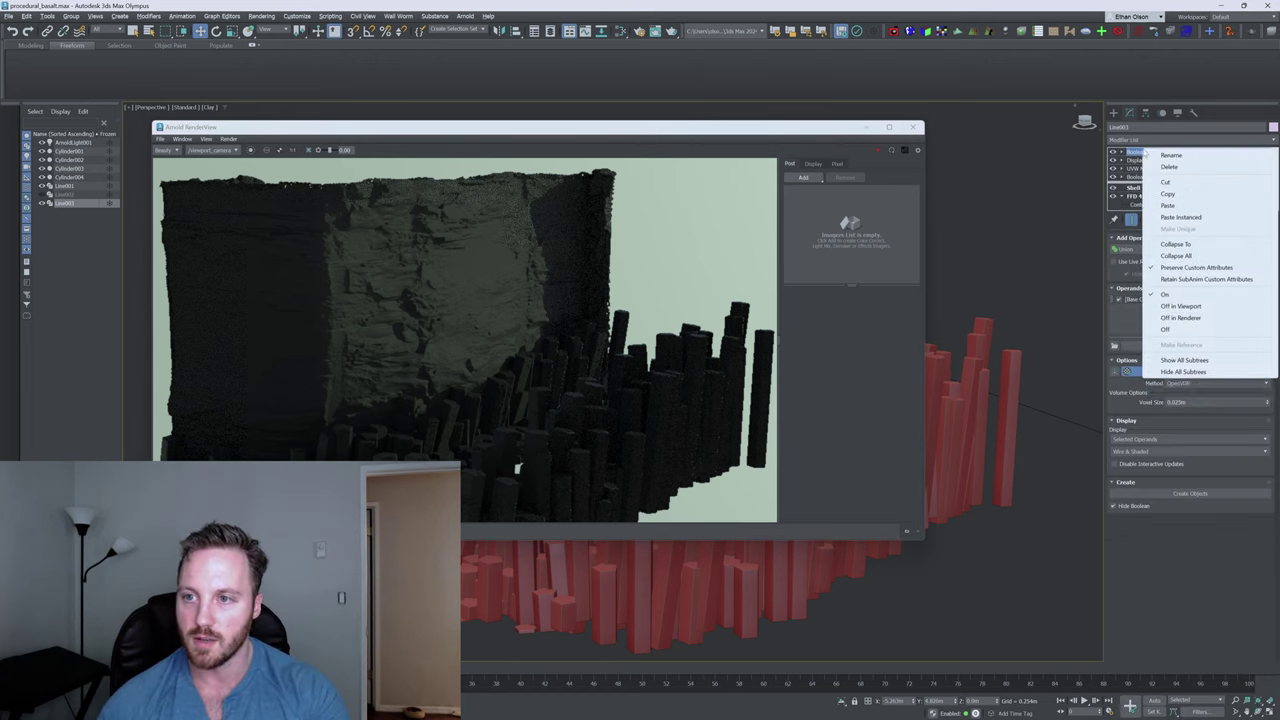
pyautogui.click(1186, 204)
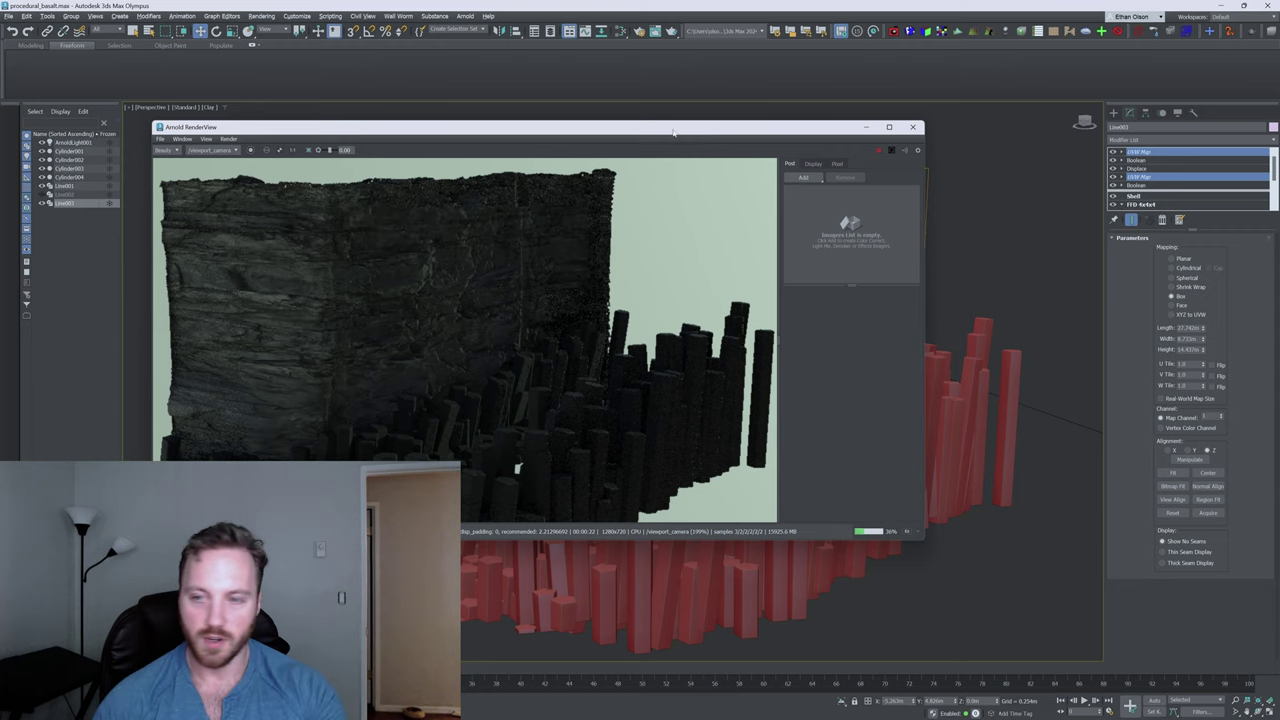
pyautogui.moveTo(500, 127); pyautogui.dragTo(433, 50)
pyautogui.keyDown('alt'); pyautogui.moveTo(901, 368); pyautogui.dragTo(880, 372, button='middle'); pyautogui.keyUp('alt')
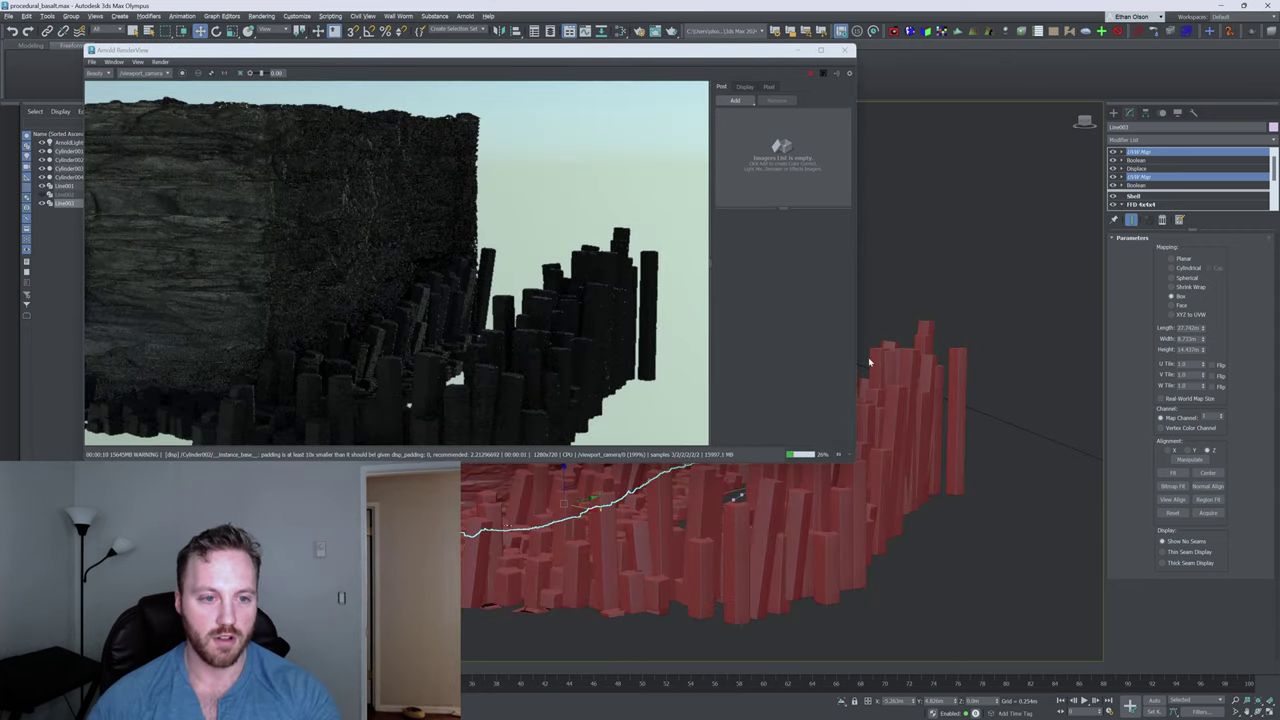